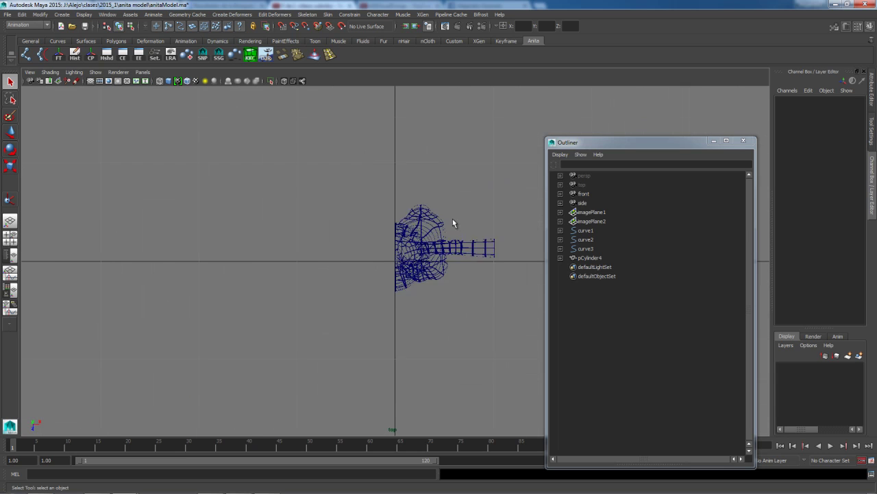
Import front.jpg from the clases\2015_1\anita model folder as an image plane in the top view.
left_click(59, 82)
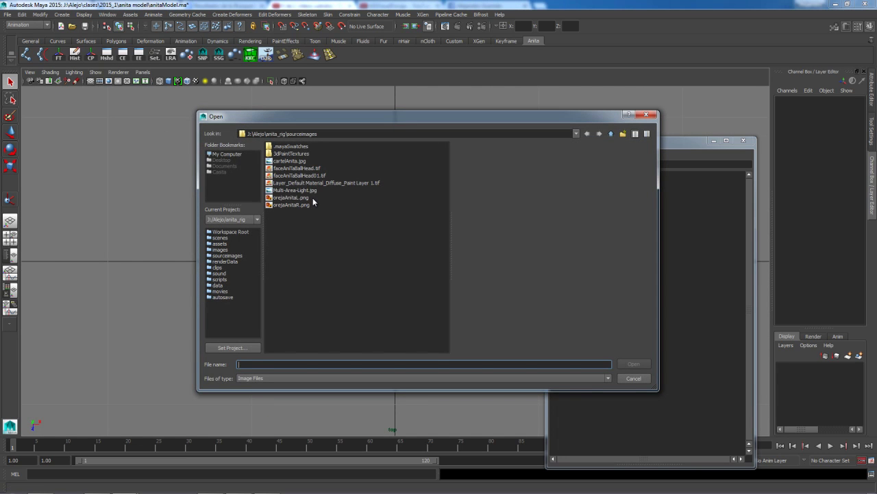
left_click(610, 134)
left_click(610, 133)
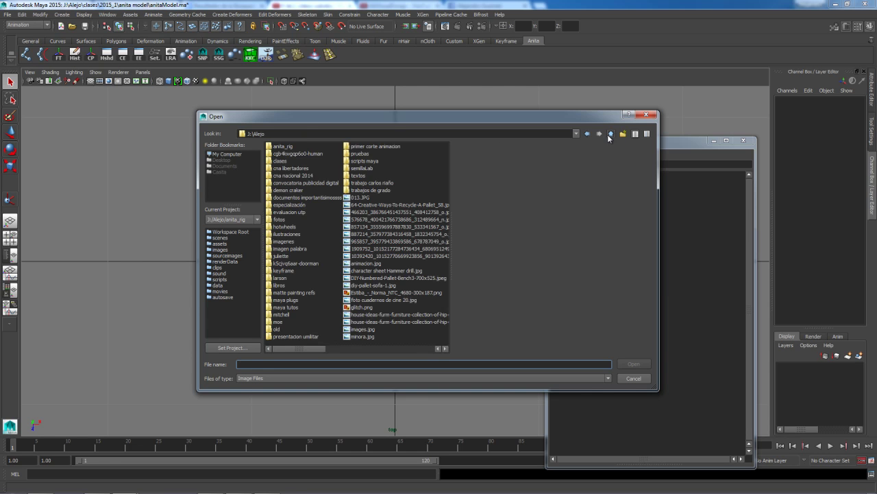
double_click(274, 161)
double_click(281, 147)
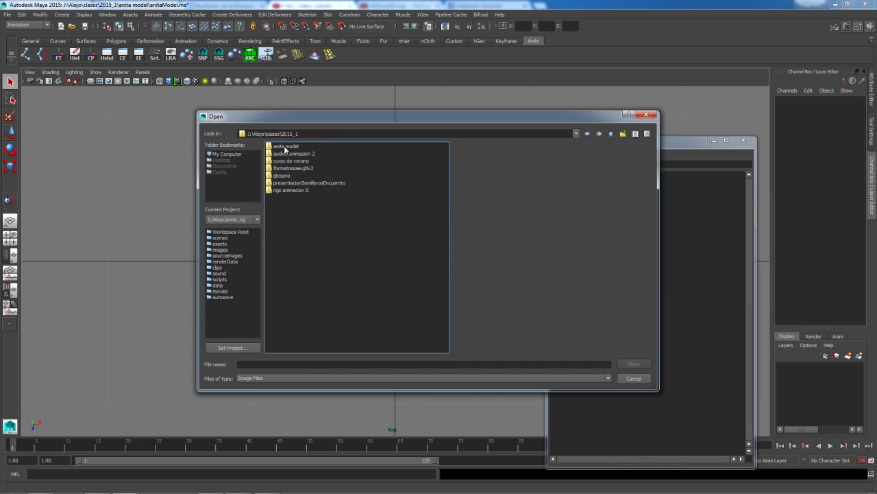
double_click(288, 147)
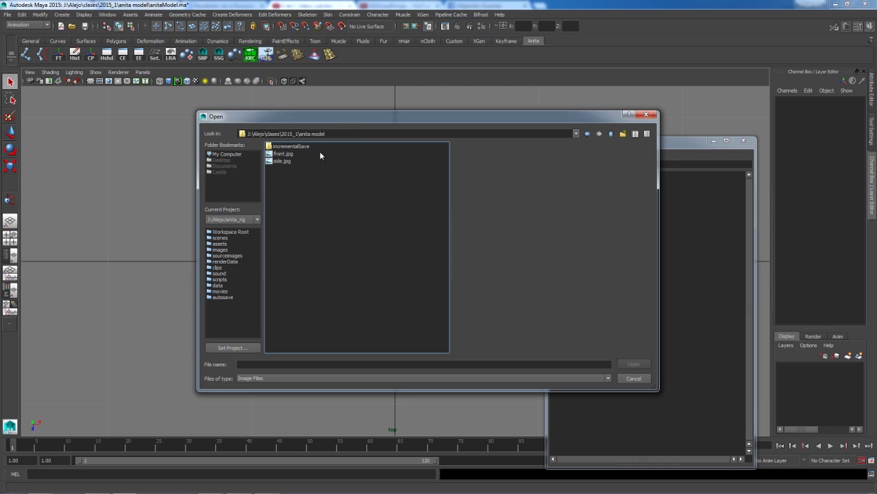
left_click(283, 154)
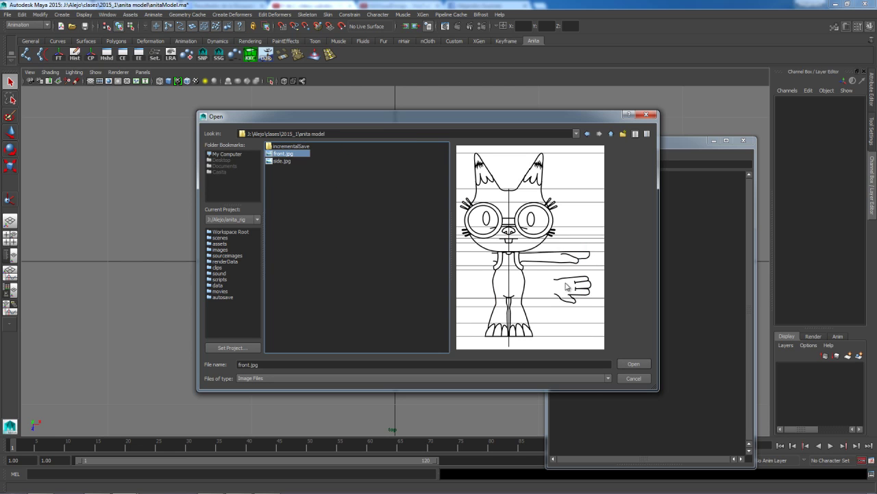
left_click(632, 363)
key("f")
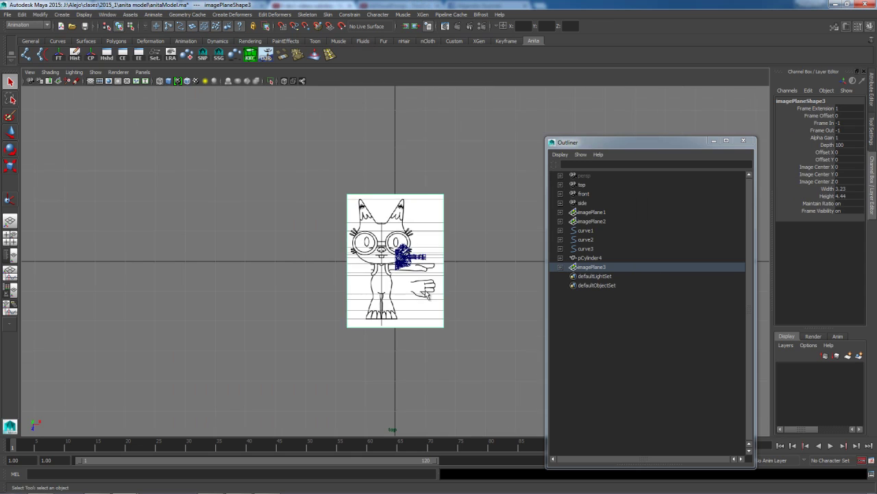
Move the new image plane to about X 0.513, Z -0.96 so the drawn hand nears the arm's height.
middle_click_drag(436, 306, 341, 294, "alt")
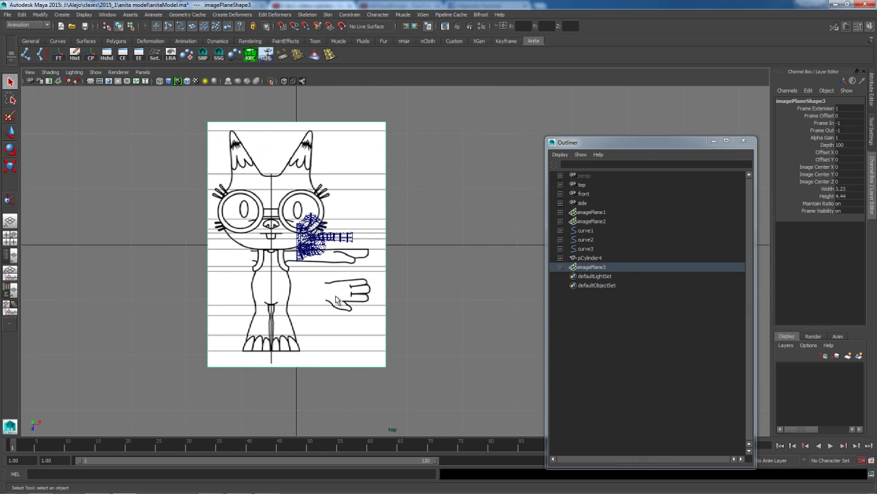
left_click_drag(322, 371, 305, 368)
key("w")
left_click_drag(299, 244, 327, 191)
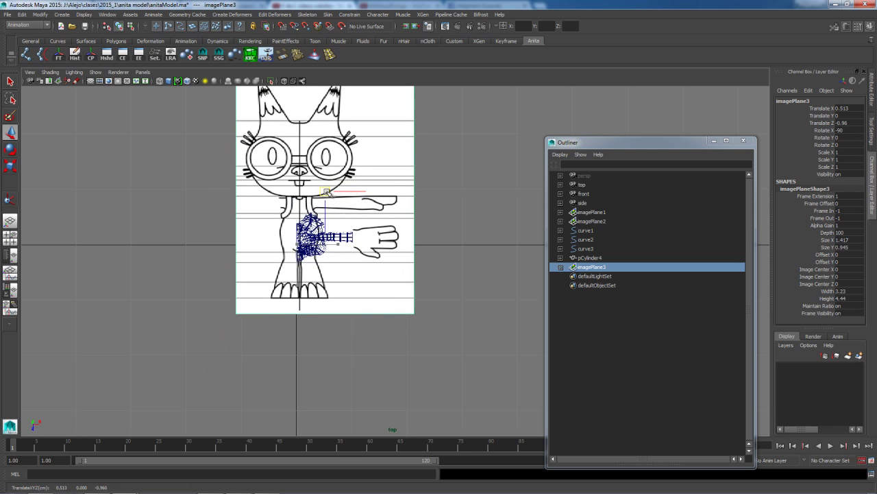
Scale the image plane uniformly to about 0.461 and move it to about X 0.784, Z -0.523 at the wrist.
scroll(346, 234, "up", 2)
scroll(347, 234, "up", 3)
key("r")
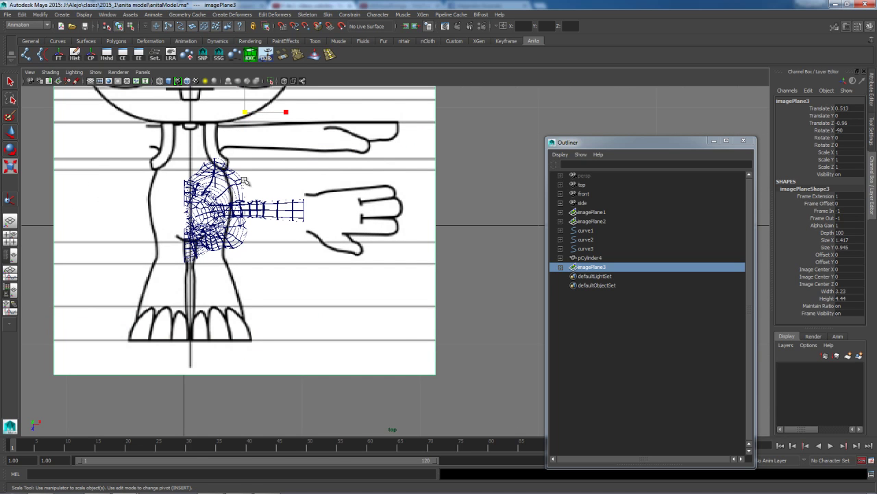
left_click(235, 126)
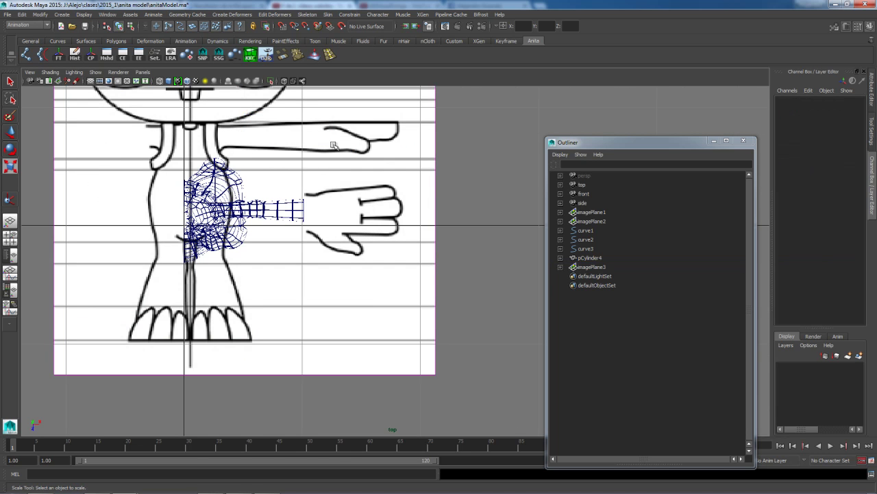
left_click_drag(449, 178, 449, 178)
left_click_drag(248, 113, 74, 266)
key("w")
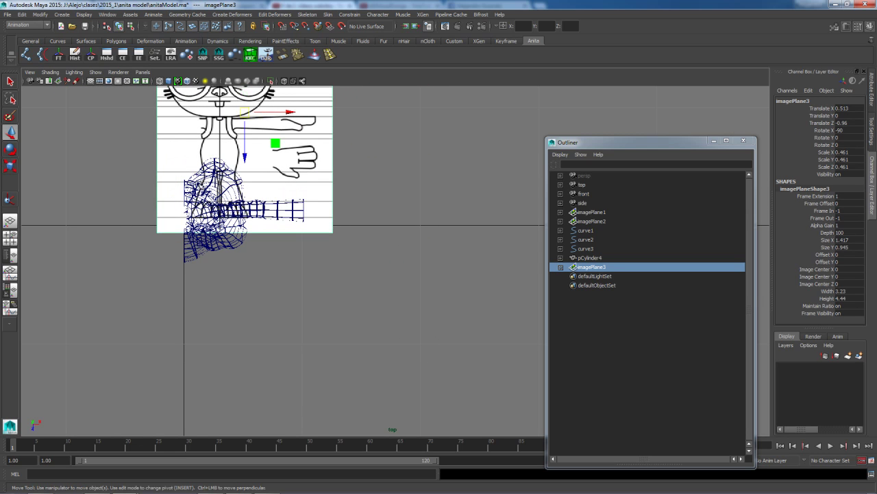
left_click_drag(246, 128, 274, 162)
scroll(336, 191, "up", 3)
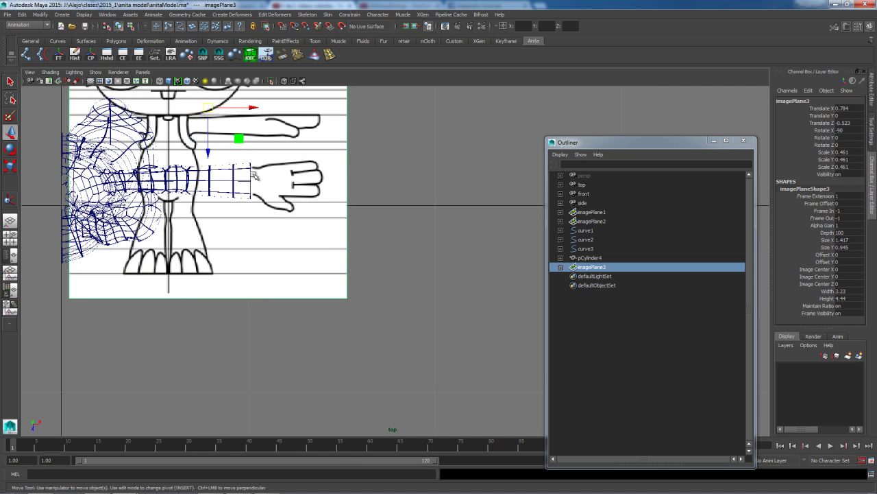
Display the model shaded with its wireframe overlaid in the top view.
key("5")
scroll(240, 190, "up", 2)
middle_click_drag(232, 194, 287, 257, "alt")
left_click(186, 81)
middle_click_drag(273, 201, 306, 227, "alt")
scroll(340, 245, "up", 2)
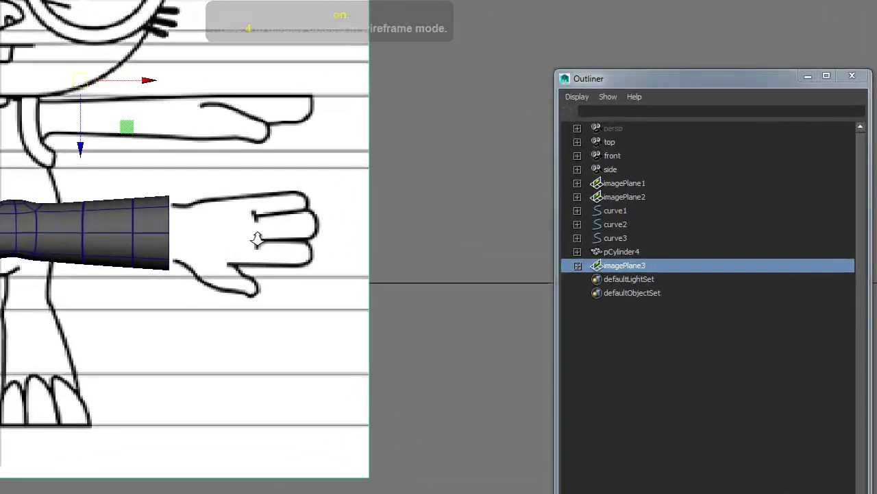
Fit the drawn wrist to the arm's end by scaling the image plane to about 0.553 and moving it to about X 0.703, Z -0.606.
key("r")
left_click_drag(73, 75, 160, 57)
key("w")
left_click_drag(120, 122, 89, 94)
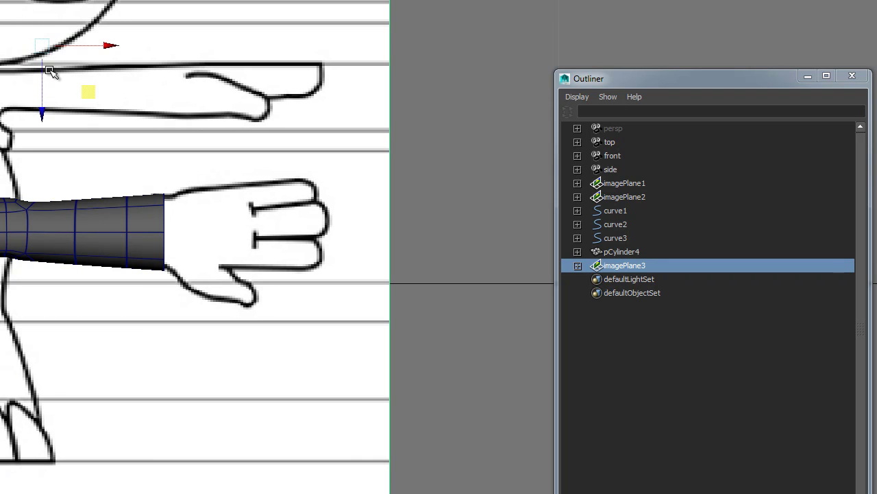
key("r")
left_click_drag(46, 45, 59, 42)
key("w")
left_click_drag(81, 95, 79, 91)
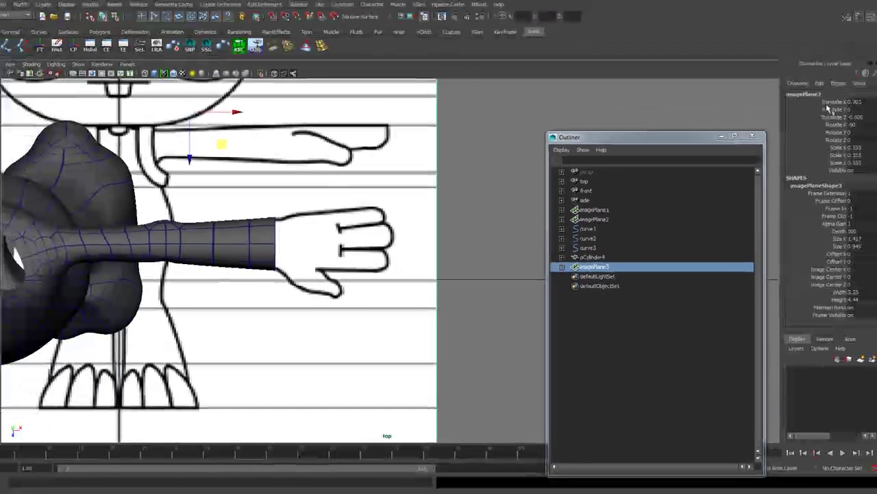
Lock the image plane's translate, rotate, scale and visibility channels.
left_click_drag(819, 108, 827, 174)
right_click_drag(827, 175, 838, 353)
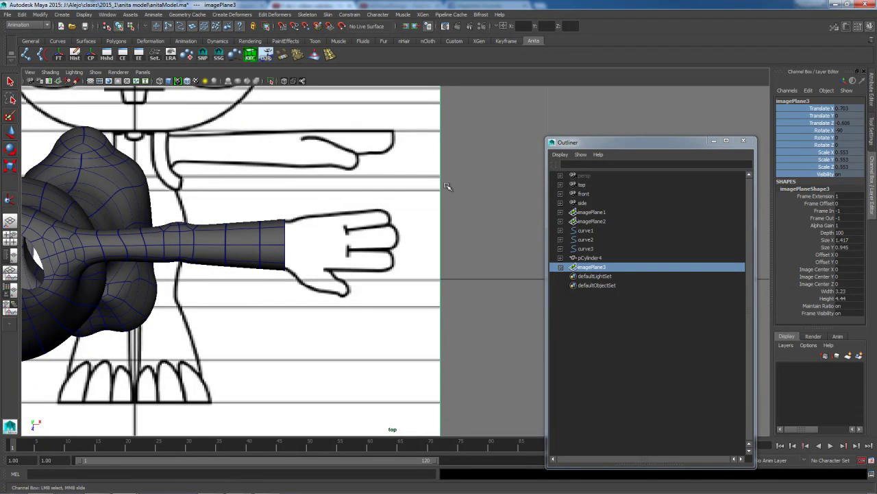
left_click(486, 180)
Set the hand reference image plane's Alpha Gain to 0.2 and deselect it.
scroll(406, 209, "down", 7)
scroll(379, 218, "up", 1)
left_click(387, 207)
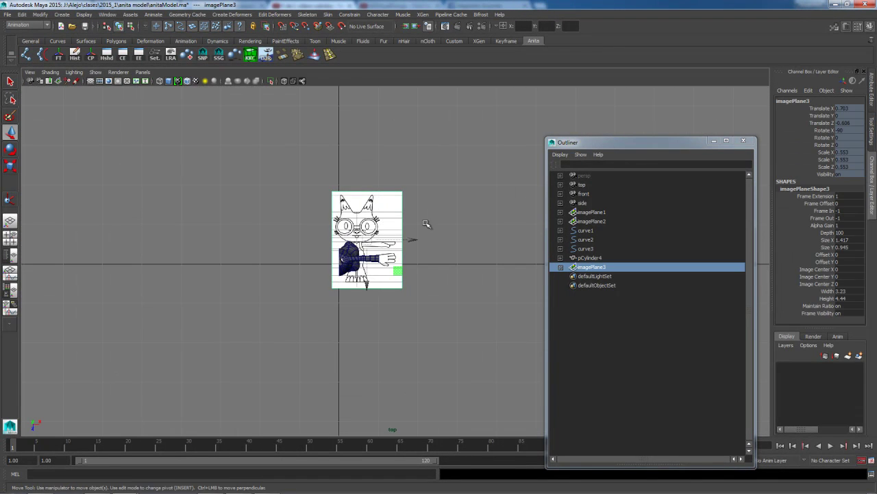
left_click(826, 226)
middle_click_drag(456, 209, 449, 208)
scroll(451, 211, "up", 6)
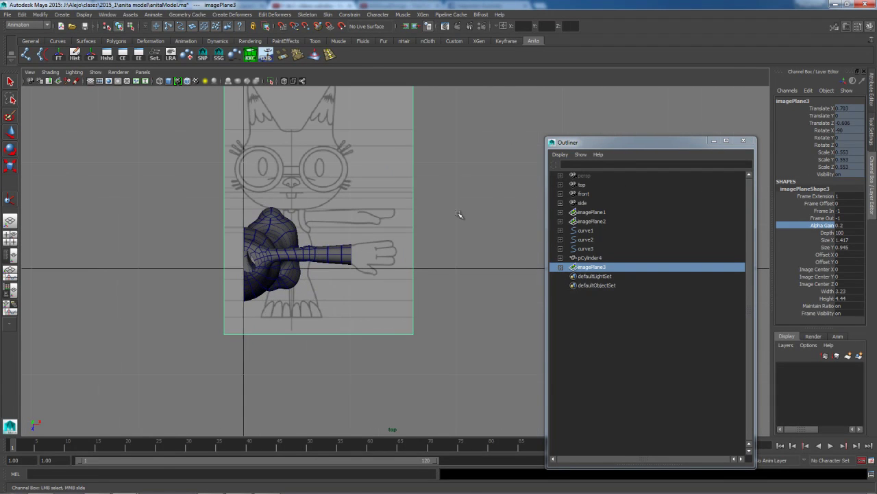
left_click(442, 215)
scroll(439, 227, "up", 3)
scroll(334, 263, "up", 2)
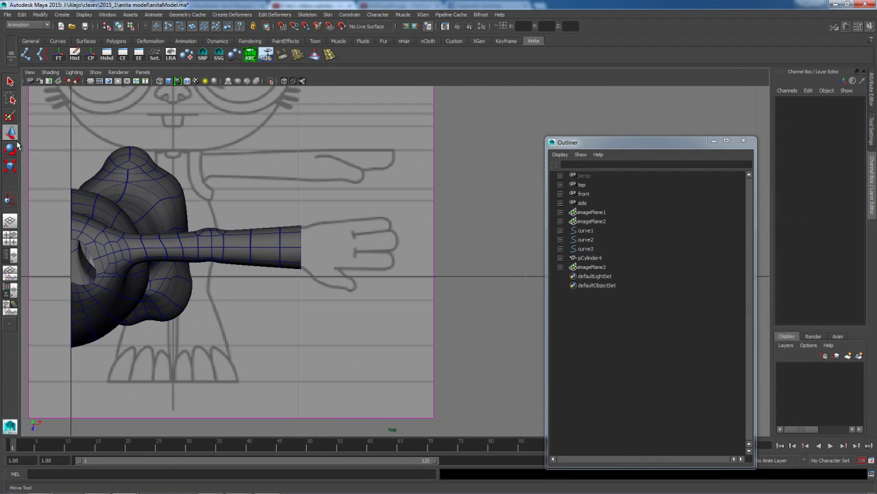
Create a polygon cube over the drawn palm, about 0.213 wide, 0.163 high and 0.219 deep.
left_click(113, 41)
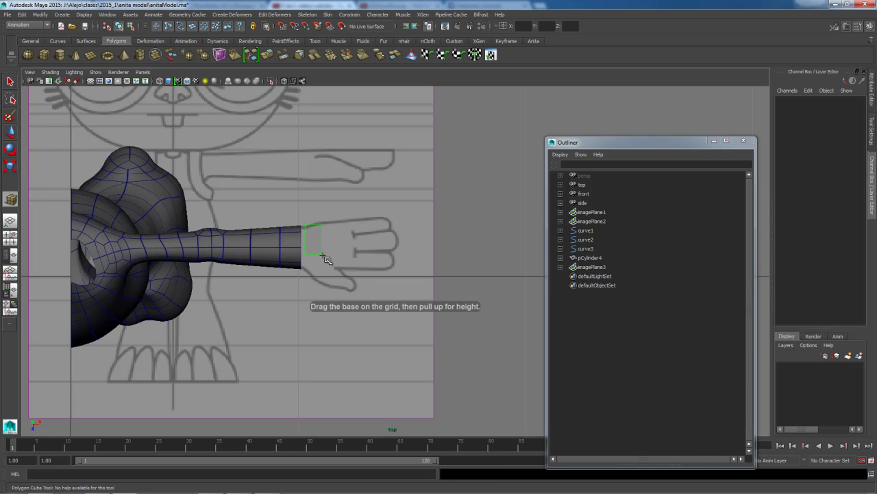
left_click_drag(356, 275, 354, 275)
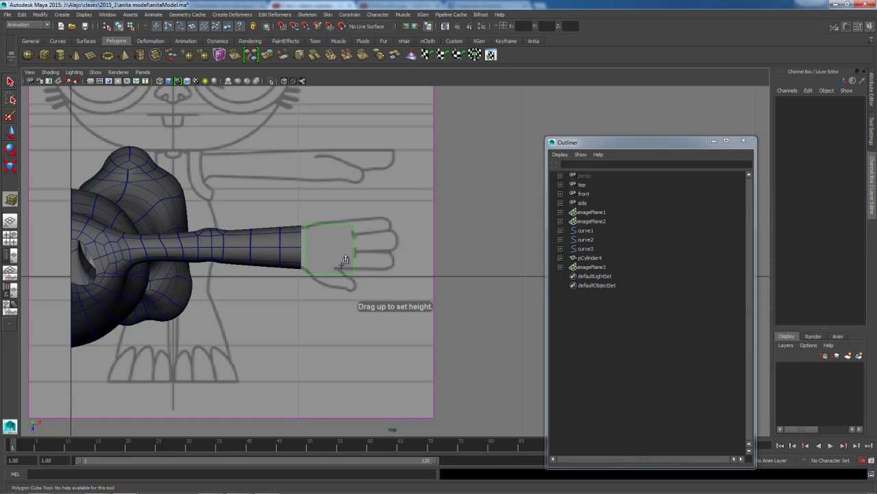
left_click(356, 222)
Raise the cube to the open end of the arm in the perspective view, to about Translate Y 1.743.
key("space")
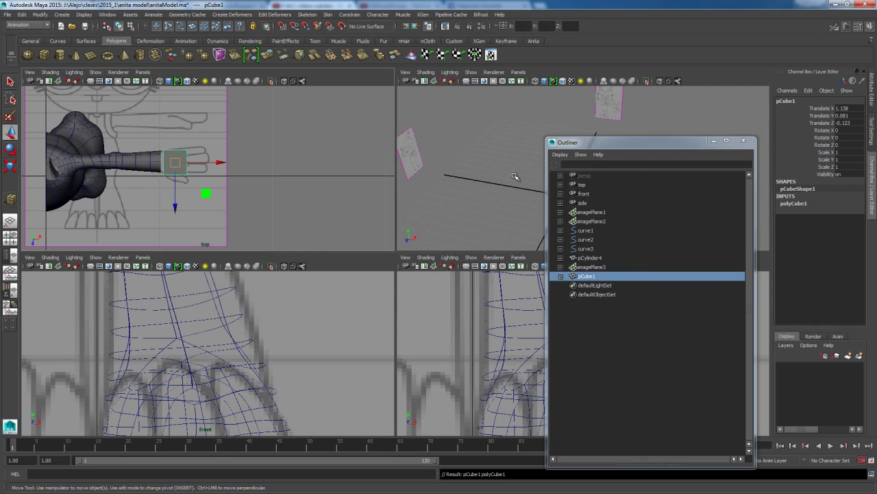
key("space")
scroll(411, 297, "up", 5)
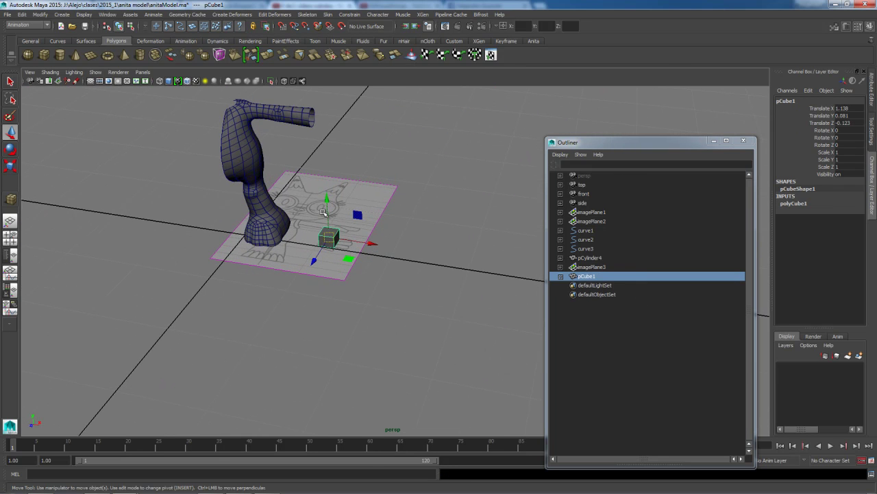
left_click_drag(327, 203, 325, 90)
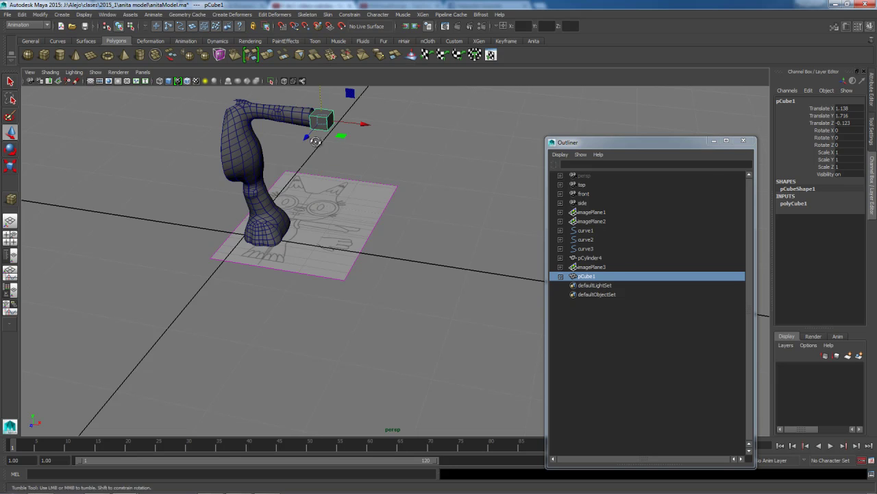
middle_click_drag(329, 136, 332, 218, "alt")
left_click_drag(327, 232, 337, 209, "alt")
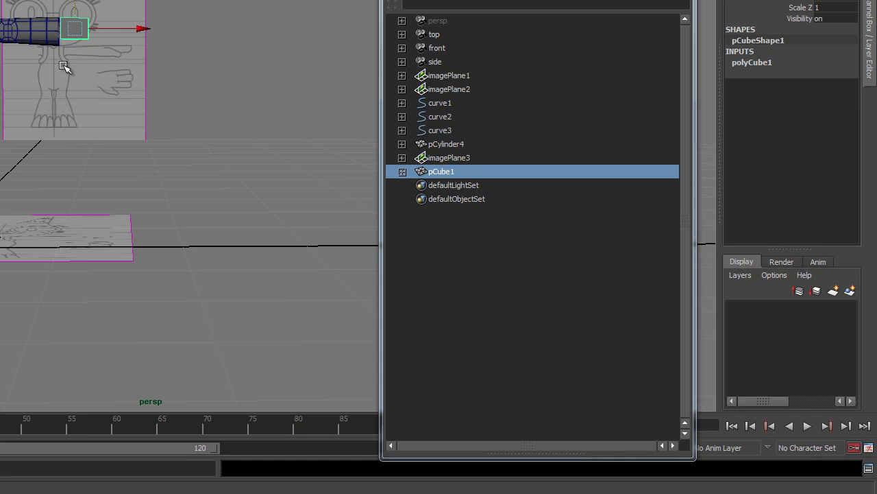
left_click_drag(72, 29, 85, 68, "alt")
right_click_drag(43, 72, 169, 94, "alt")
middle_click_drag(58, 58, 110, 190, "alt")
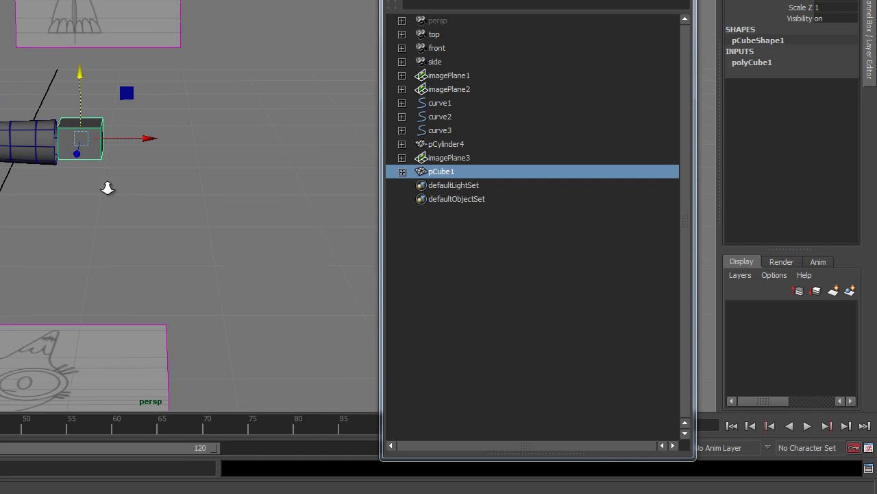
right_click_drag(110, 190, 206, 199, "alt")
Set the cube's width, height and depth subdivisions to 2.
left_click(772, 63)
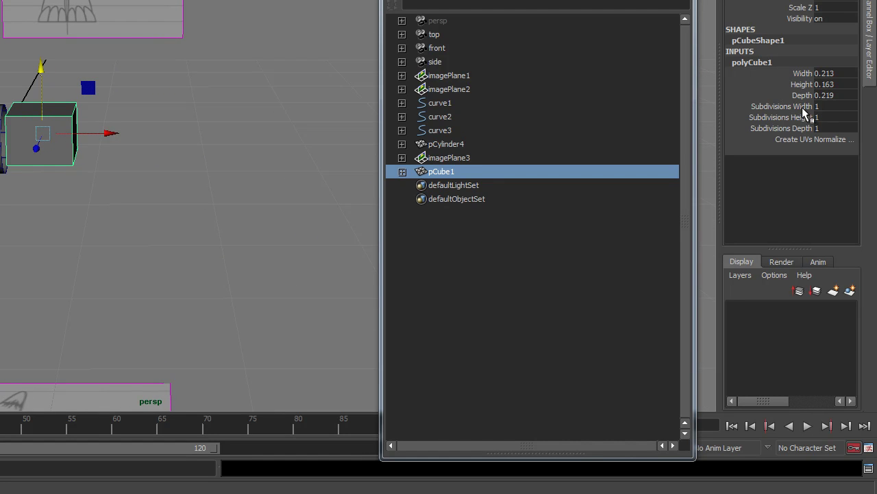
left_click_drag(806, 110, 811, 127)
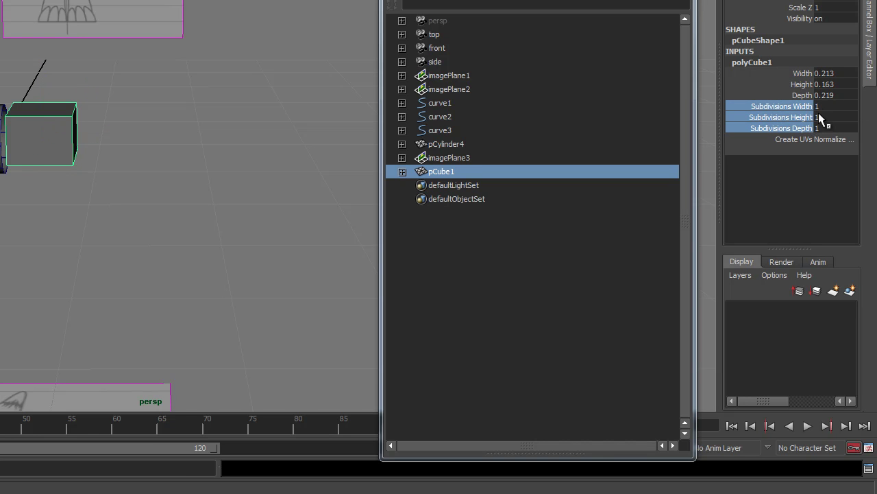
left_click(825, 117)
type("2")
key("Return")
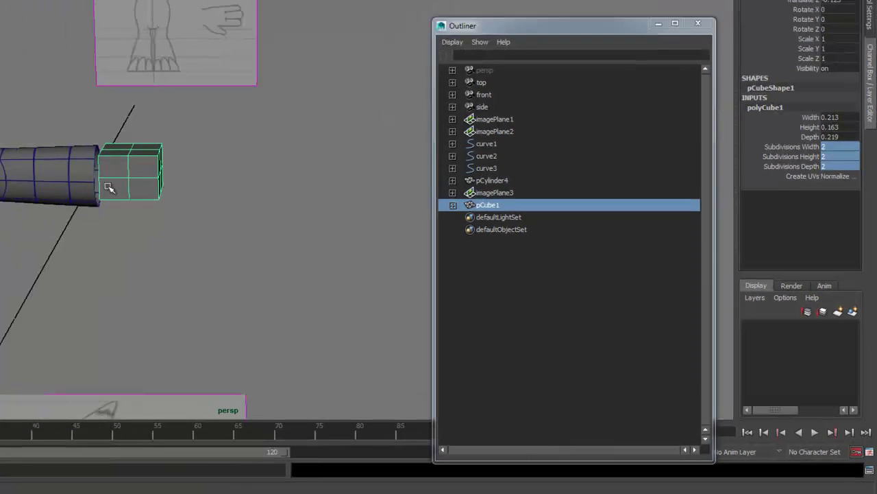
Scale the cube to about 1.128 in Y and lower it to about Translate Y 1.722 to match the wrist.
key("r")
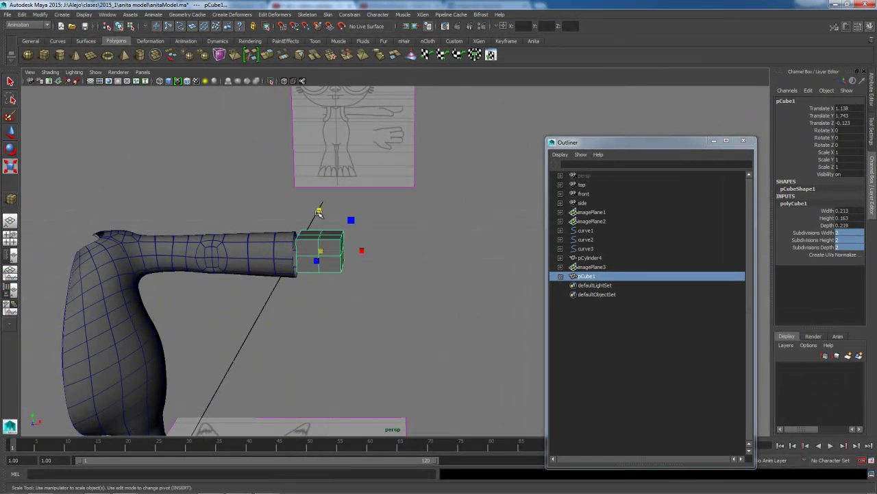
left_click_drag(319, 211, 320, 213)
key("w")
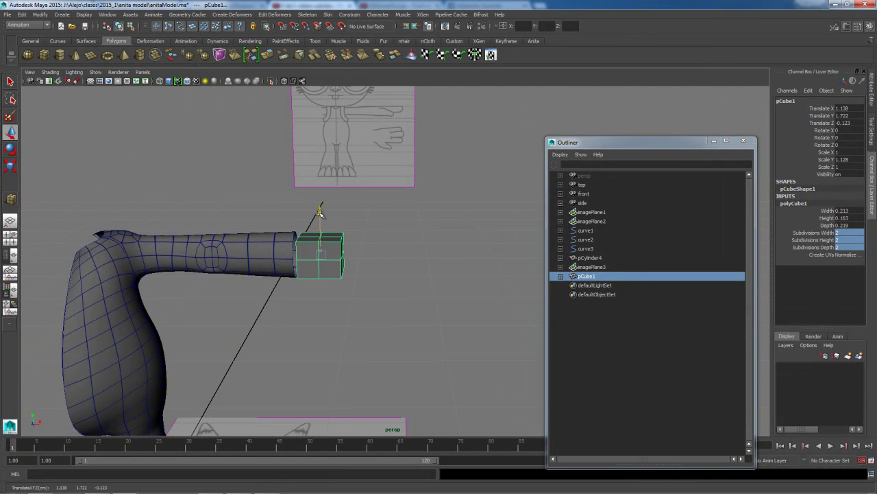
Arrange the workspace as two side-by-side views, perspective and top, and move the Outliner clear of the hand reference.
left_click(107, 14)
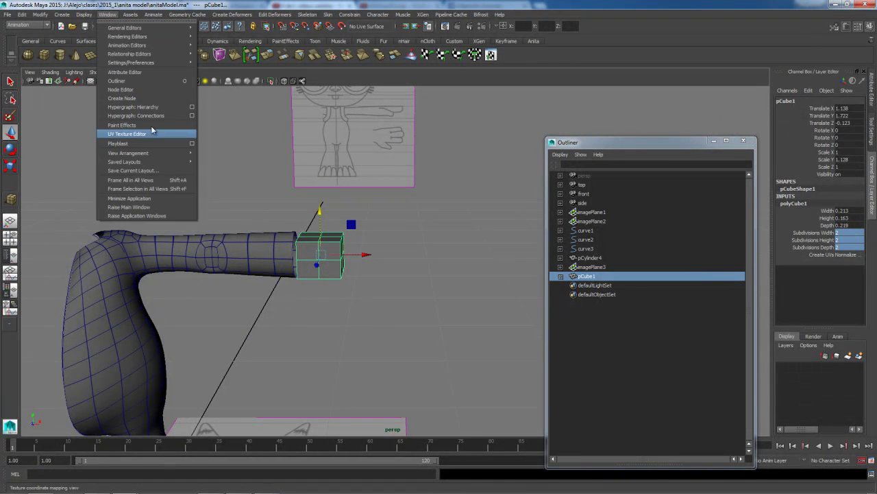
mouse_move(168, 153)
left_click(226, 167)
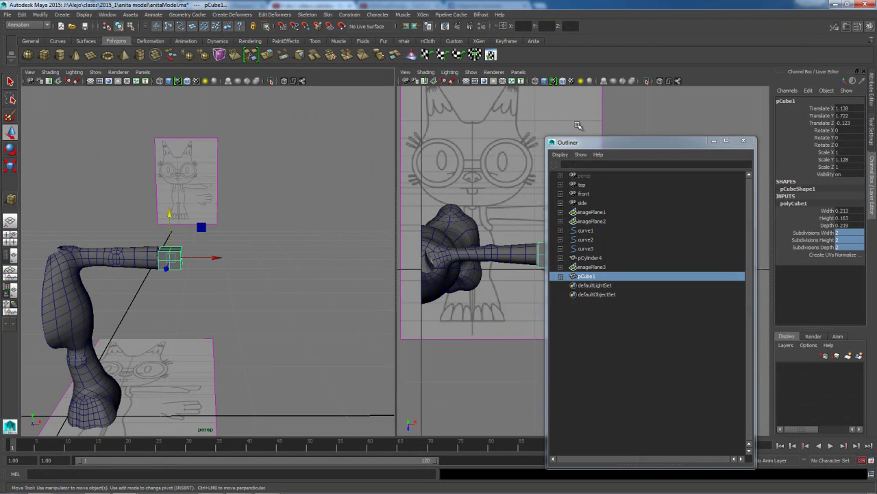
left_click_drag(608, 144, 719, 230)
Show the front view beside the perspective view and scale the cube taller to match the hand's outline in the reference.
left_click(519, 72)
mouse_move(525, 81)
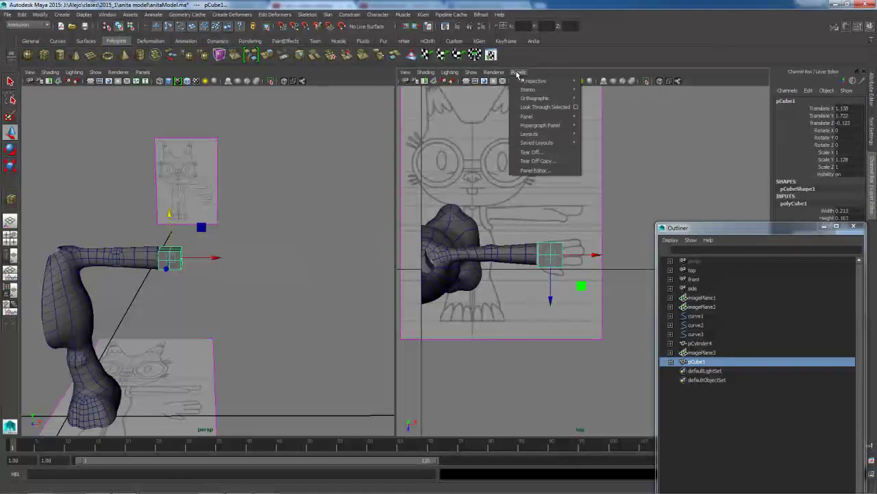
mouse_move(570, 100)
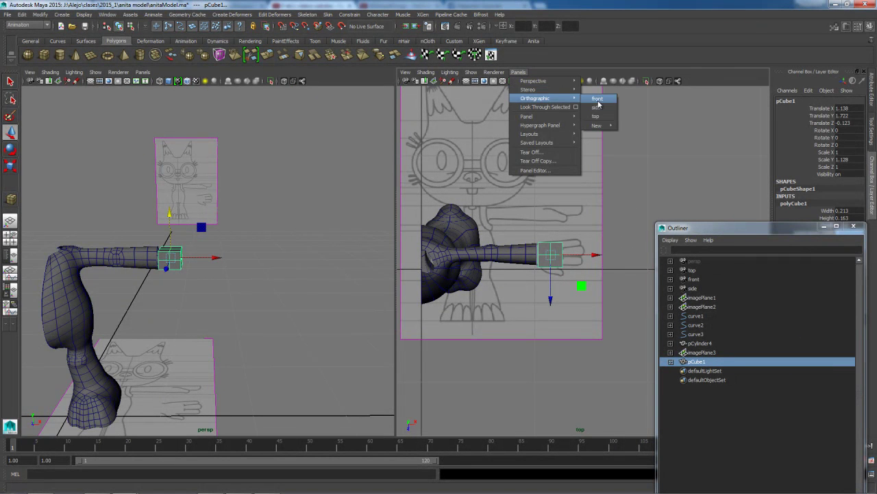
left_click(599, 100)
scroll(594, 179, "down", 8)
scroll(615, 249, "up", 5)
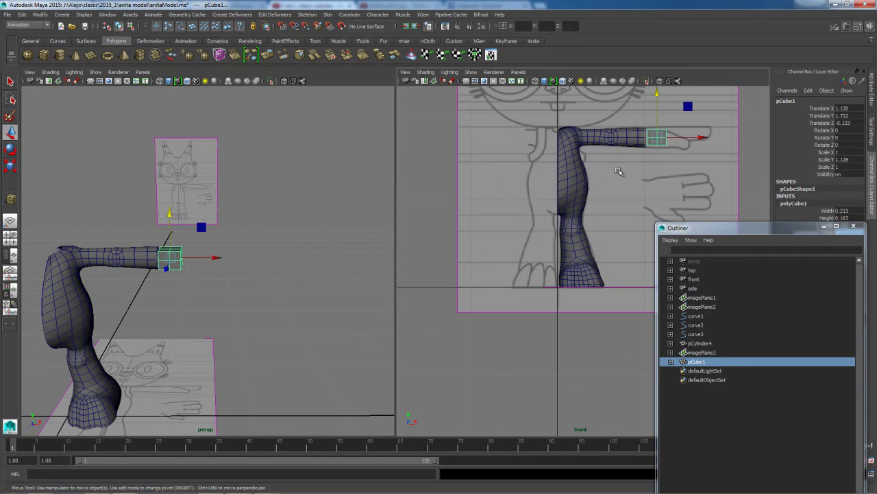
scroll(620, 192, "up", 6)
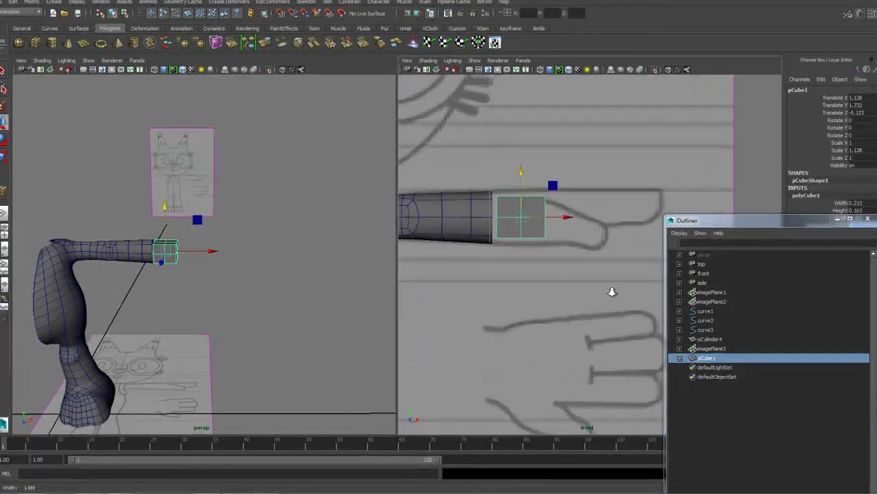
key("r")
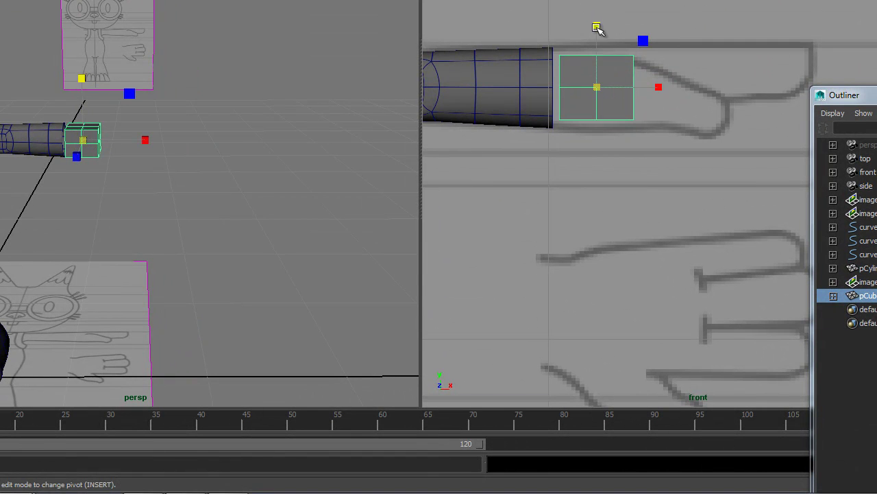
left_click_drag(596, 27, 597, 7)
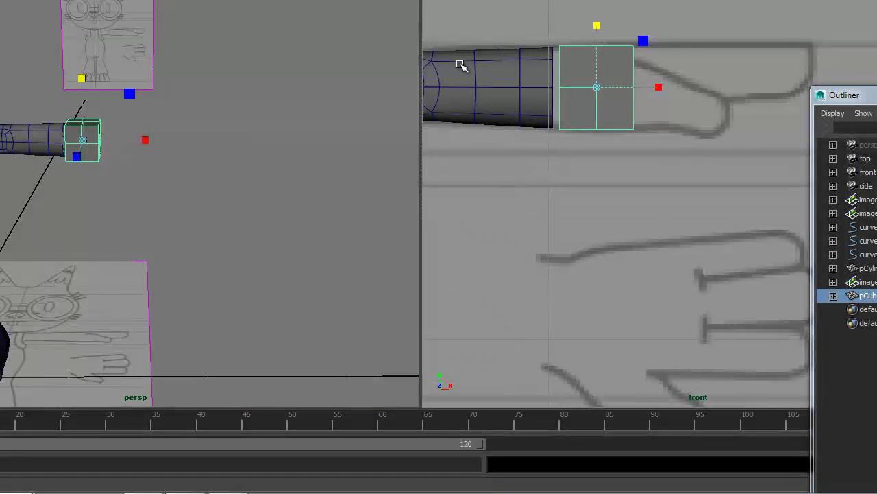
Preview the cube smoothed and delete its four faces facing the wrist, leaving that side open.
left_click_drag(197, 90, 258, 89, "alt")
right_click_drag(258, 90, 384, 186, "alt")
left_click_drag(384, 185, 316, 196, "alt")
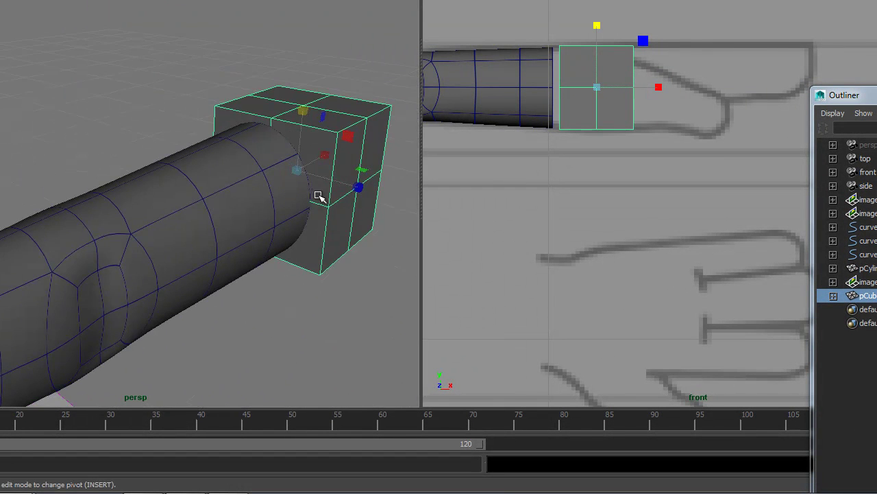
key("3")
right_click_drag(315, 145, 313, 172)
left_click(307, 150)
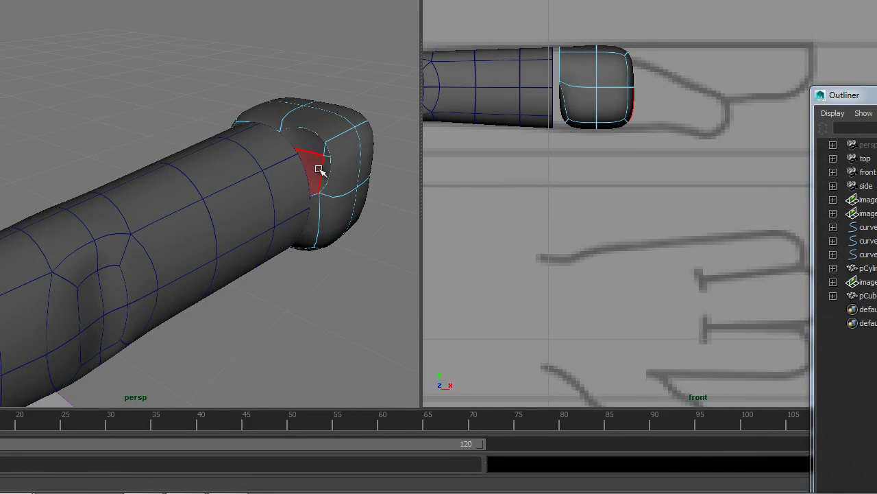
key("Delete")
left_click_drag(296, 155, 245, 186, "alt")
left_click(201, 215)
key("Delete")
left_click_drag(226, 237, 66, 245, "alt")
left_click(123, 246)
key("ctrl+z")
middle_click_drag(161, 171, 213, 169, "alt")
left_click_drag(57, 148, 251, 168, "alt")
right_click(272, 139)
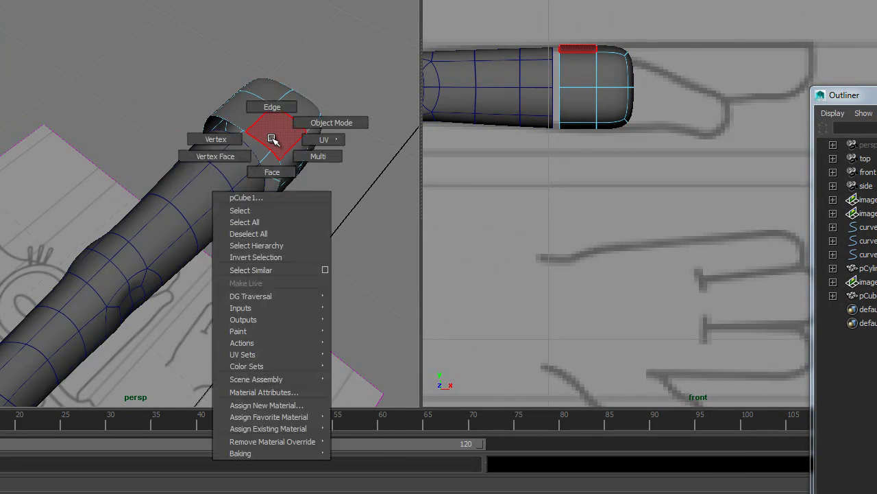
left_click(305, 123)
Select the faces on the cube's finger end and delete them to open that side.
left_click_drag(314, 194, 92, 147, "alt")
right_click(97, 137)
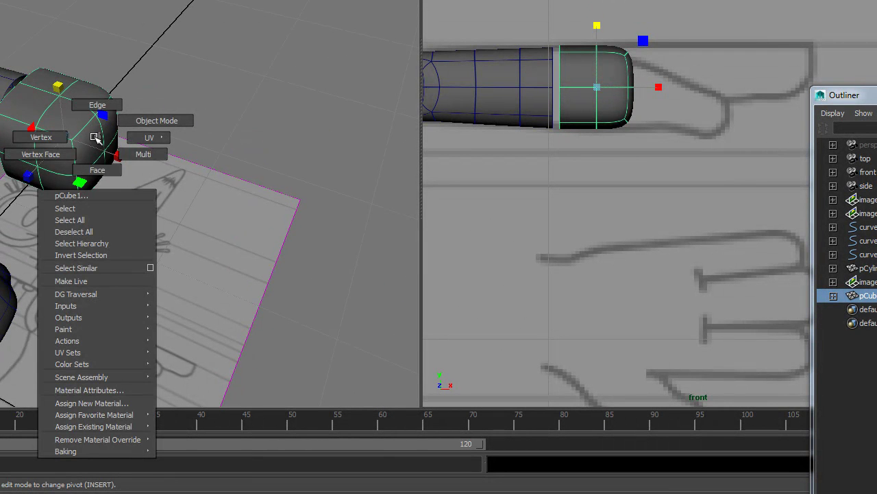
left_click(98, 169)
left_click(89, 144)
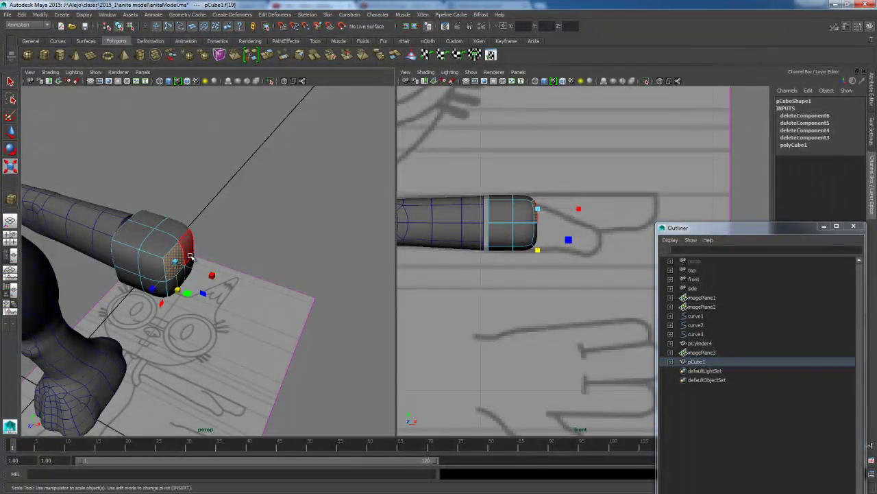
left_click(188, 264)
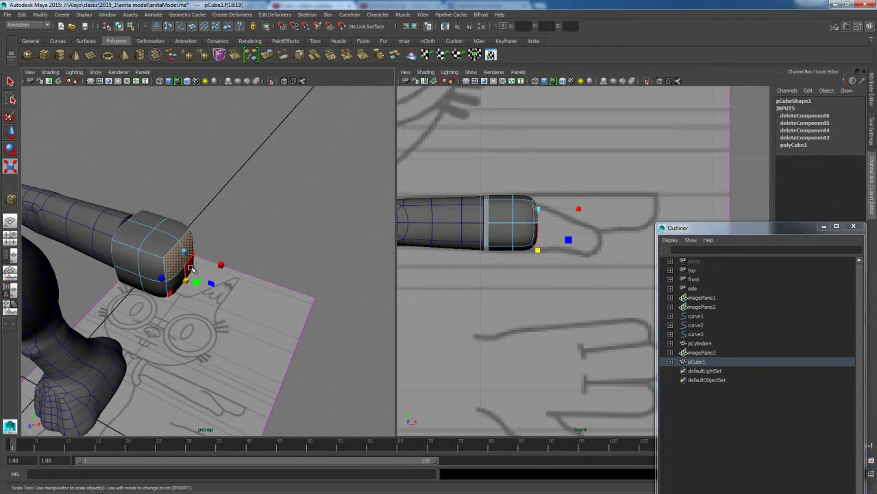
left_click_drag(181, 282, 442, 255, "alt")
left_click(442, 255)
left_click_drag(181, 239, 128, 257, "alt")
Select the hand cube together with the arm mesh and combine them into one polygon object.
right_click_drag(127, 257, 161, 246)
left_click_drag(161, 247, 116, 256, "alt")
left_click(100, 248, "shift")
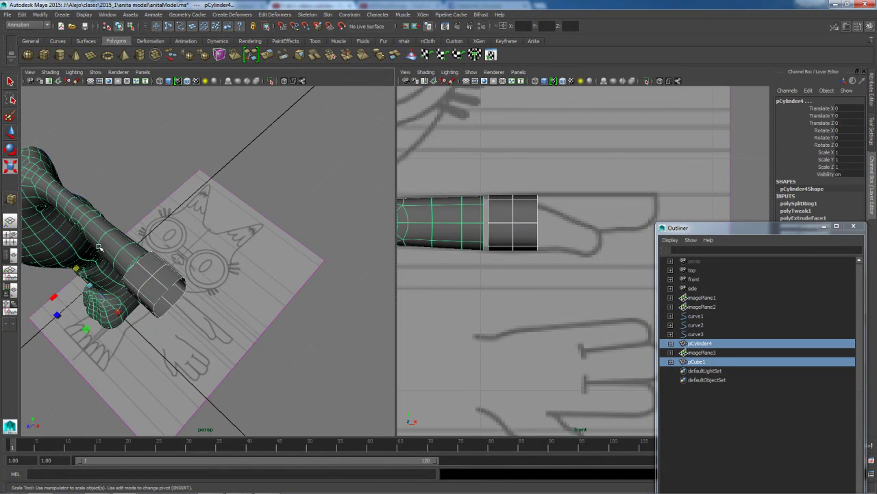
left_click(40, 27)
left_click(31, 42)
left_click(170, 14)
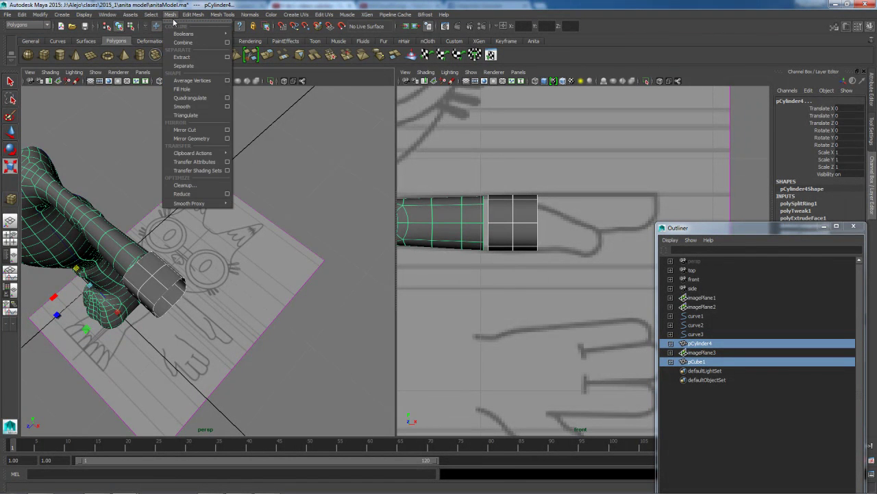
left_click(180, 39)
Bridge the wrist's border edge loop to the hand's facing border loop using a linear path with 0 divisions.
scroll(200, 263, "down", 5)
left_click_drag(200, 262, 311, 328, "alt")
right_click_drag(212, 273, 282, 305, "alt")
middle_click_drag(68, 166, 165, 124, "alt")
right_click_drag(163, 127, 164, 165, "alt")
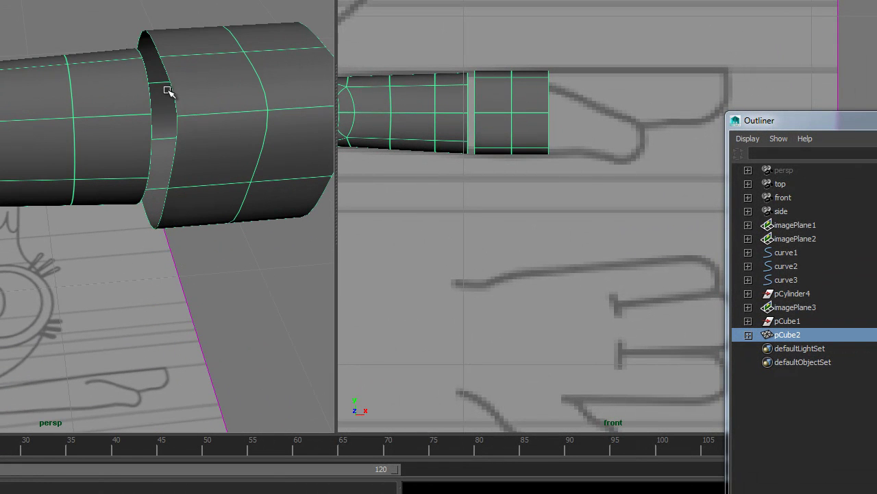
left_click_drag(154, 69, 130, 72, "alt")
right_click_drag(134, 81, 133, 56)
double_click(124, 67)
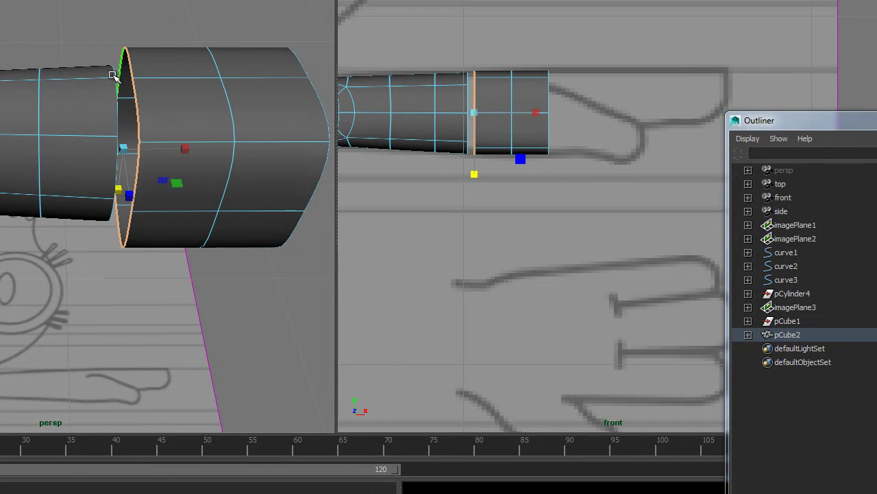
double_click(116, 114, "shift")
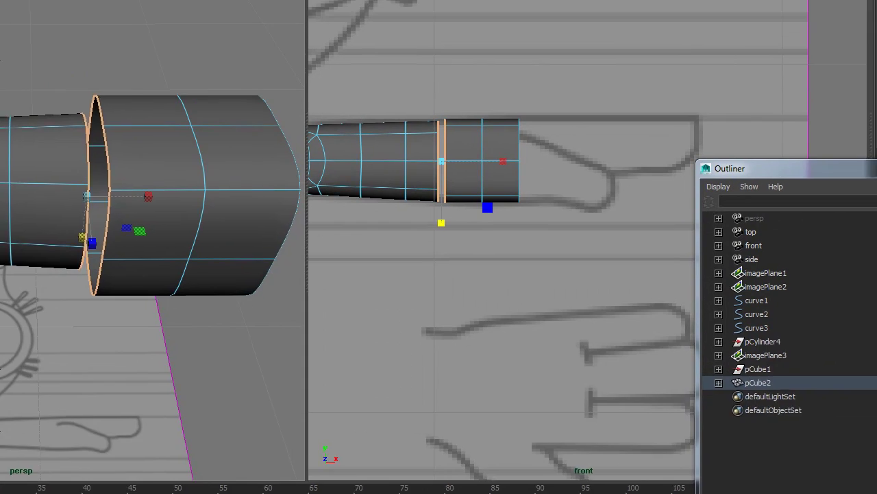
left_click(0, 0)
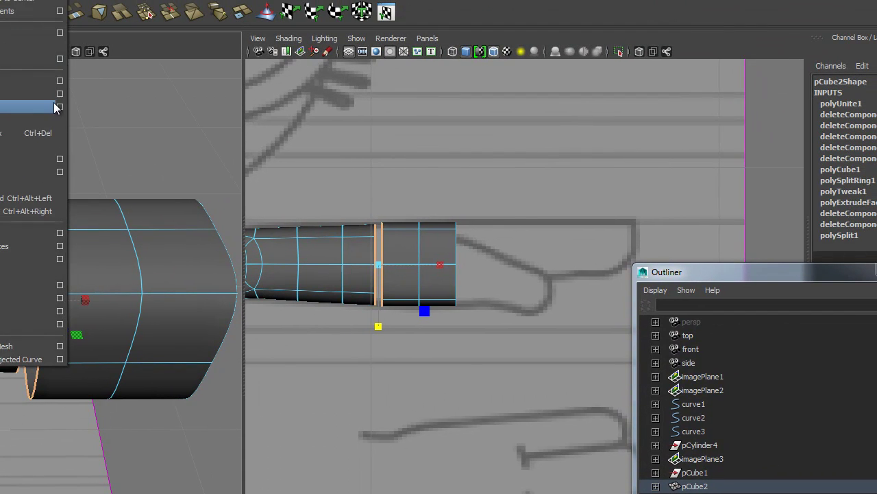
left_click(59, 107)
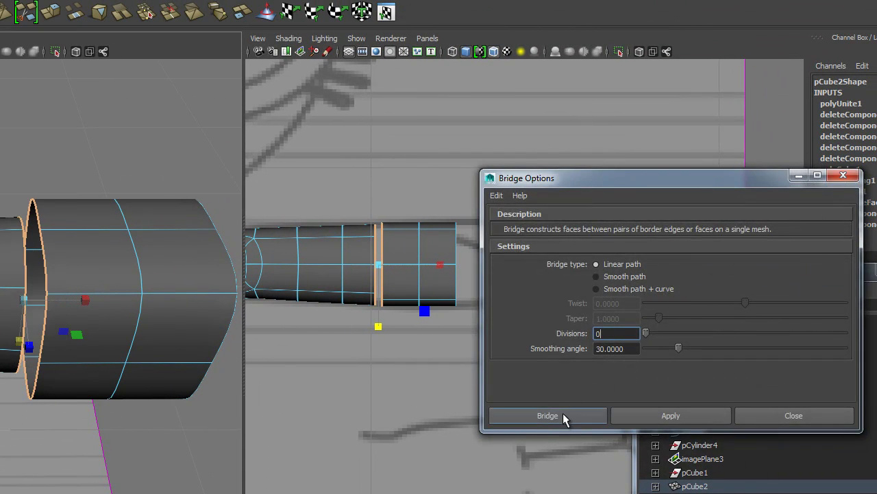
left_click(564, 415)
Raise the lower vertices of the hand's open end in the front view to taper the underside of the palm.
scroll(220, 244, "down", 5)
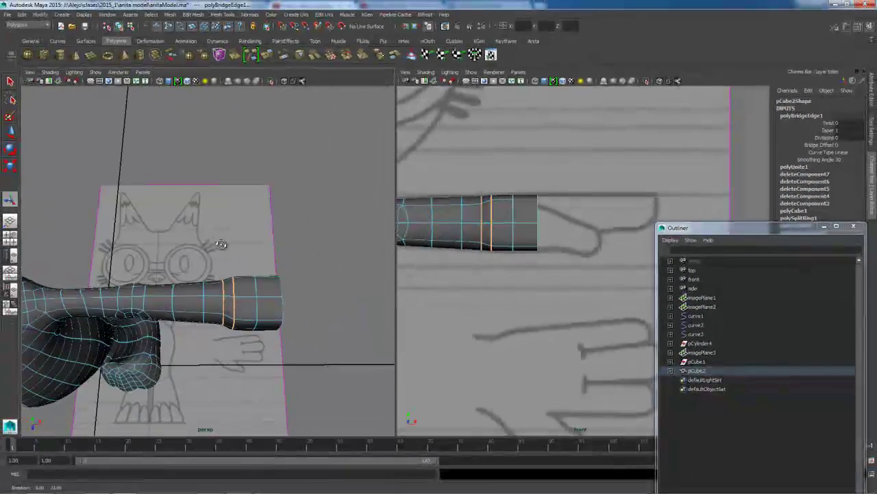
mouse_move(221, 244)
left_mouse_down("alt")
mouse_move(210, 261)
mouse_move(221, 247)
left_mouse_up("alt")
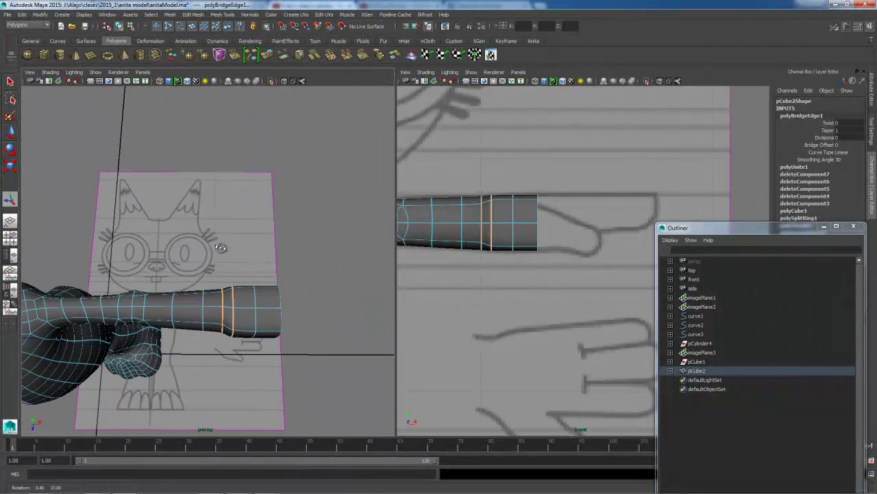
scroll(279, 286, "up", 4)
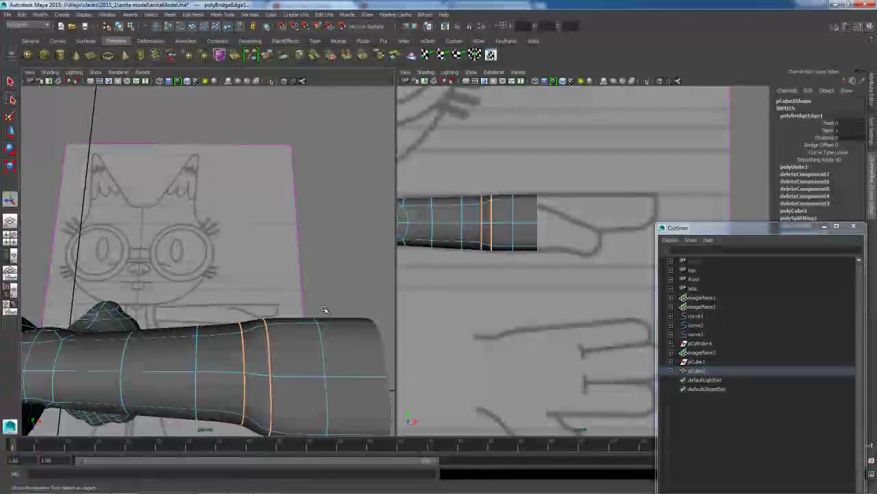
scroll(312, 306, "down", 4)
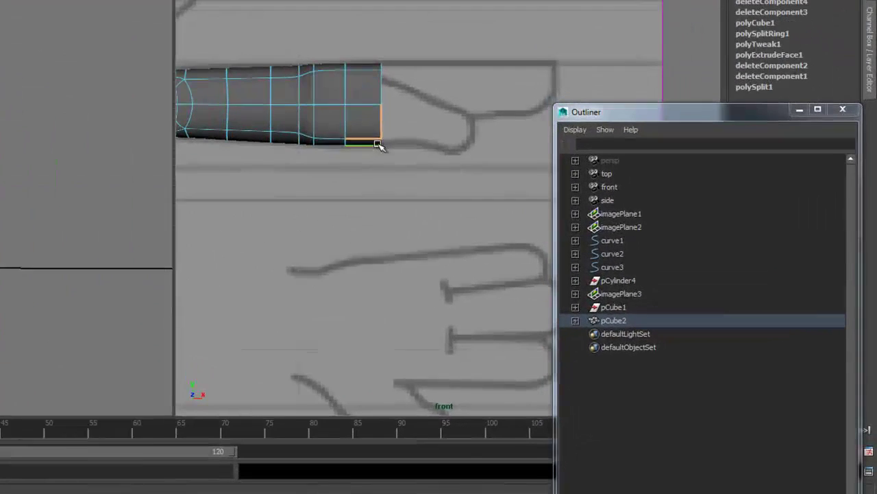
right_click_drag(535, 250, 521, 250)
right_click_drag(343, 135, 343, 135)
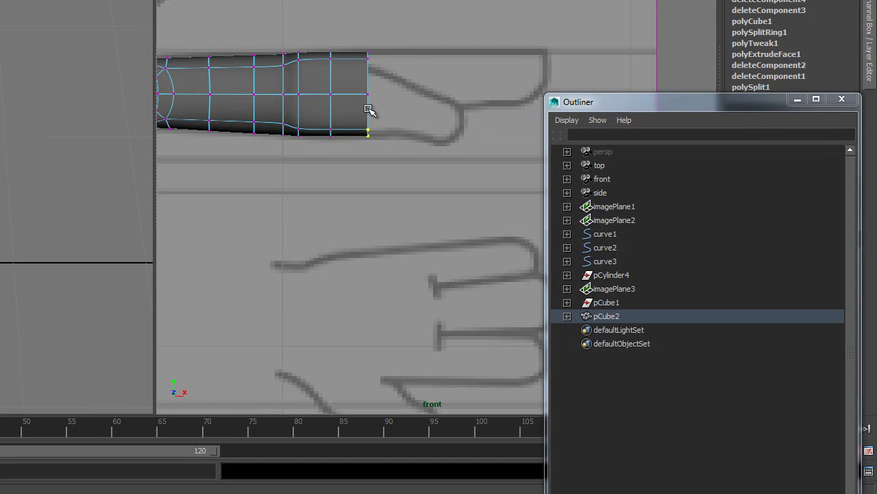
key("w")
middle_click_drag(366, 70, 367, 56)
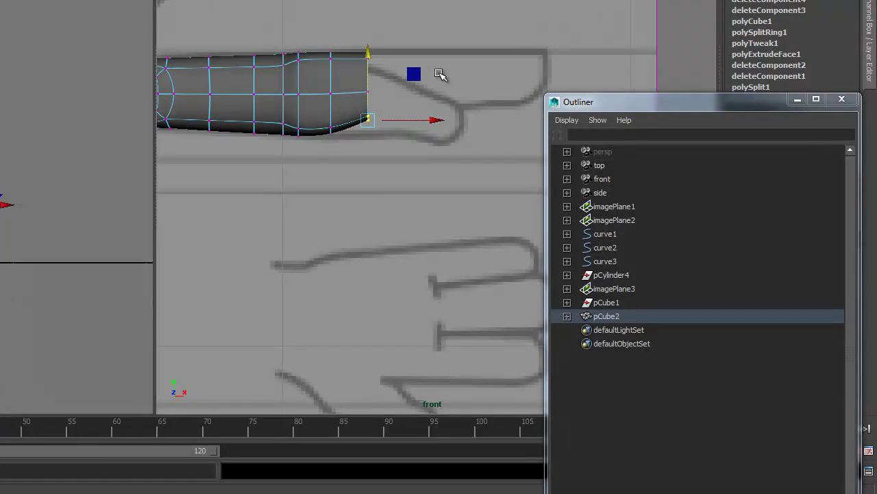
Move the hand's end vertices outward toward the fingers and shift the palm's middle vertex loop slightly the same way.
left_click_drag(373, 68, 399, 151)
left_click_drag(430, 85, 457, 87)
left_click_drag(352, 148, 353, 149)
mouse_move(391, 94)
left_mouse_down()
mouse_move(410, 96)
mouse_move(402, 94)
left_mouse_up()
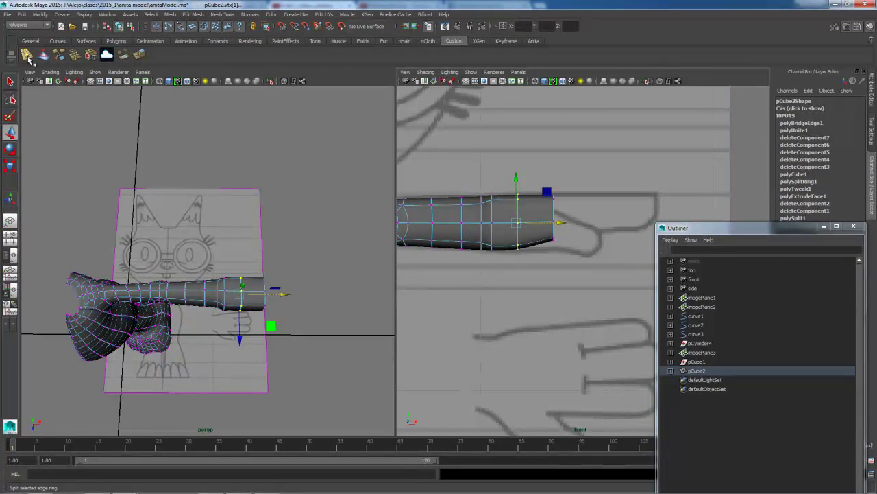
Insert an edge loop around the palm between its middle loop and the open finger end.
left_click(26, 54)
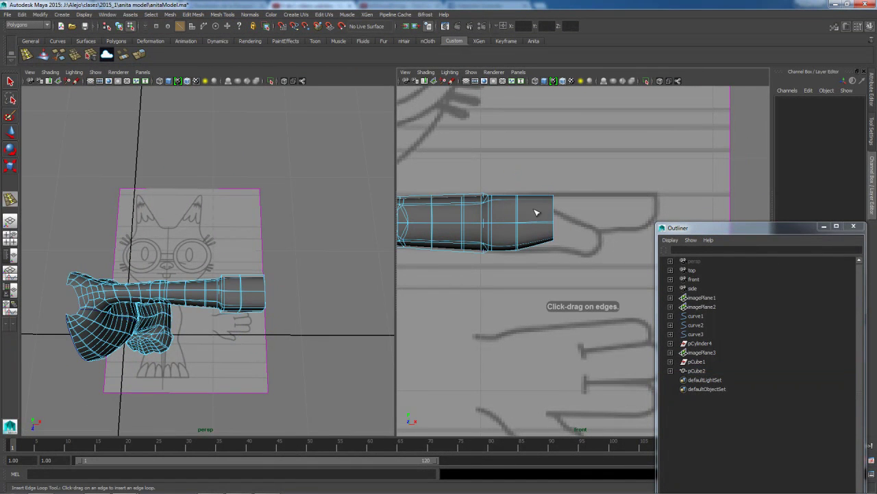
left_click_drag(546, 225, 539, 225)
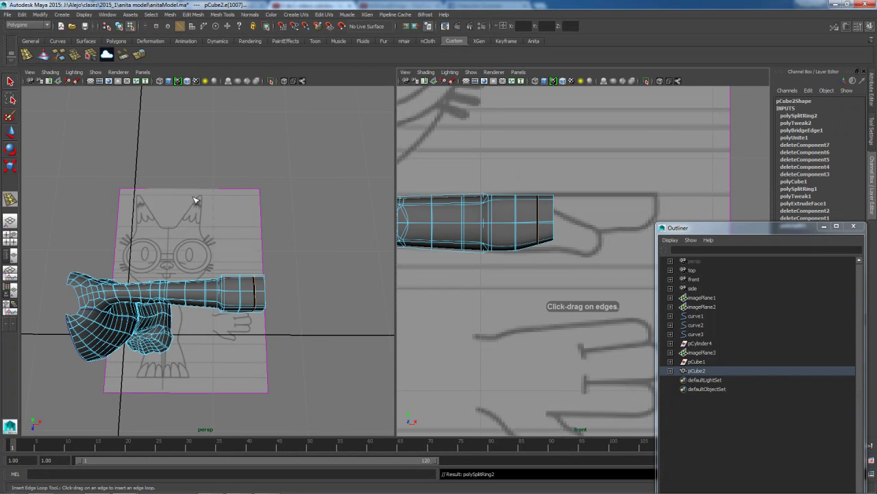
left_click(10, 83)
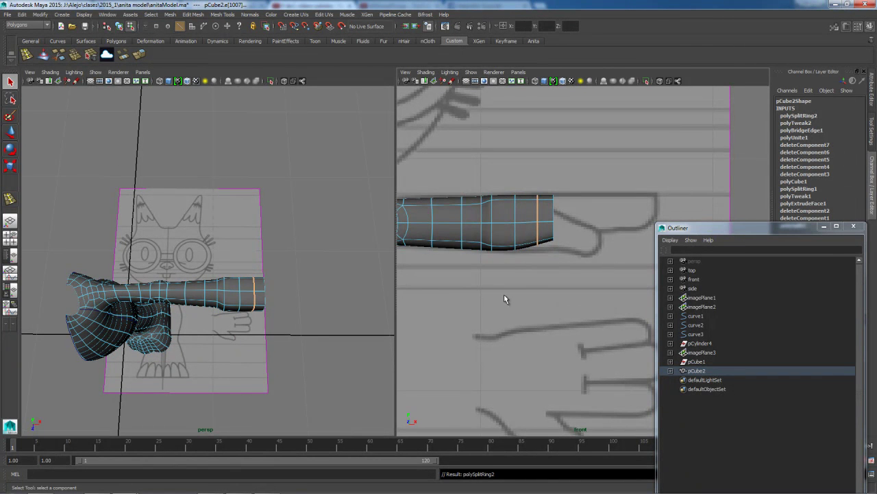
Create a polygon cube over the fingers of the front reference, just past the palm, at about X 1.558, Y 1.766.
scroll(570, 315, "down", 8)
scroll(578, 287, "up", 10)
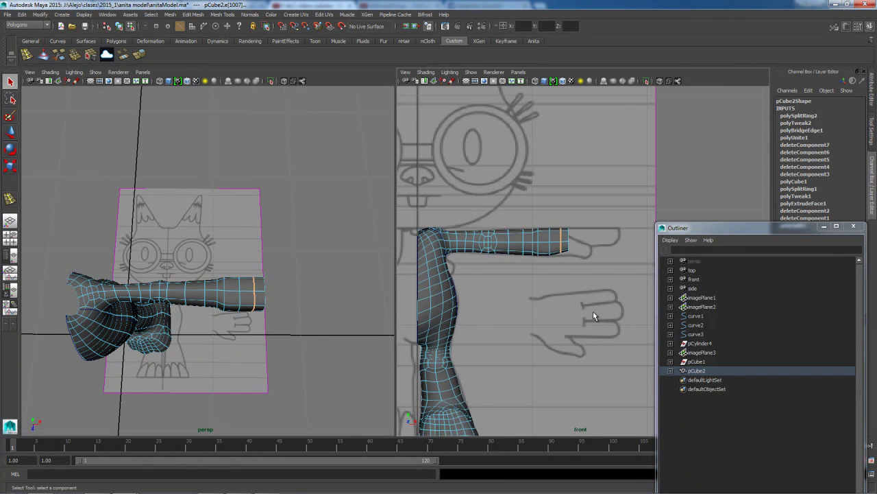
left_click(113, 41)
left_click(44, 55)
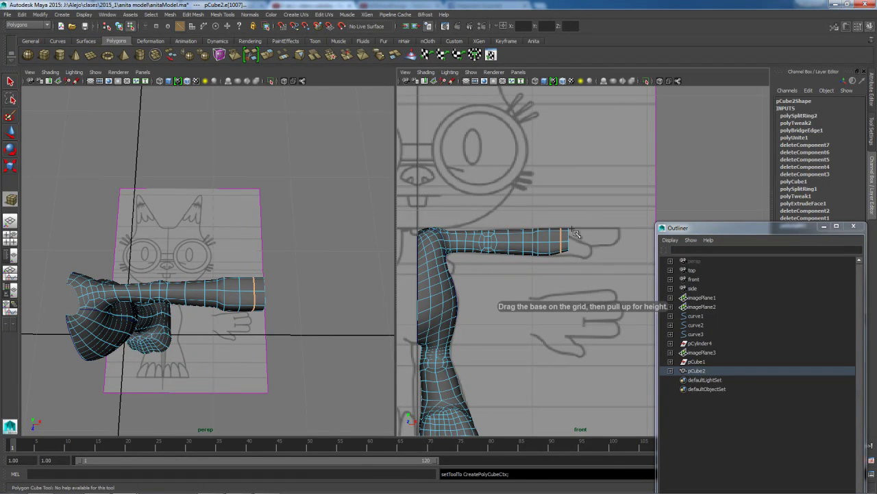
left_click_drag(570, 228, 627, 250)
left_click_drag(312, 314, 310, 292)
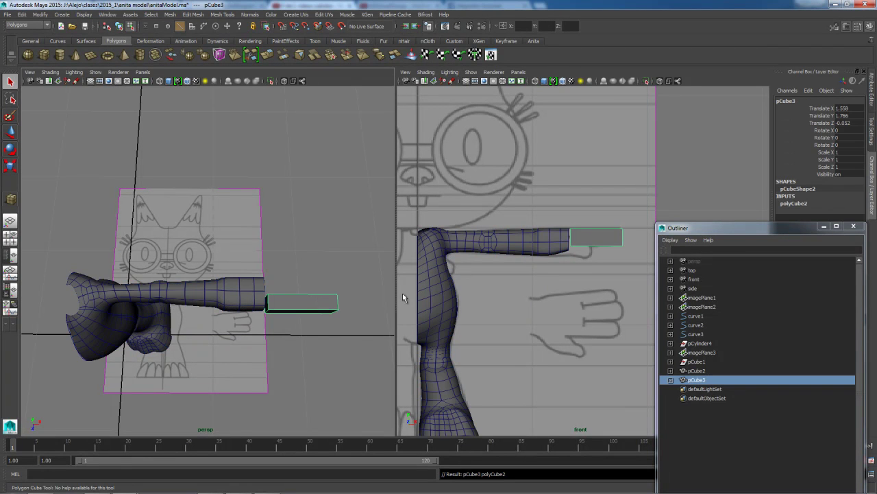
Switch the front viewport to the top orthographic view, framed on the hand.
left_click(518, 72)
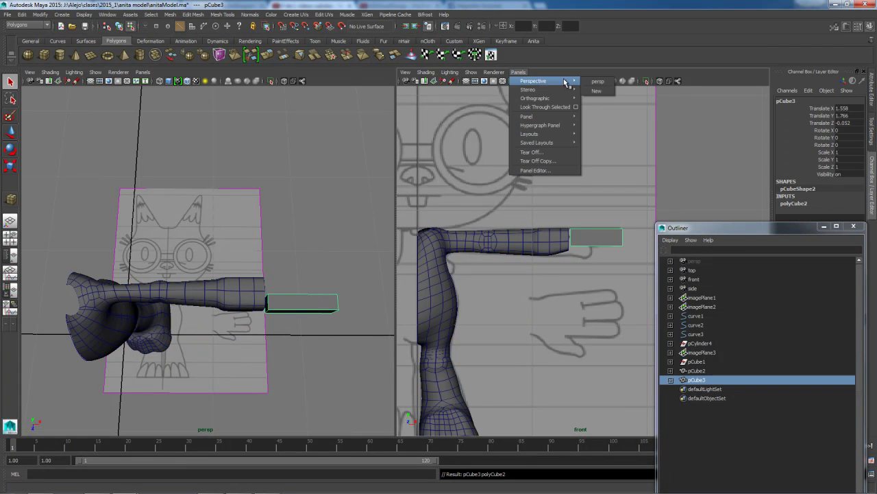
mouse_move(554, 98)
left_click(595, 116)
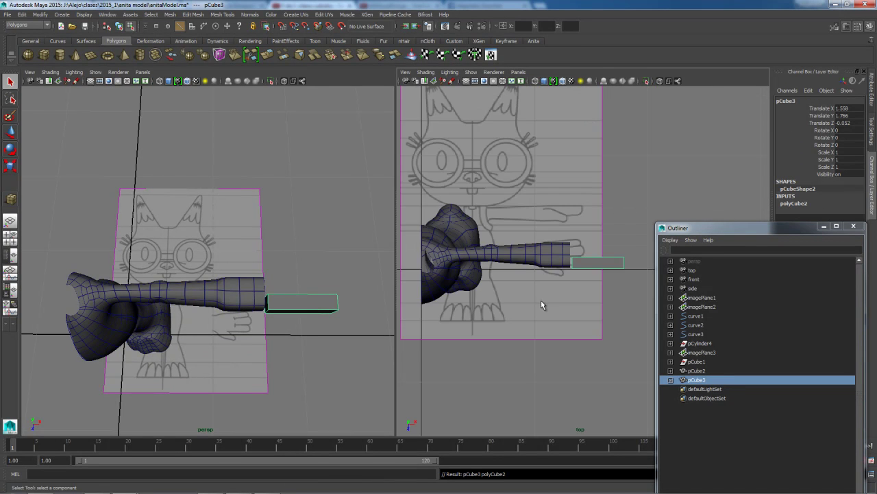
scroll(548, 295, "up", 6)
Move the palm's vertex loops back toward the wrist so its open end meets the base of the reference fingers.
key("F8")
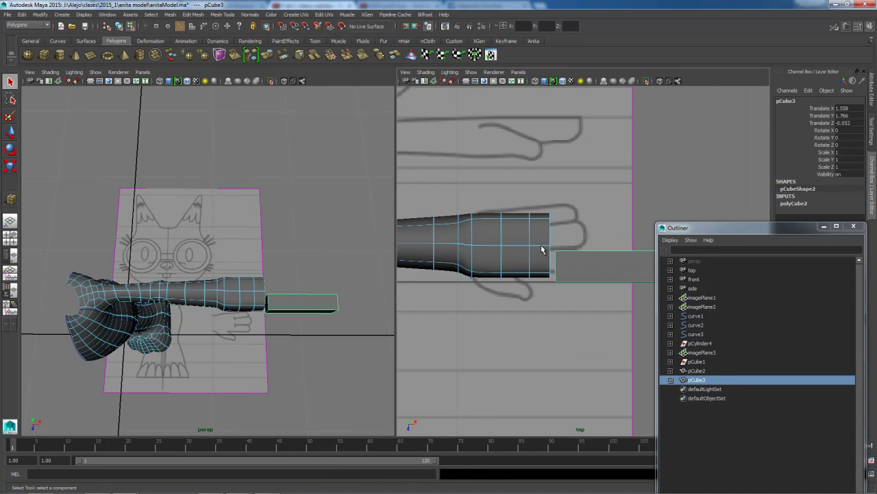
right_click_drag(542, 249, 541, 230)
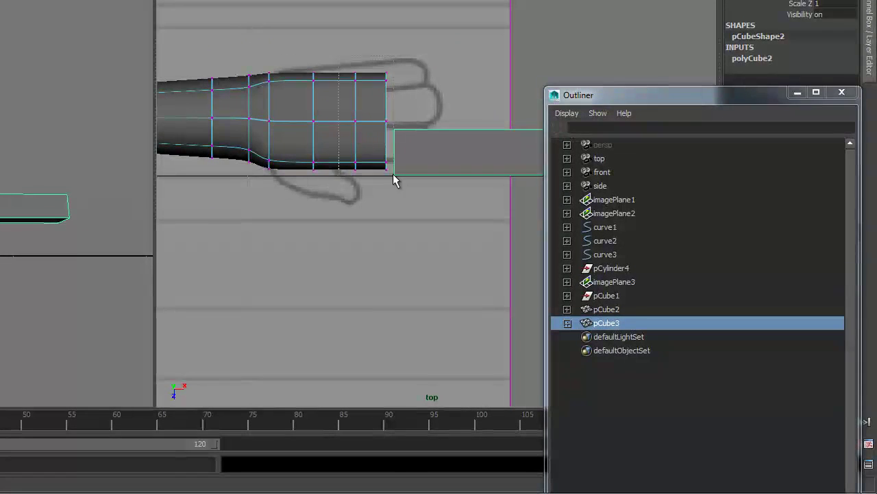
left_click_drag(305, 69, 406, 179)
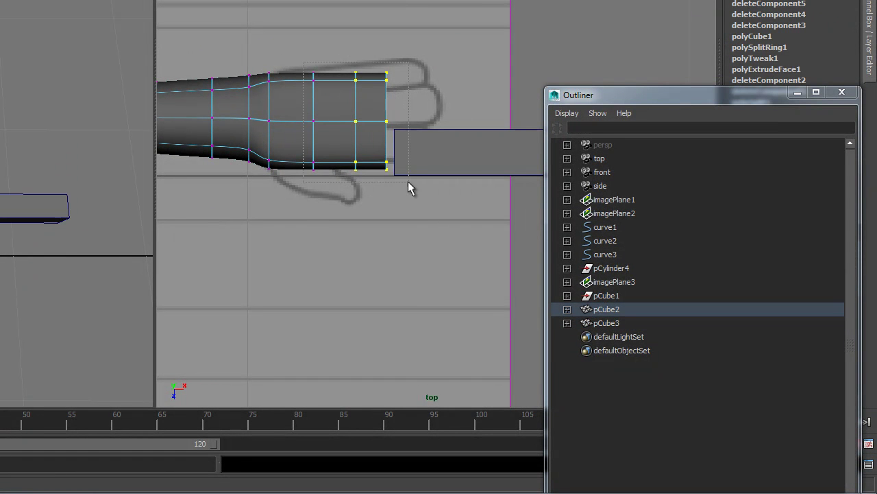
key("w")
left_click_drag(418, 122, 396, 125)
left_click_drag(354, 72, 392, 172)
mouse_move(421, 121)
left_mouse_down()
mouse_move(380, 121)
mouse_move(415, 124)
left_mouse_up()
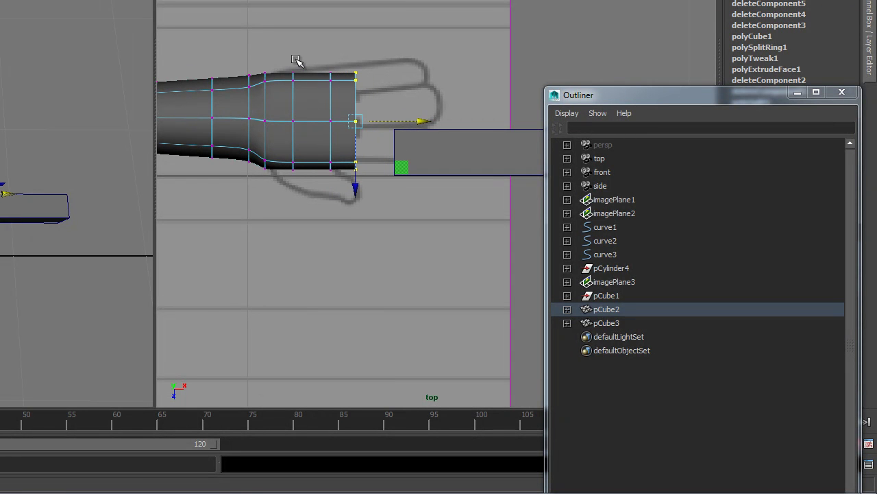
Move the wrist and forearm edge vertices opposite the thumb slightly inward in the top view to smooth the arm's outline.
left_click_drag(239, 62, 254, 92)
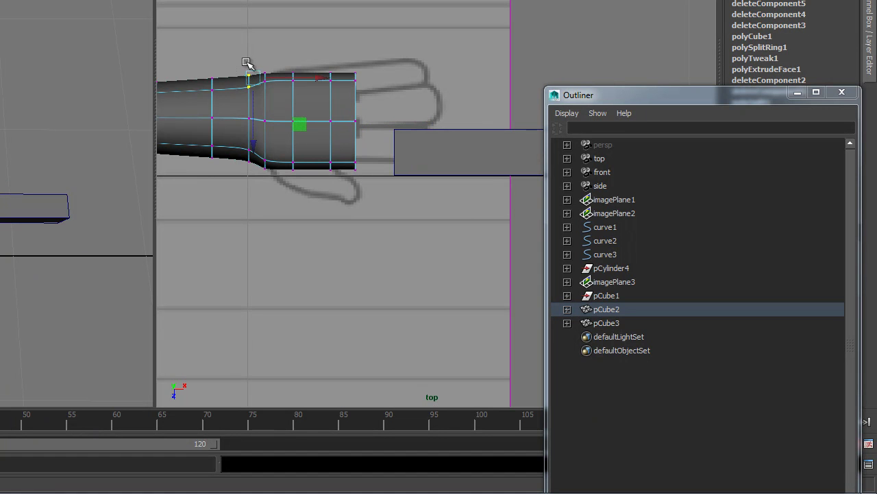
left_click_drag(253, 143, 253, 150)
scroll(249, 132, "down", 3)
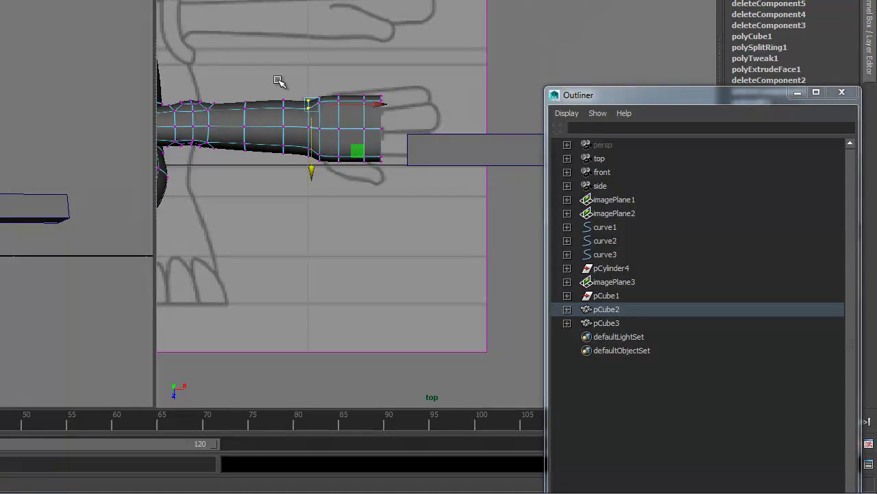
left_click_drag(292, 113, 293, 114)
left_click_drag(290, 167, 245, 173)
left_click(244, 101)
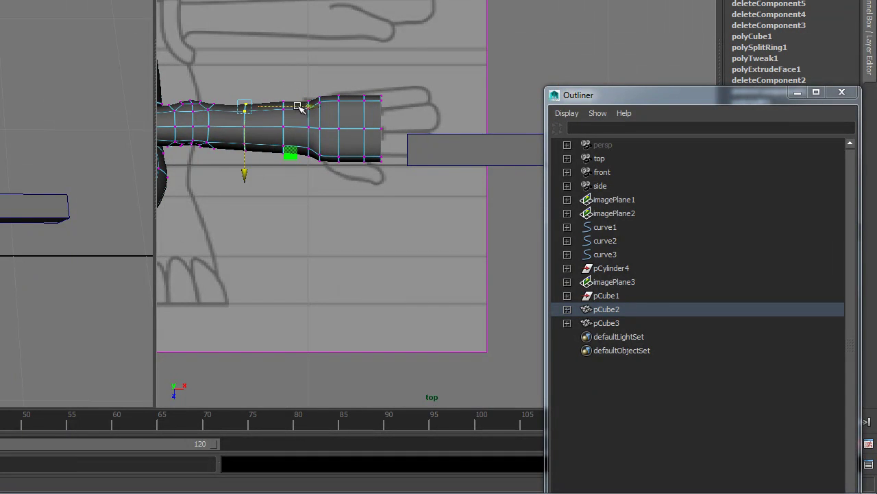
right_click_drag(296, 126, 351, 196, "alt")
middle_click_drag(305, 120, 383, 142, "alt")
right_click_drag(383, 143, 388, 169, "alt")
left_click_drag(276, 92, 293, 123)
left_click_drag(286, 167, 288, 173)
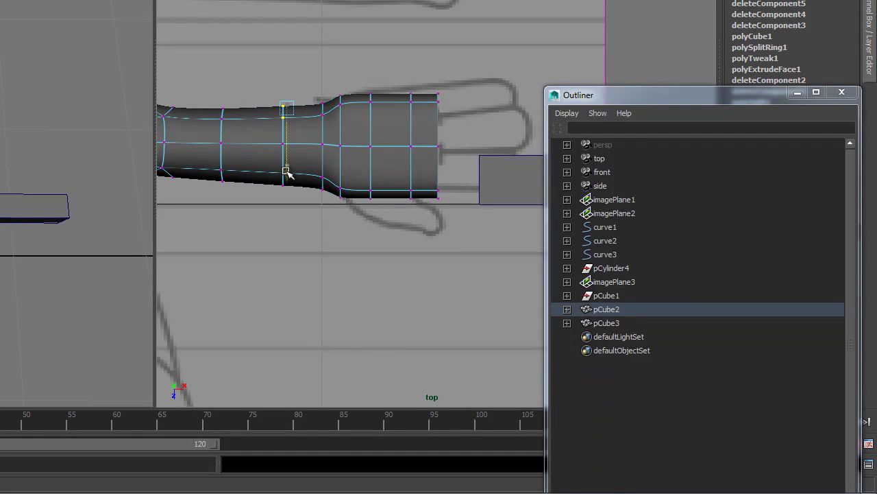
Move the palm's edge vertices opposite the thumb outward, loop by loop, to widen it along the reference outline toward the fingers.
middle_click_drag(389, 131, 325, 140, "alt")
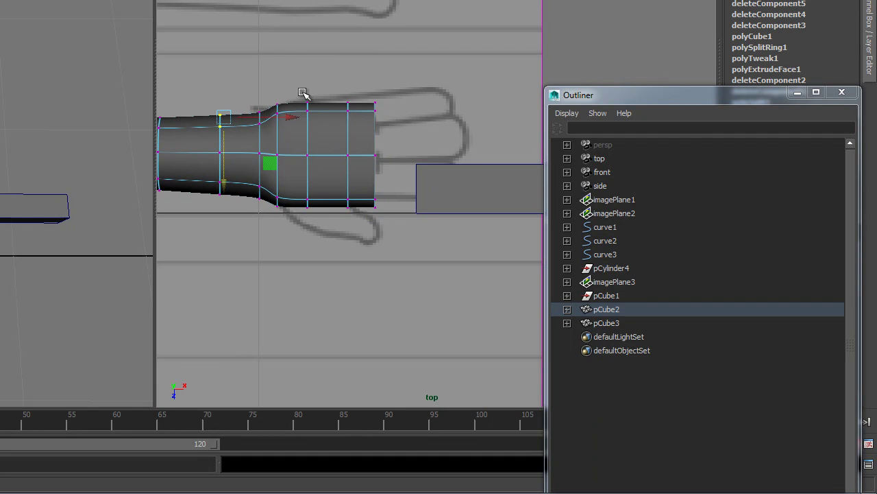
left_click_drag(304, 93, 316, 121)
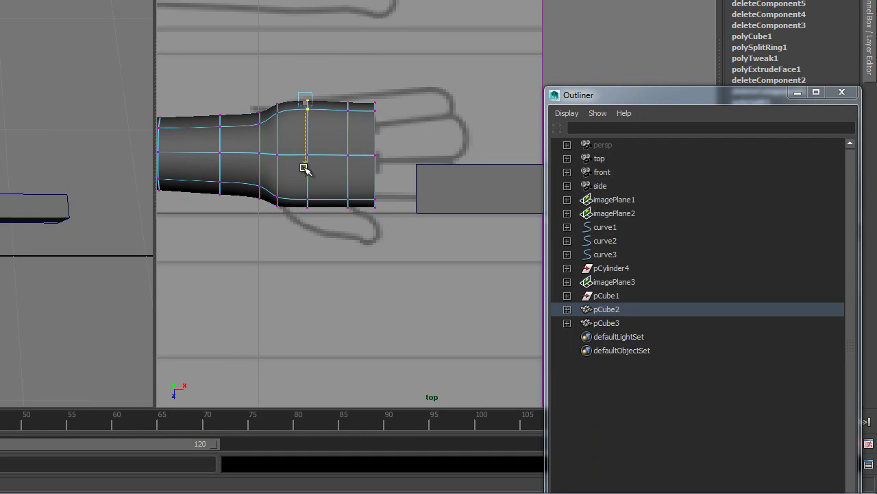
left_click_drag(337, 82, 358, 120)
left_click_drag(351, 174, 355, 163)
left_click_drag(367, 82, 381, 131)
left_click_drag(377, 171, 376, 161)
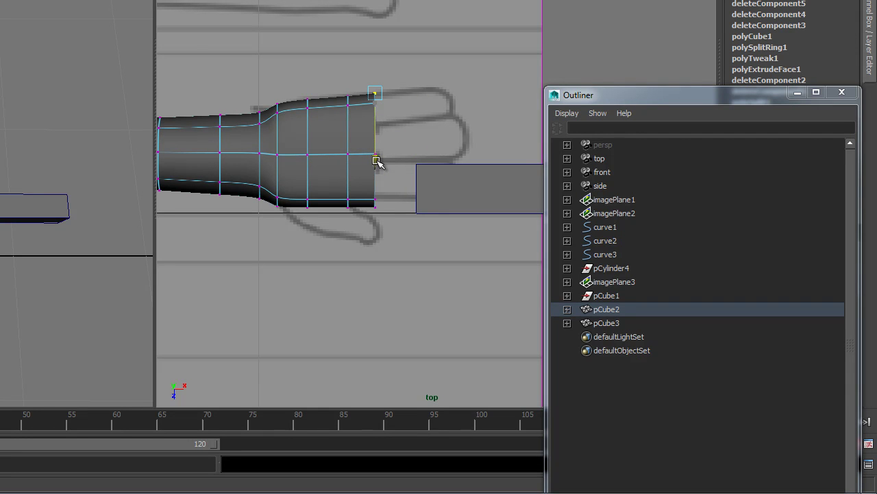
Move the palm's thumb-side edge vertices inward so that side follows the reference outline.
left_click_drag(368, 207, 377, 210)
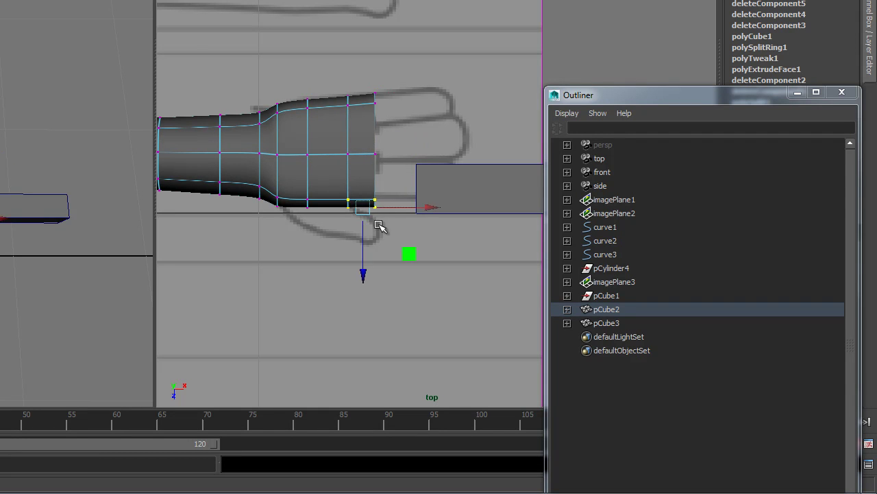
mouse_move(361, 274)
left_mouse_down()
mouse_move(362, 251)
mouse_move(362, 264)
left_mouse_up()
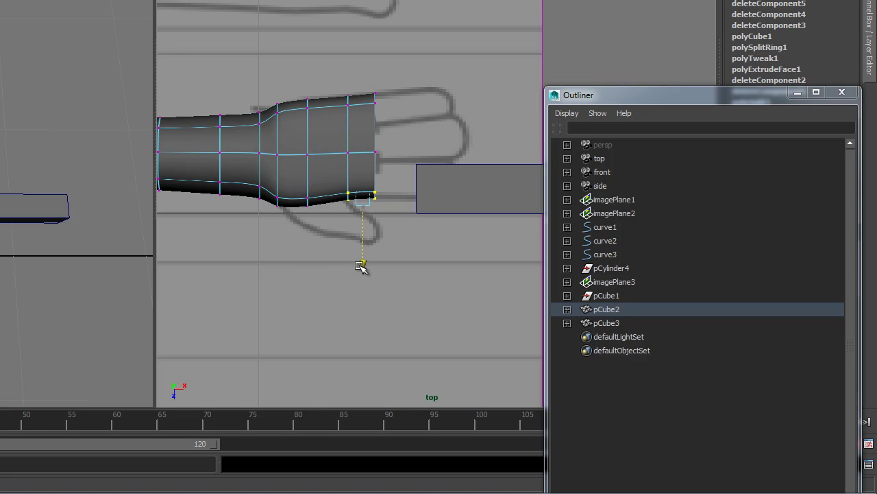
left_click_drag(303, 195, 315, 223)
left_click_drag(305, 274, 302, 266)
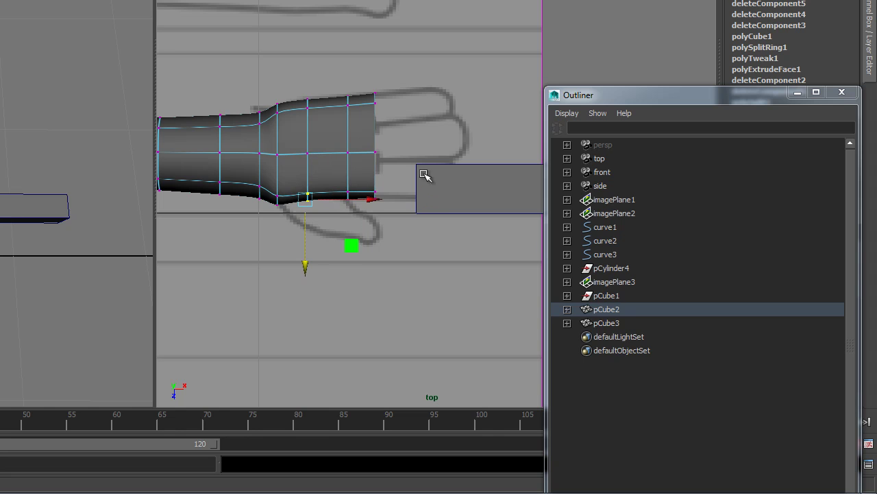
Scale the finger cube uniformly to 0.646 and place it over the middle finger of the reference, against the palm.
left_click(456, 208)
right_click_drag(463, 169, 517, 151)
middle_click_drag(444, 234, 356, 220, "alt")
key("r")
left_click_drag(363, 163, 287, 122)
key("w")
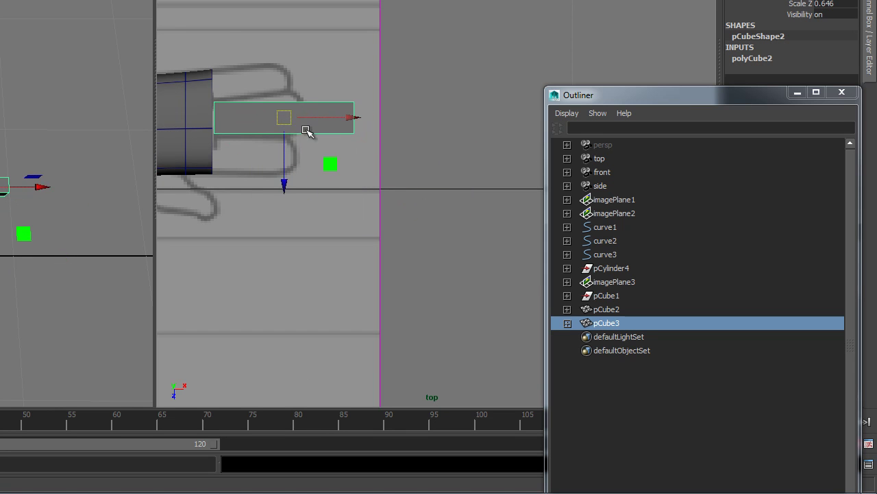
Shorten the finger cube by moving its far-end vertices back to the tip of the reference's middle finger.
right_click_drag(258, 124, 205, 122)
left_click_drag(329, 78, 379, 169)
left_click_drag(425, 117, 380, 128)
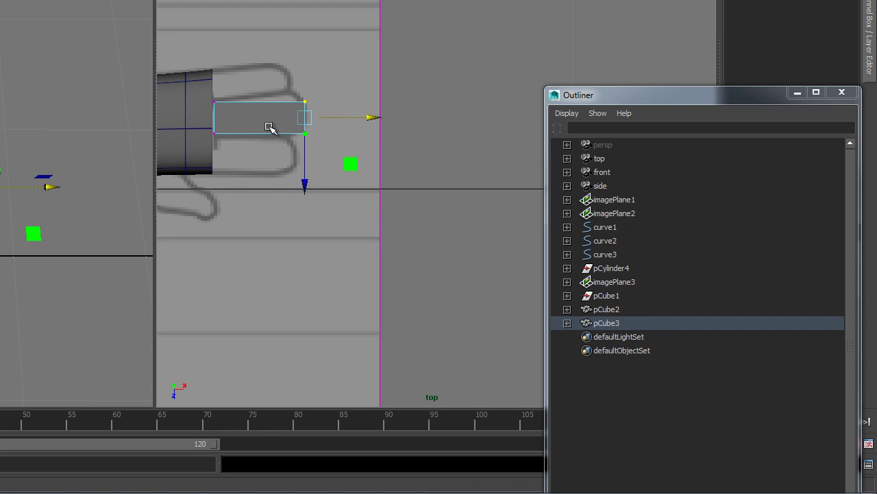
right_click_drag(257, 114, 321, 94)
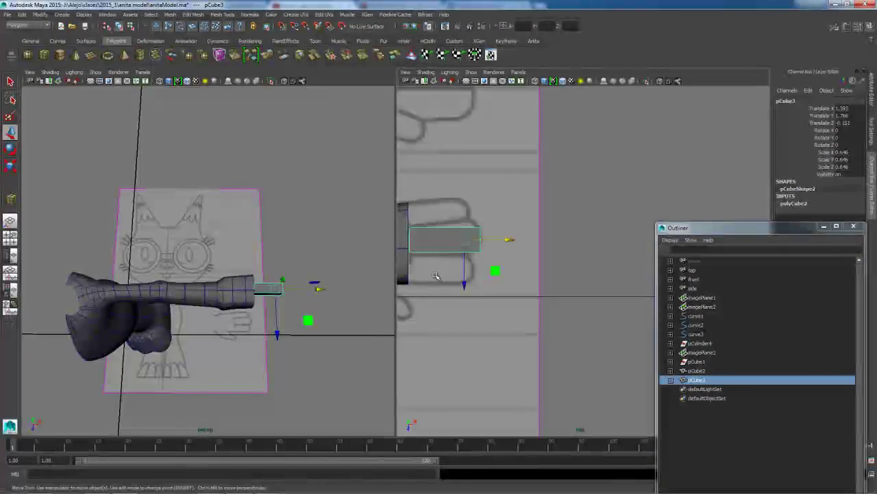
Scale the finger cube up vertically in the perspective view to make it thicker relative to the palm opening.
scroll(438, 274, "up", 3)
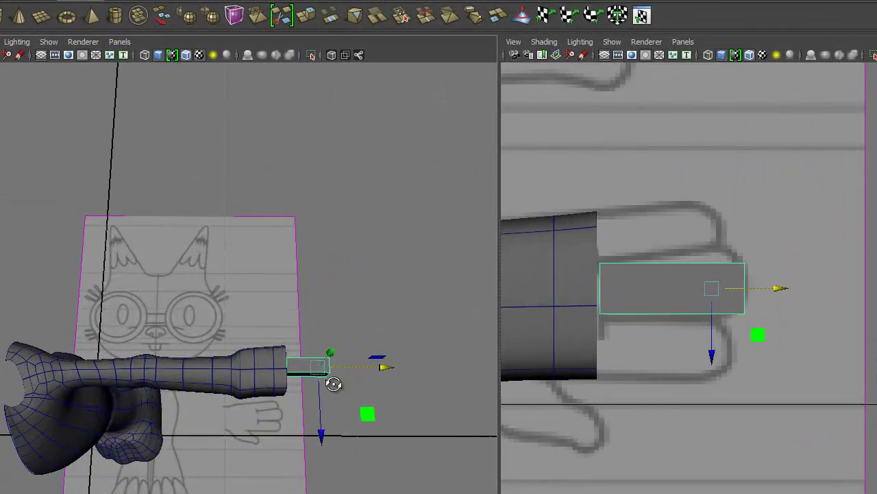
left_click_drag(334, 389, 290, 354, "alt")
right_click_drag(290, 354, 460, 434, "alt")
middle_click_drag(403, 401, 327, 423, "alt")
left_click_drag(329, 423, 324, 396, "alt")
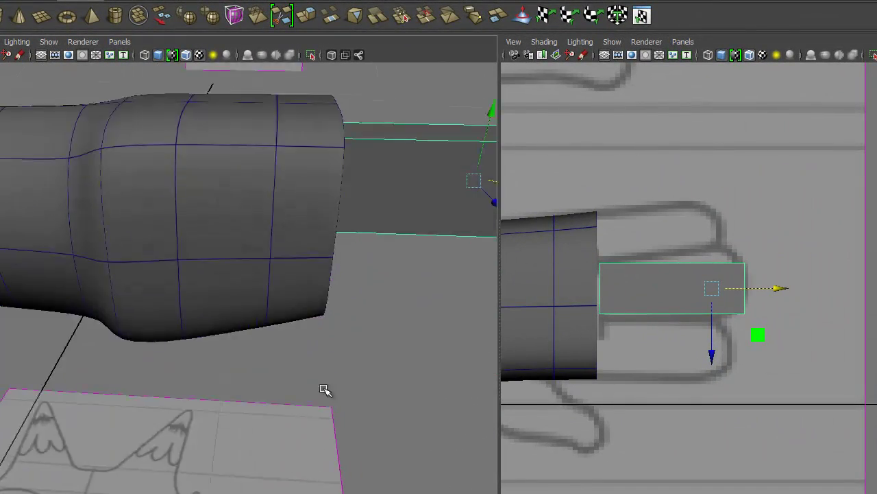
right_click_drag(324, 397, 260, 345, "alt")
left_click_drag(260, 345, 268, 322, "alt")
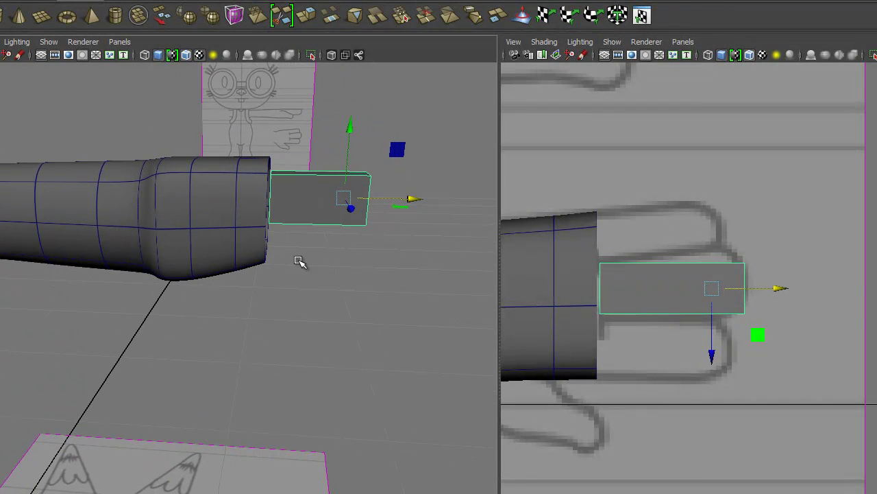
left_click_drag(349, 157, 349, 116)
key("r")
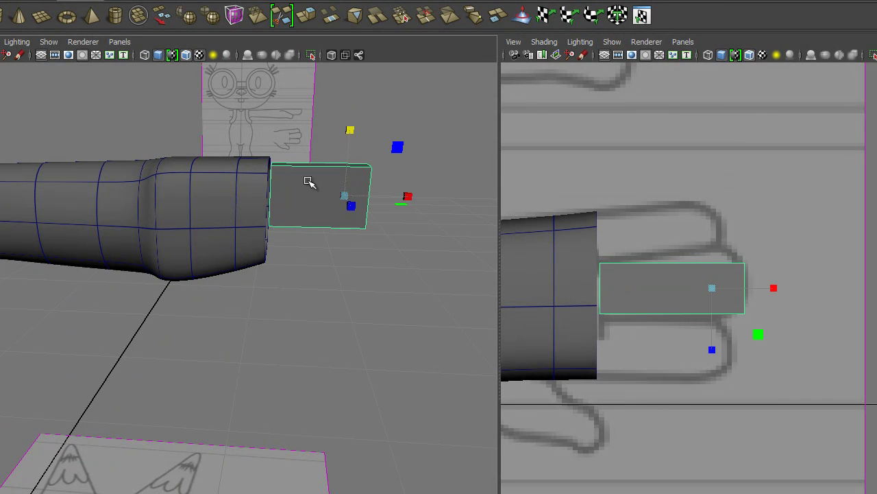
left_click_drag(293, 218, 311, 224, "alt")
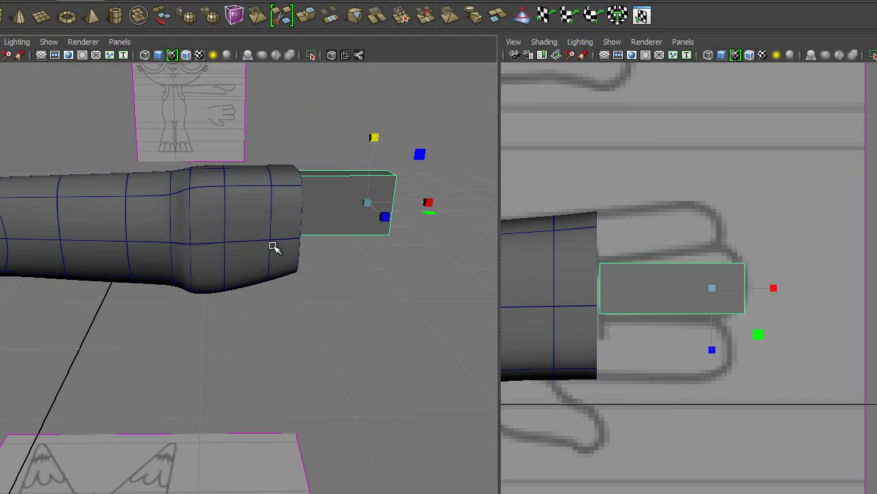
Isolate the finger cube, delete its end face toward the palm, and show the whole model again with the cube selected.
left_click(48, 43)
mouse_move(58, 63)
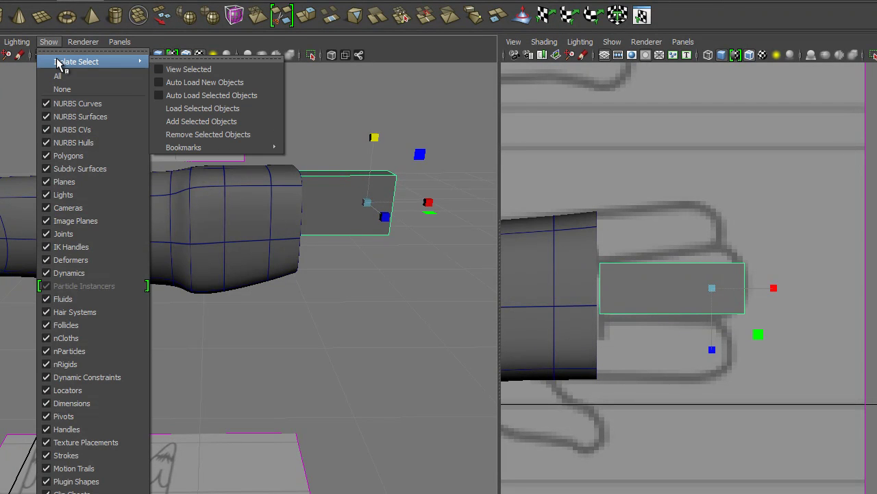
left_click(171, 69)
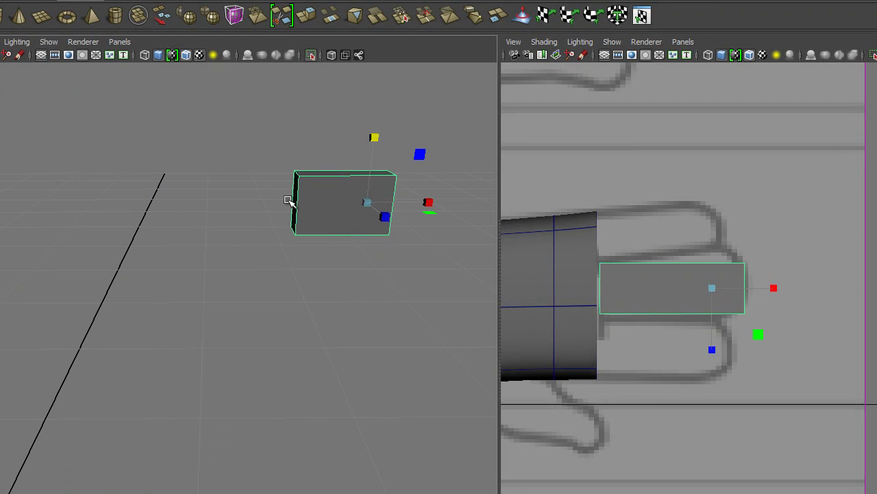
left_click_drag(260, 194, 339, 200, "alt")
left_click(311, 55)
left_click(311, 56)
right_click_drag(319, 193, 377, 186)
left_click(320, 218)
left_click(316, 216)
left_click(311, 55)
mouse_move(346, 186)
left_mouse_down("alt")
mouse_move(280, 236)
mouse_move(247, 363)
mouse_move(126, 353)
mouse_move(245, 339)
mouse_move(323, 343)
left_mouse_up("alt")
left_click(276, 237)
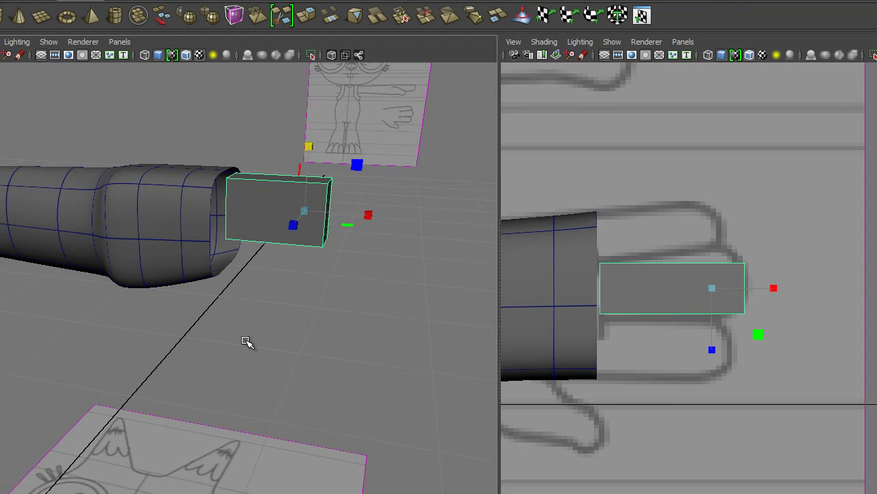
Insert two edge loops across the finger cube and one lengthwise at mid-height, and display it in smooth mesh preview.
left_click(591, 1)
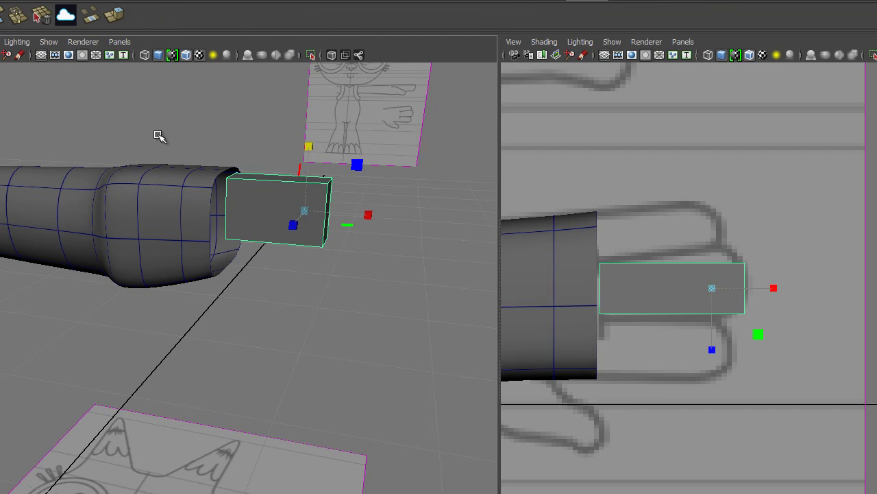
left_click(37, 15)
left_click(263, 184)
left_click(298, 186)
mouse_move(298, 188)
left_mouse_down("alt")
mouse_move(288, 215)
mouse_move(287, 180)
mouse_move(241, 184)
mouse_move(241, 144)
mouse_move(239, 263)
mouse_move(244, 284)
mouse_move(273, 292)
left_mouse_up("alt")
key("3")
left_click_drag(255, 352, 293, 297, "alt")
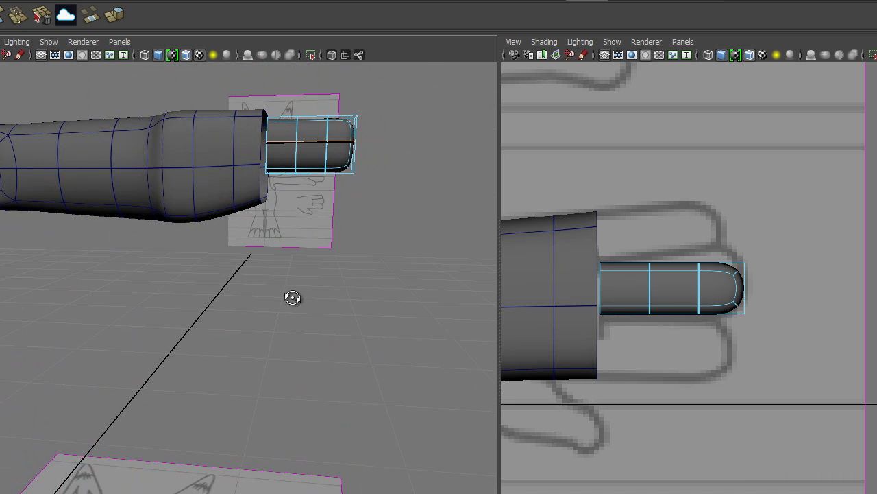
left_click_drag(306, 247, 283, 284, "alt")
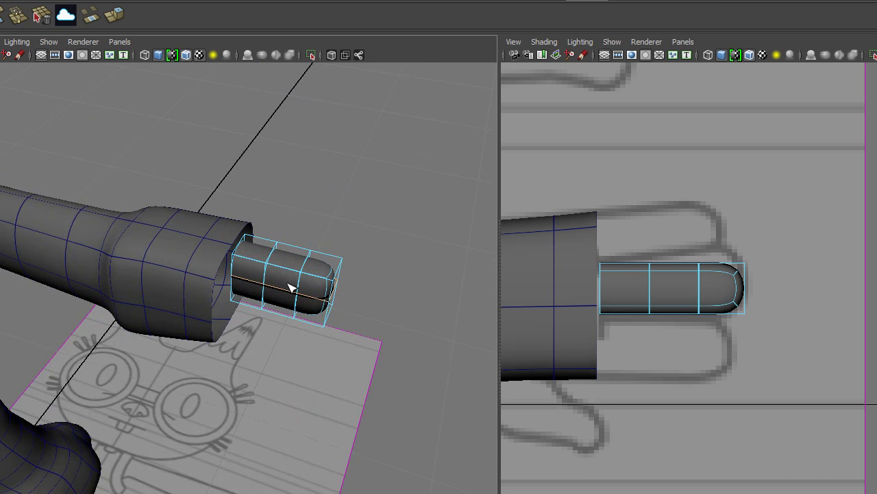
Move the finger's middle and tip vertices on the side opposite the thumb outward to match the reference's middle finger.
right_click_drag(287, 283, 240, 283)
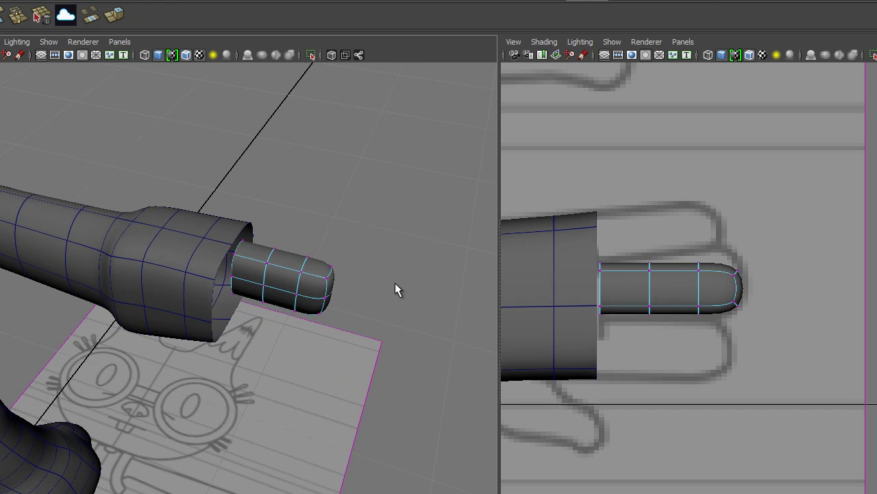
left_click_drag(634, 254, 649, 324)
key("w")
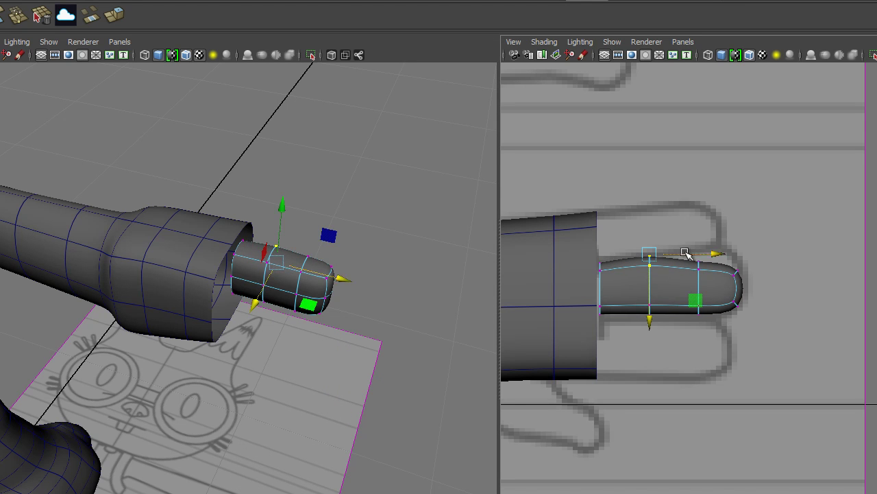
left_click_drag(703, 280, 704, 281)
left_click_drag(747, 309, 793, 296)
left_click(735, 273)
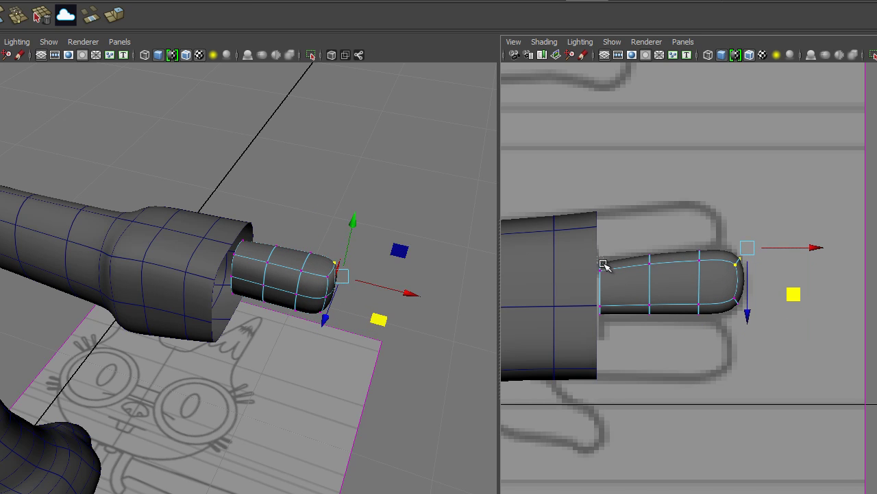
Adjust the finger's base vertices and move its thumb-side tip vertices slightly outward to fit the reference outline.
left_click_drag(596, 256, 615, 304)
left_click_drag(643, 227, 649, 320)
left_click_drag(684, 290, 756, 327)
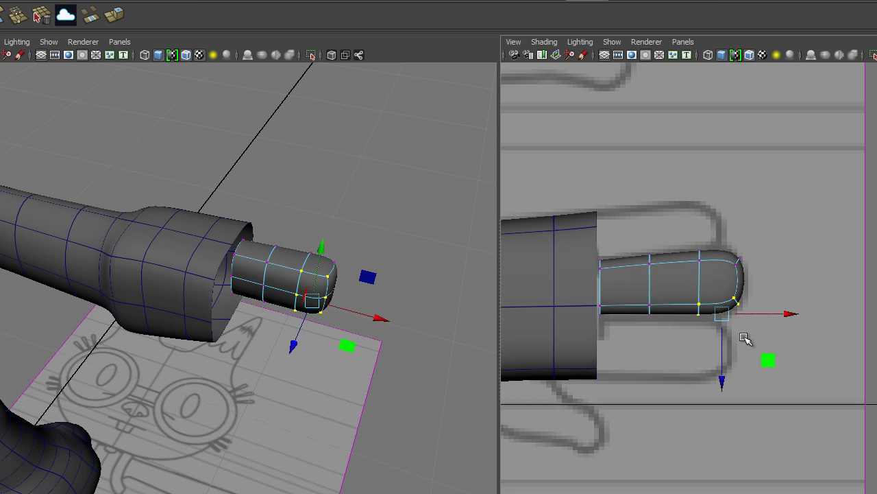
left_click(722, 354)
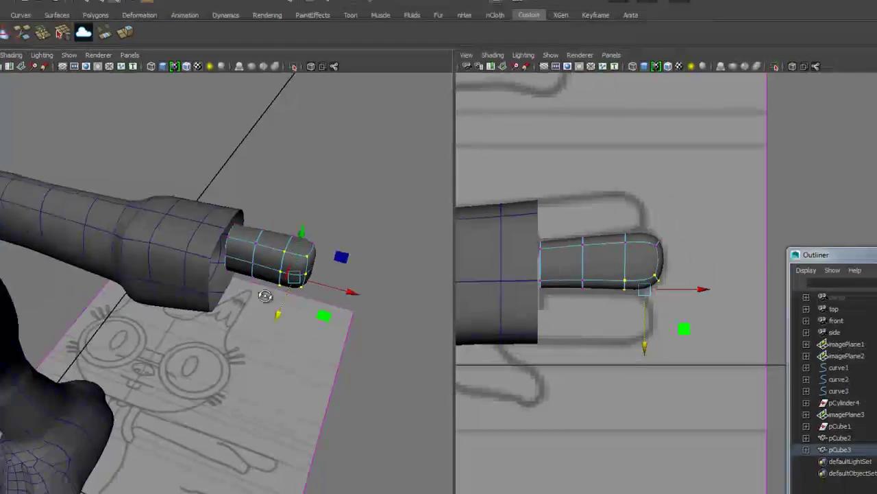
Shift the finger's outer crosswise vertex row slightly back toward the palm.
left_click_drag(283, 325, 310, 307, "alt")
left_click_drag(291, 220, 289, 202, "alt")
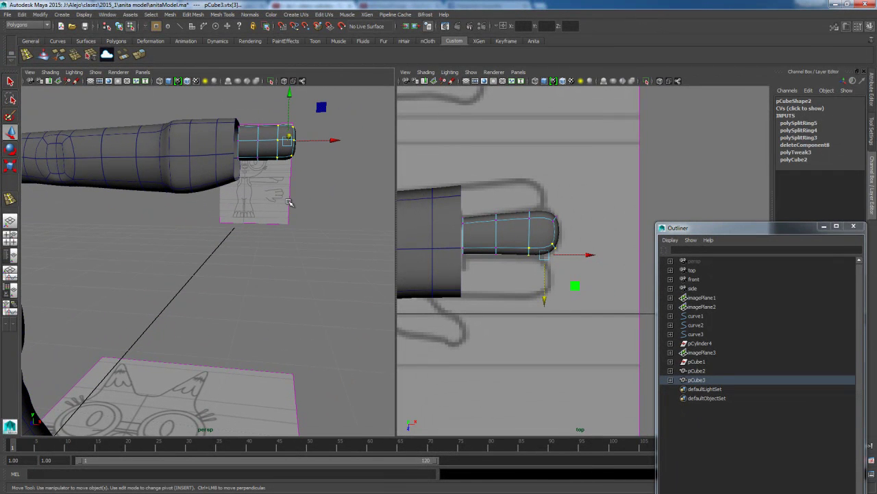
left_click_drag(276, 165, 299, 234, "alt")
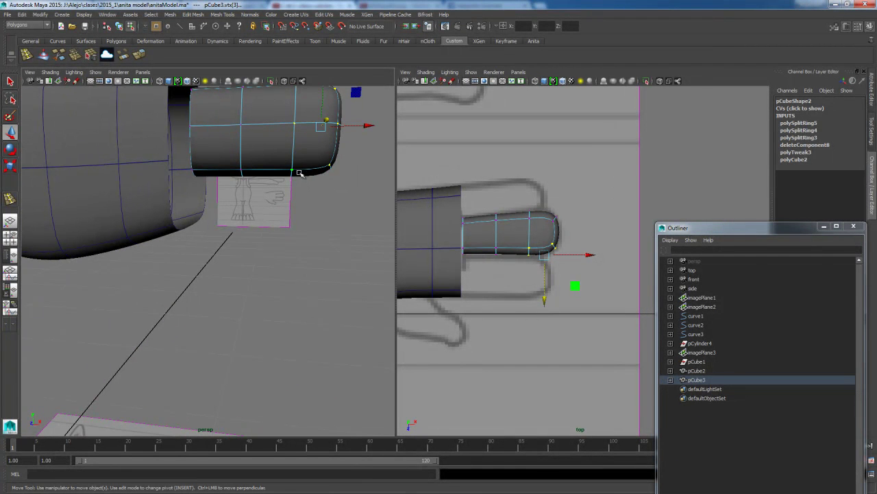
left_click_drag(310, 189, 324, 258, "alt")
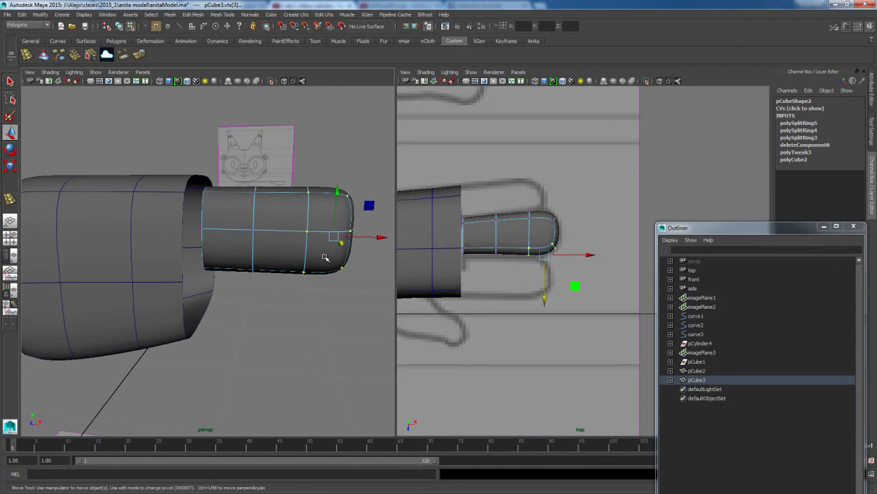
left_click_drag(517, 206, 540, 266)
left_click_drag(576, 235, 569, 235)
Insert three more crosswise edge loops in the finger: between the two existing loops, near the tip, and near the base.
left_click_drag(270, 281, 274, 174, "alt")
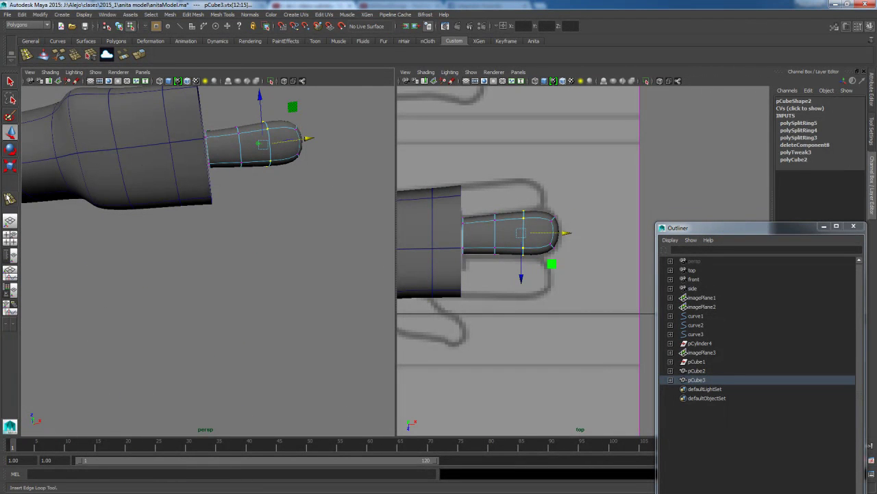
left_click(10, 198)
left_click(255, 133)
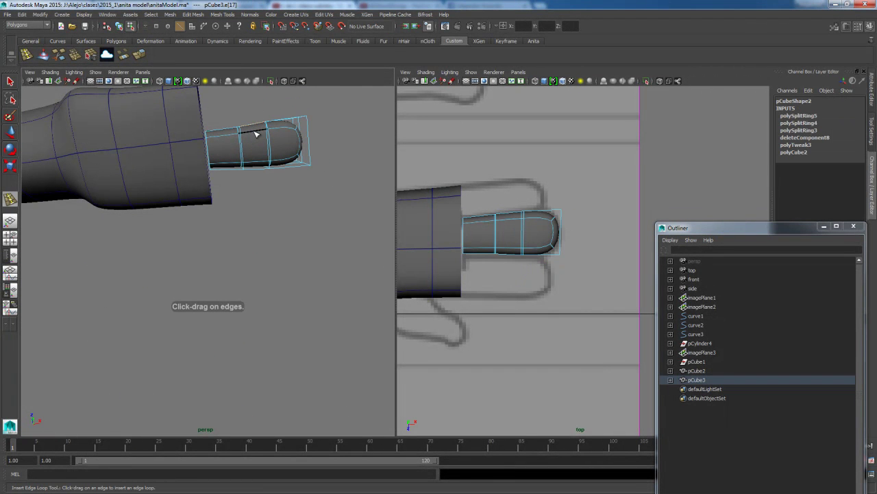
left_click(258, 168)
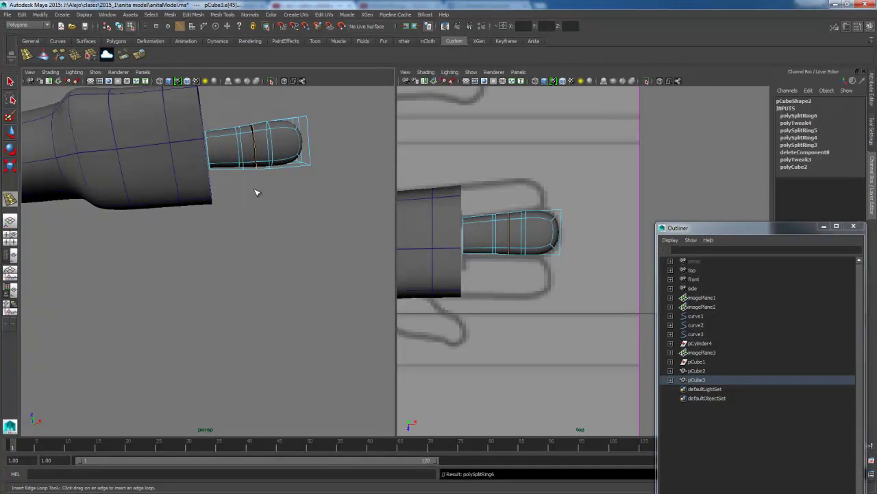
left_click_drag(288, 171, 288, 271, "alt")
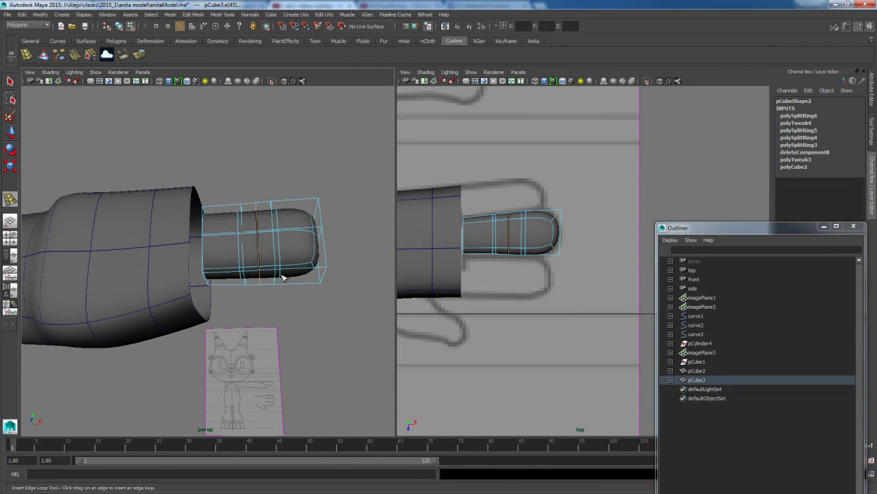
key("q")
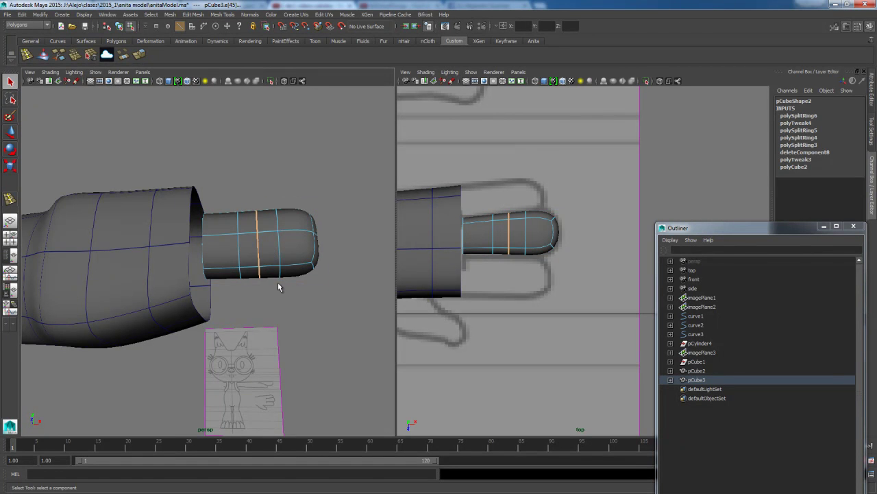
left_click_drag(286, 277, 292, 248, "alt")
key("y")
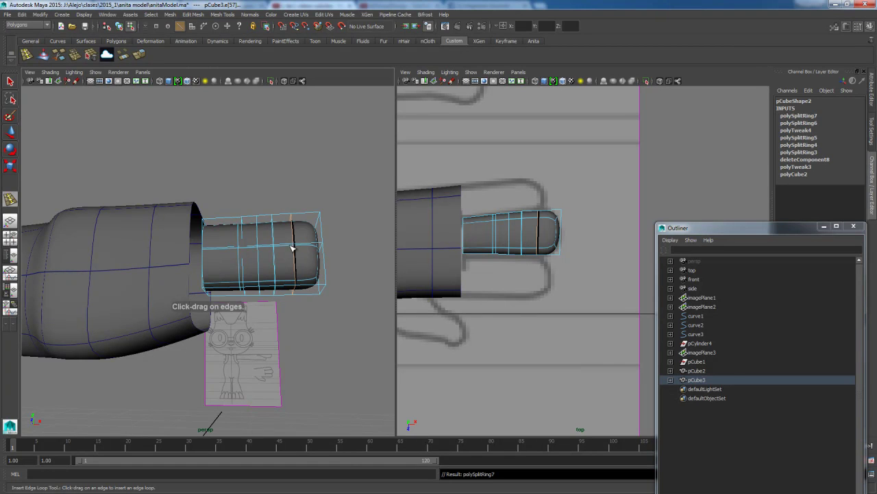
left_click(223, 250)
key("q")
Slide the finger's crosswise edge loops along its length to space them more evenly, and return to vertex editing.
left_click(241, 242)
key("w")
mouse_move(284, 255)
left_mouse_down()
mouse_move(275, 255)
mouse_move(298, 254)
left_mouse_up()
double_click(274, 237)
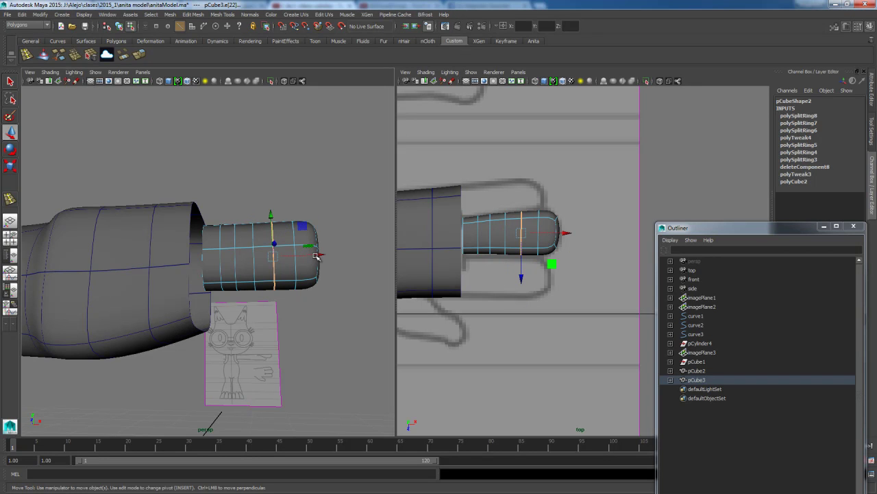
double_click(294, 237)
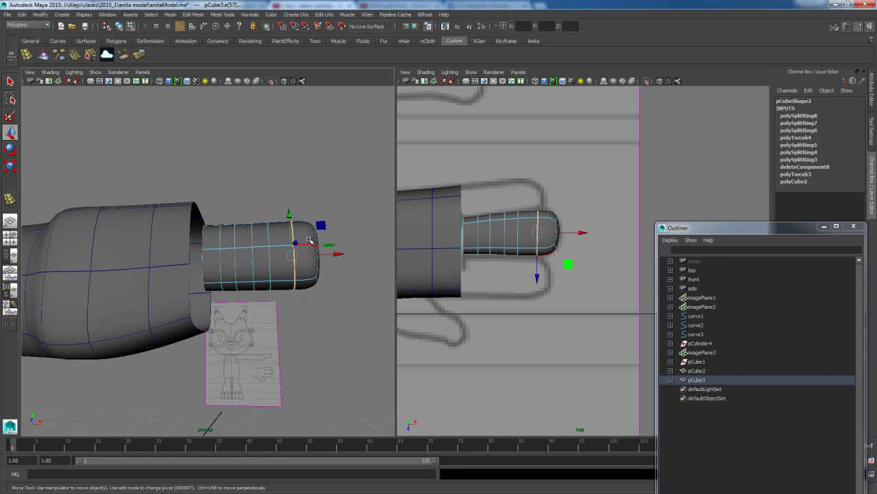
left_click_drag(338, 256, 316, 306)
right_click_drag(323, 327, 291, 283)
left_click_drag(320, 307, 239, 300, "alt")
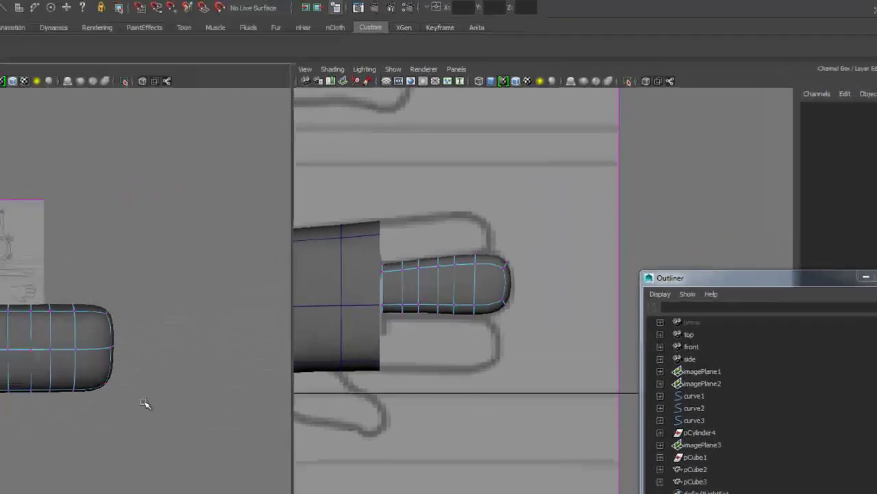
Replace the top view with the front view, keeping the perspective view beside it.
left_click(426, 68)
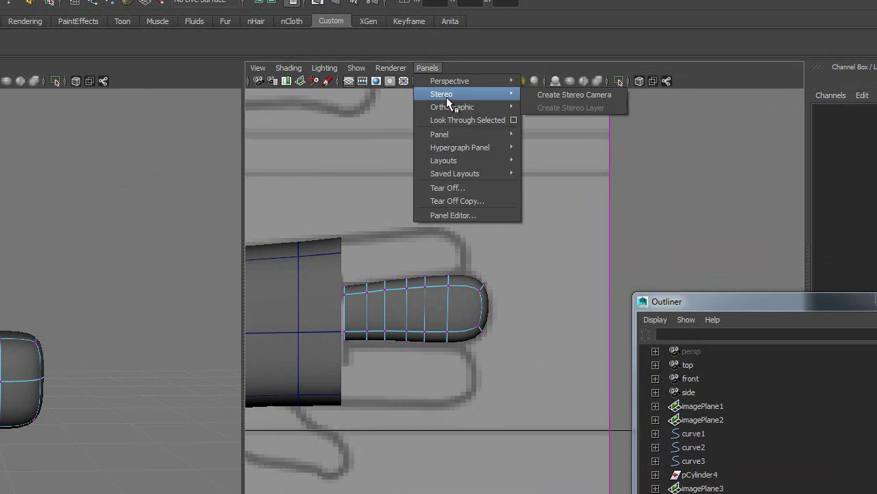
mouse_move(453, 109)
left_click(541, 120)
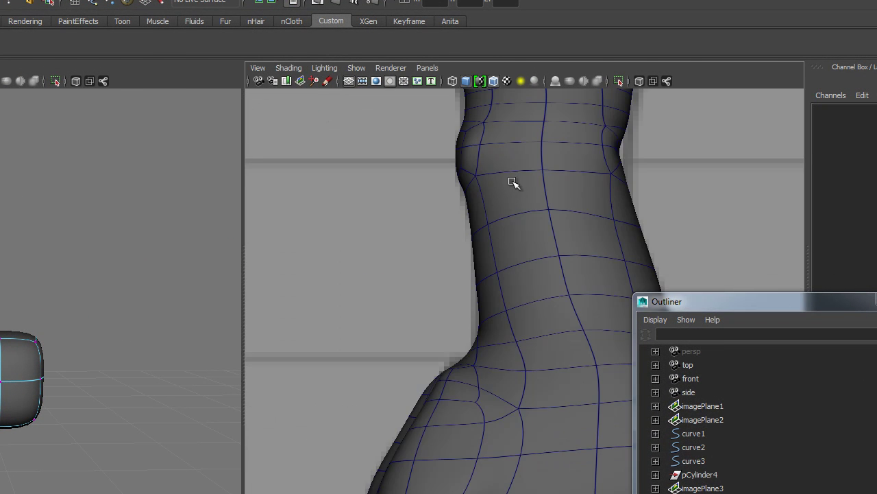
key("a")
scroll(501, 277, "up", 3)
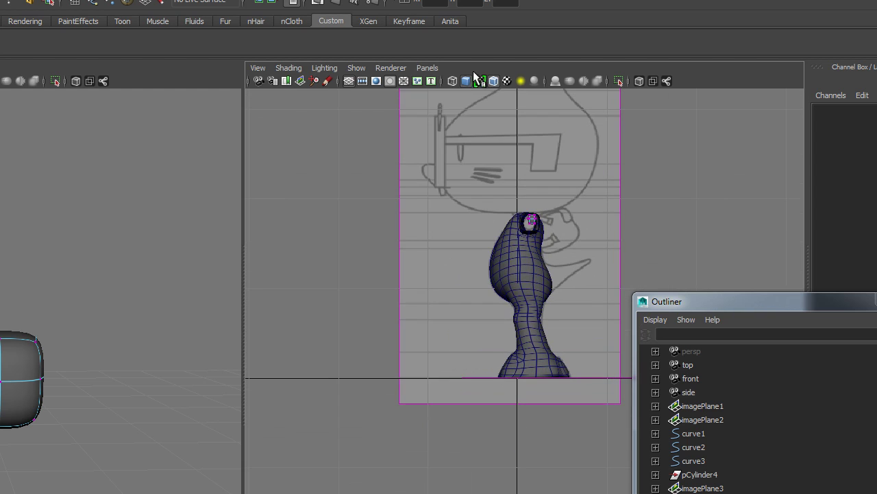
left_click(429, 68)
mouse_move(489, 104)
left_click(534, 121)
Examine how the palm and finger line up with the arm and hand drawing in the front reference.
scroll(535, 272, "up", 4)
scroll(539, 271, "down", 12)
scroll(537, 268, "up", 5)
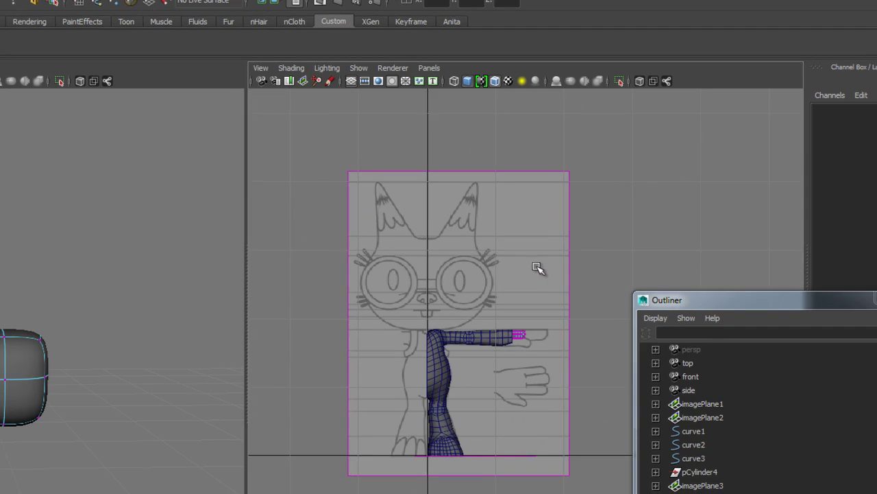
scroll(539, 268, "up", 3)
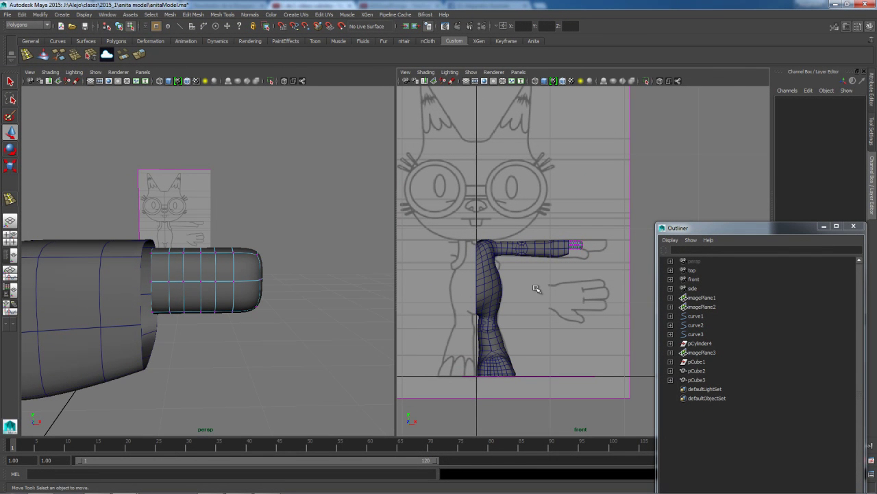
scroll(591, 243, "up", 5)
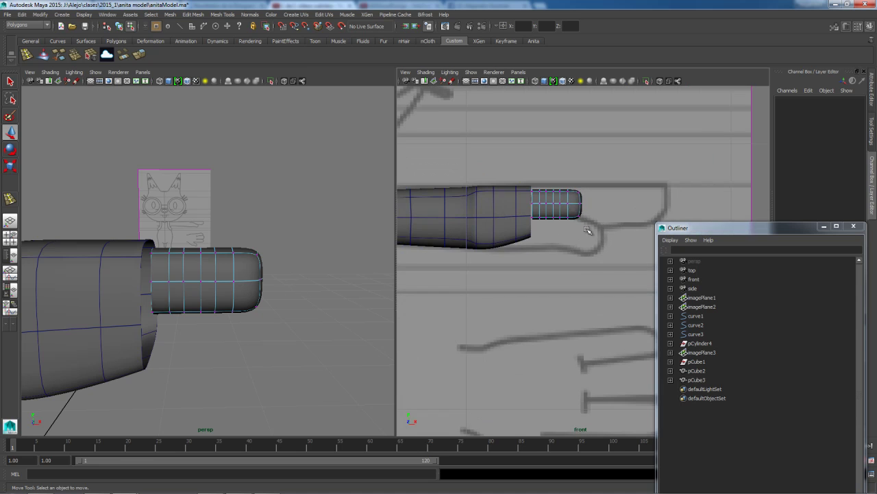
scroll(549, 238, "down", 5)
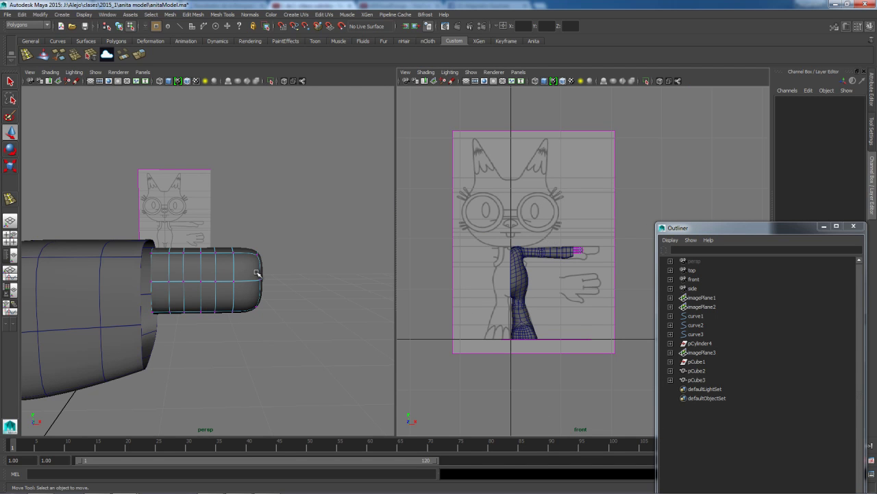
scroll(576, 259, "up", 5)
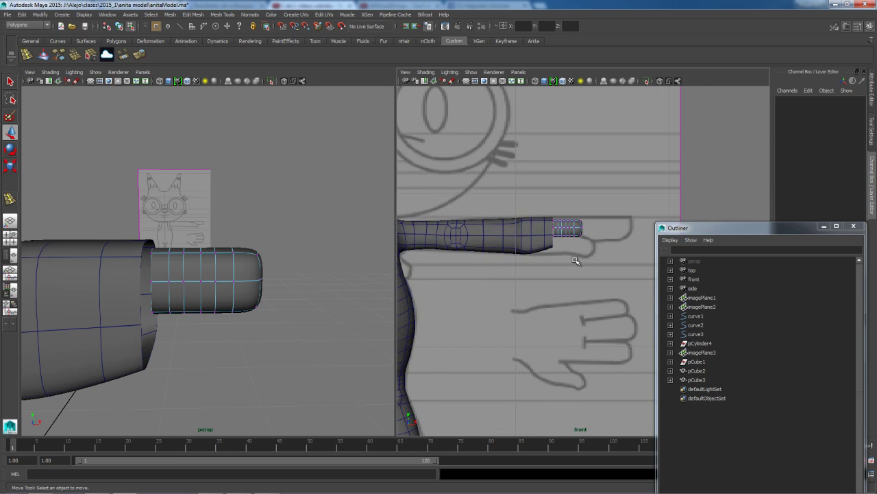
scroll(325, 271, "down", 6)
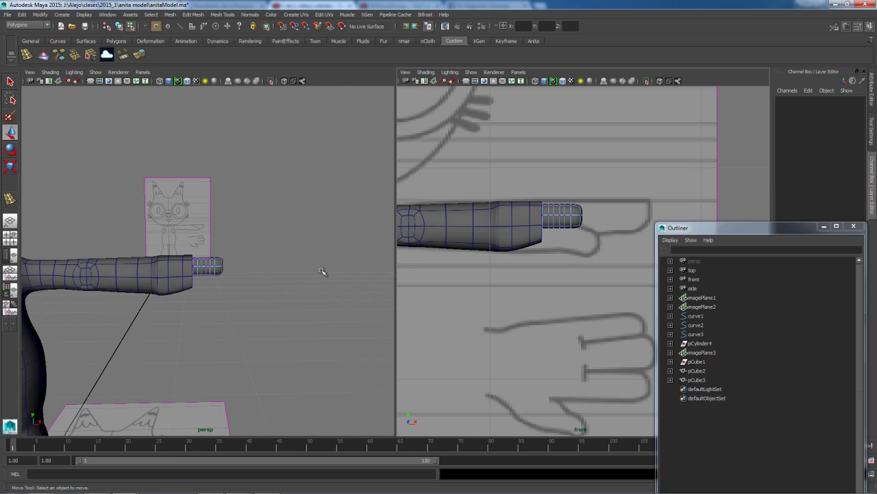
scroll(591, 218, "up", 4)
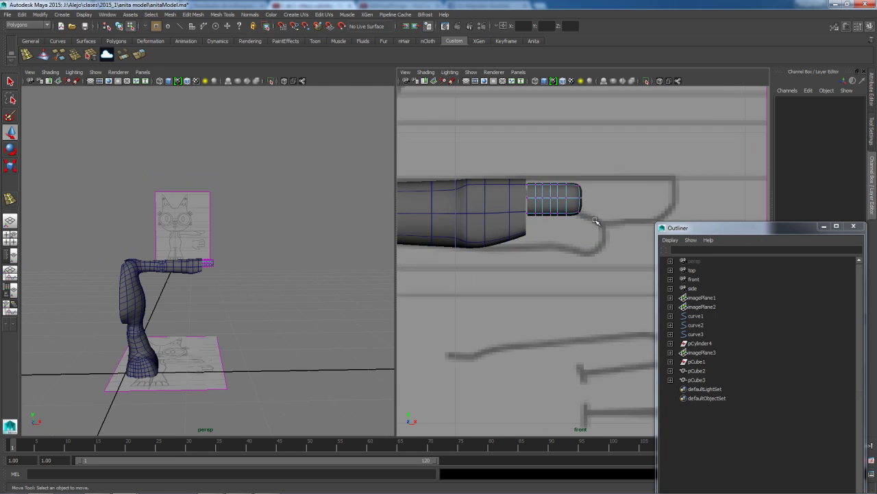
Move the whole finger outward and up to the reference's upper hand line, and stretch its tip vertices to the drawn fingertip.
right_click_drag(561, 183, 569, 167)
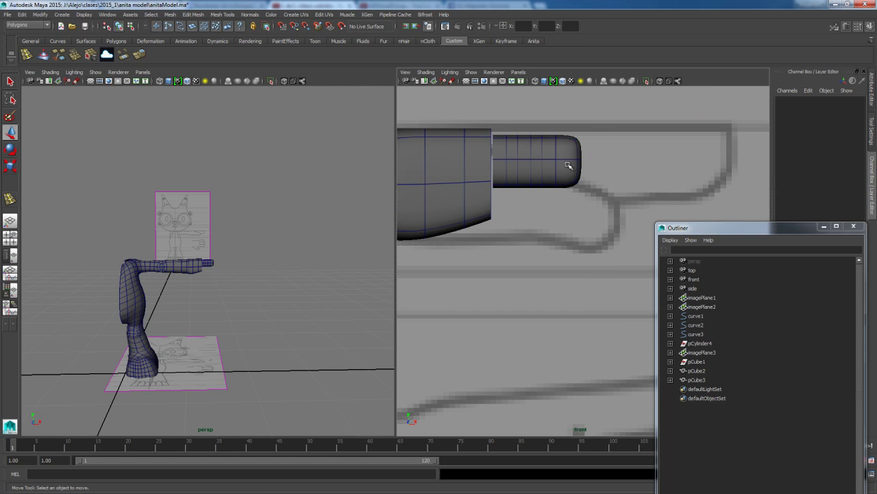
left_click_drag(592, 131, 631, 122)
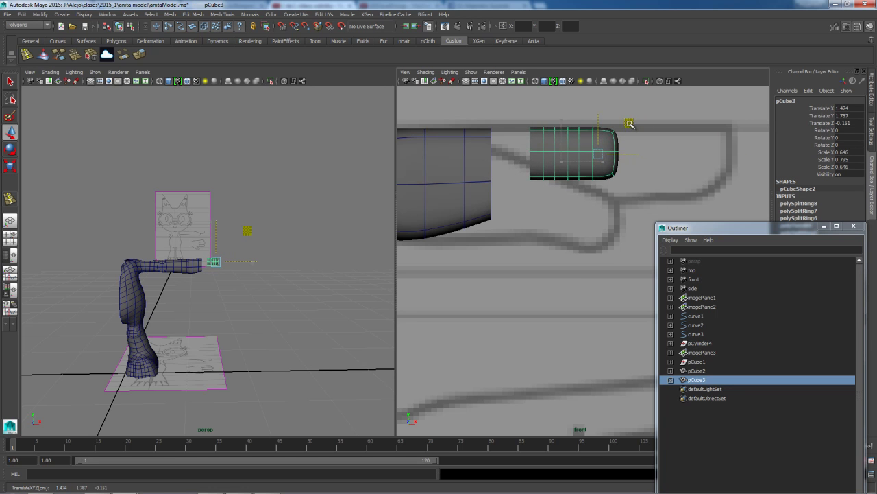
right_click_drag(615, 142, 594, 143)
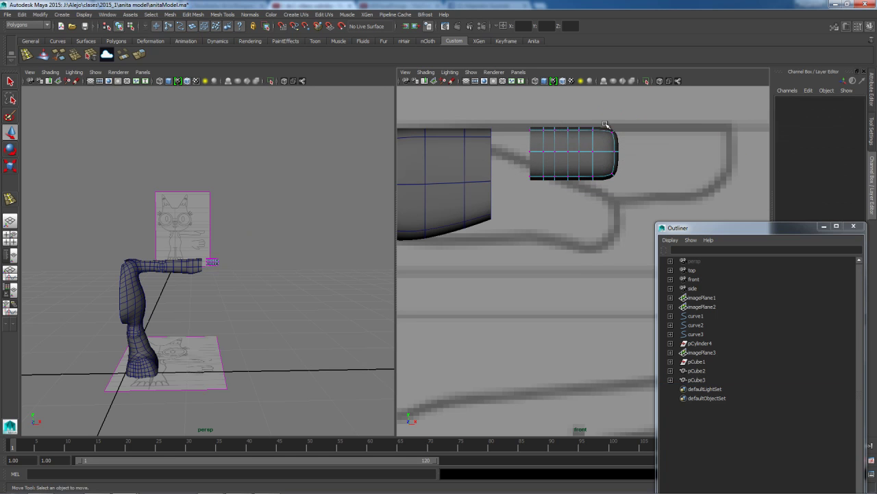
left_click_drag(638, 194, 606, 120)
left_click_drag(624, 151, 725, 210)
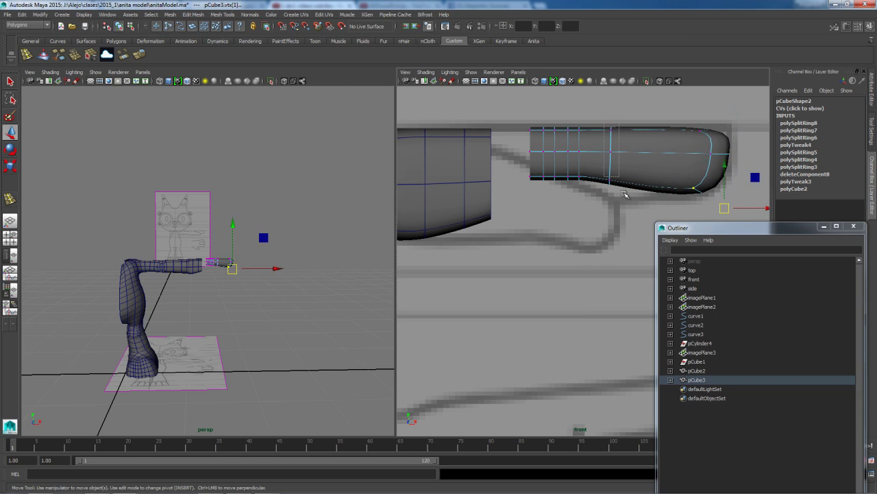
Move the finger's two outermost crosswise vertex rows toward the stretched tip and lower their underside vertices to the drawn outline.
left_click_drag(606, 125, 634, 219)
left_click_drag(622, 132, 700, 127)
left_click_drag(646, 175, 680, 195)
left_click_drag(697, 150, 688, 167)
left_click_drag(582, 124, 606, 212)
left_click_drag(612, 124, 652, 122)
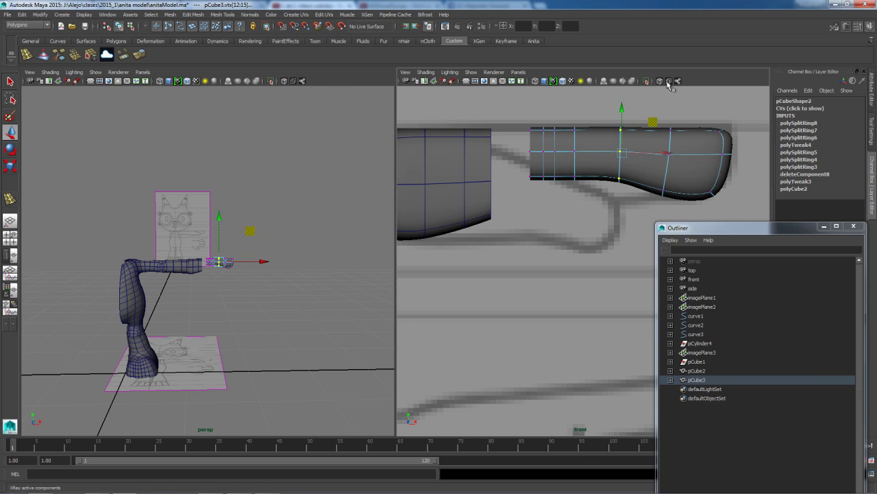
left_click_drag(612, 171, 642, 205)
left_click_drag(624, 135, 623, 163)
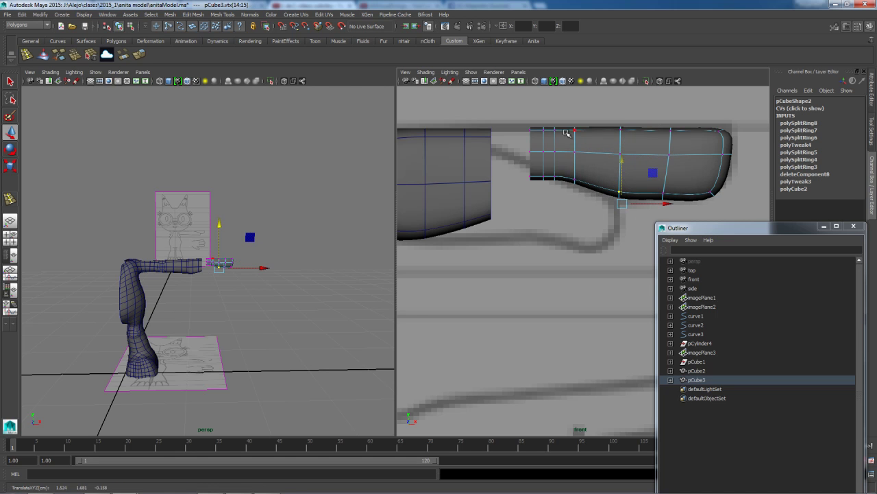
Move the finger's base vertices back to the palm opening, aligning the underside, top and mid-height rows with the rest of the finger.
left_click_drag(522, 141, 585, 191)
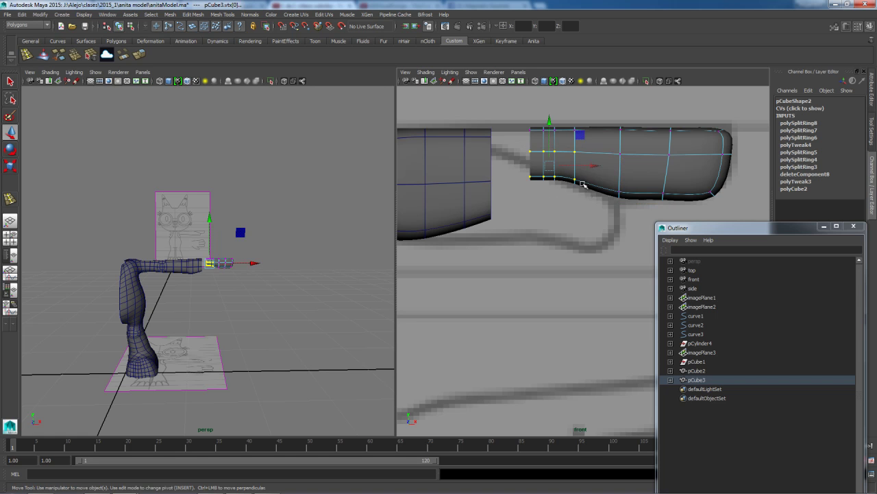
left_click_drag(578, 137, 547, 149)
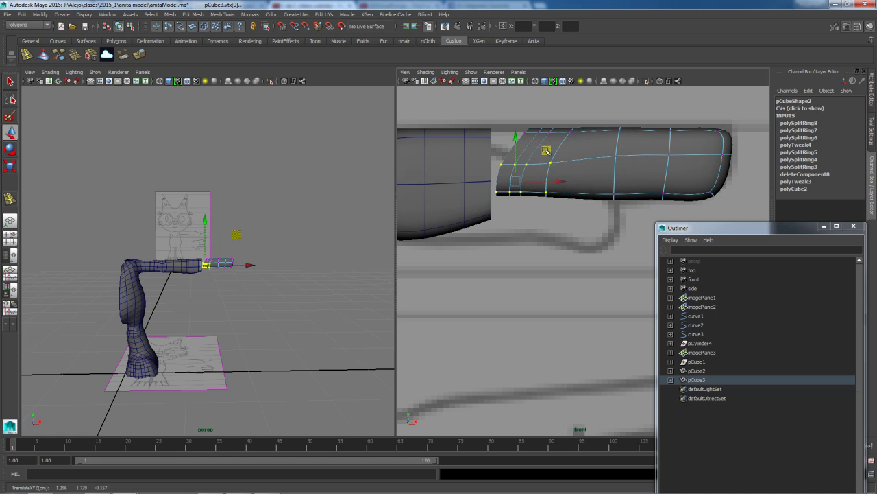
left_click_drag(508, 122, 564, 128)
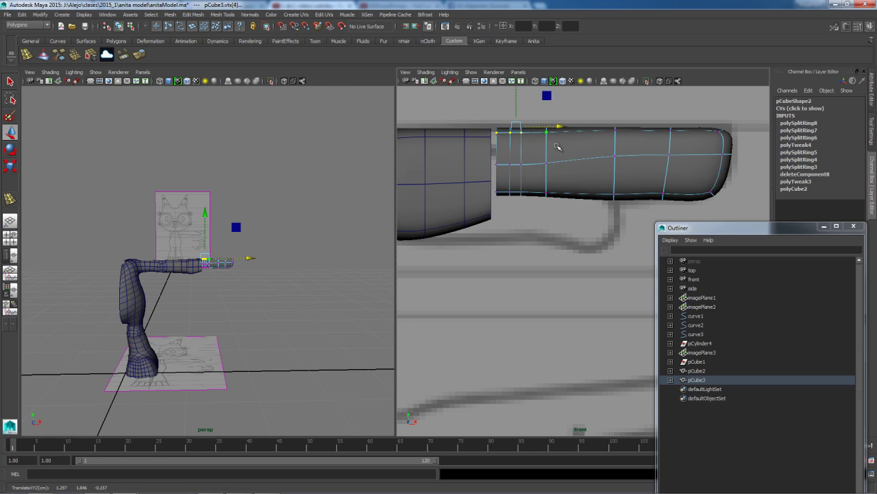
left_click_drag(538, 172, 505, 152)
left_click_drag(515, 122, 516, 111)
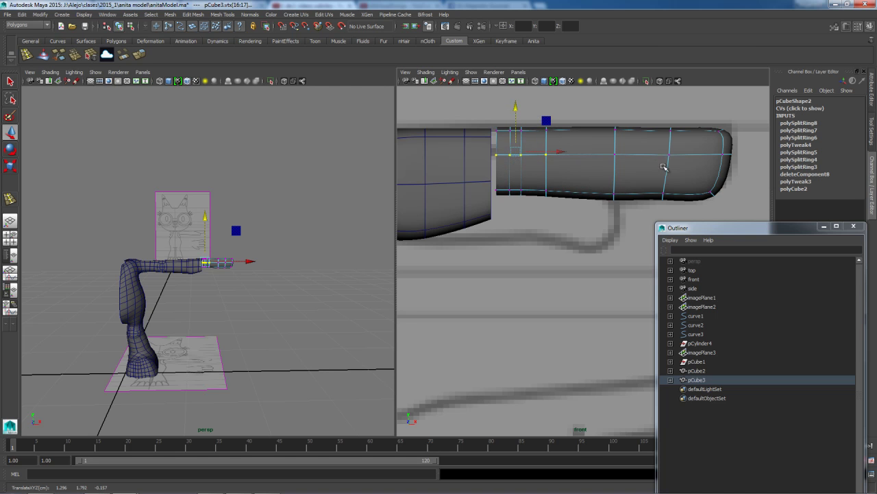
Move the finger's outermost crosswise vertex row back toward the base and nudge the upper fingertip vertices outward to the drawn tip.
left_click_drag(657, 122, 682, 209)
left_click_drag(695, 134, 671, 133)
left_click(725, 133)
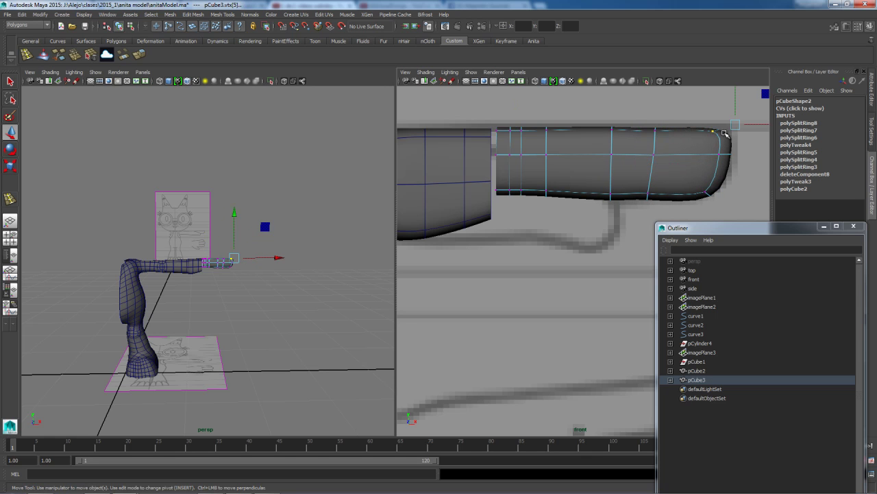
left_click_drag(736, 124, 742, 123)
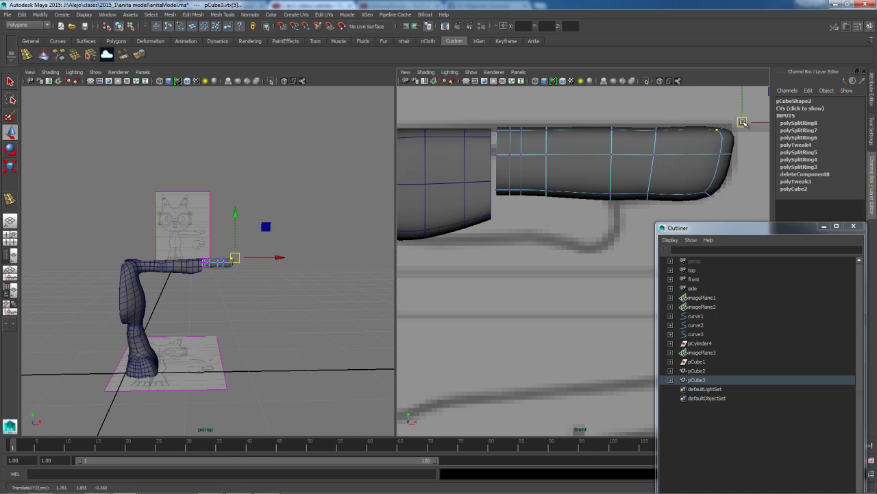
Shift the finger's two outermost crosswise vertex rows toward the tip and lower the outer row's underside vertices slightly to the drawn outline.
left_click_drag(635, 124, 668, 216)
left_click_drag(671, 134, 683, 135)
left_click_drag(598, 124, 630, 220)
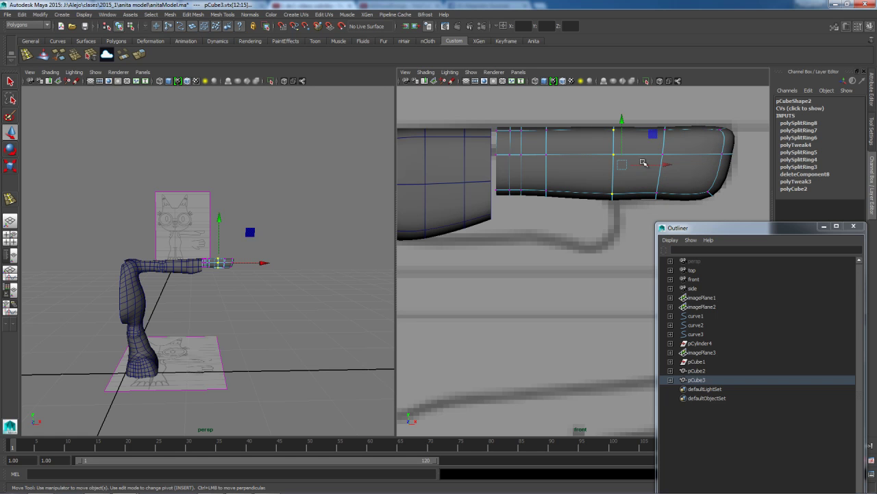
mouse_move(656, 164)
left_mouse_down()
mouse_move(681, 167)
mouse_move(641, 162)
left_mouse_up()
left_click_drag(648, 181, 679, 218)
left_click_drag(677, 170, 674, 175)
Spread the three crosswise vertex rows near the finger's base outward, grouping them around the two joints.
left_click_drag(543, 121, 579, 193)
left_click_drag(581, 162, 658, 171)
left_click_drag(521, 125, 553, 222)
left_click_drag(570, 160, 615, 163)
left_click_drag(512, 121, 528, 203)
left_click_drag(551, 162, 569, 164)
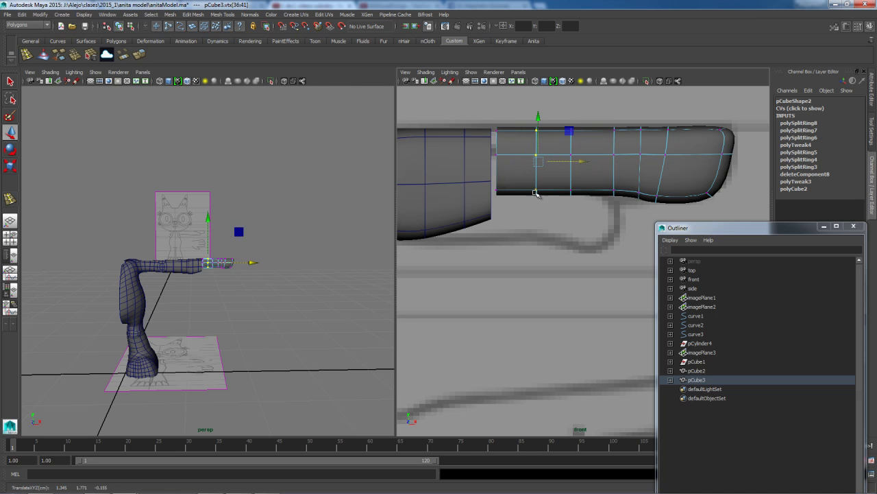
Reshape the finger's underside in the front view by lowering the base vertices and nudging the inner rows' underside vertices into a shallow crease.
left_click_drag(492, 183, 514, 209)
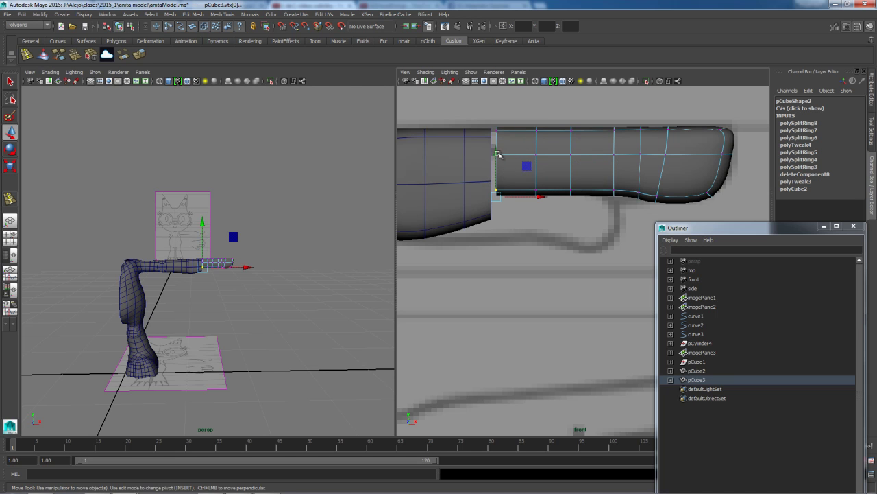
left_click_drag(526, 167, 531, 191)
key("ctrl+z")
left_click_drag(523, 223, 581, 172)
left_click_drag(624, 207, 641, 173)
left_click_drag(559, 182, 588, 202)
left_click_drag(601, 165, 609, 165)
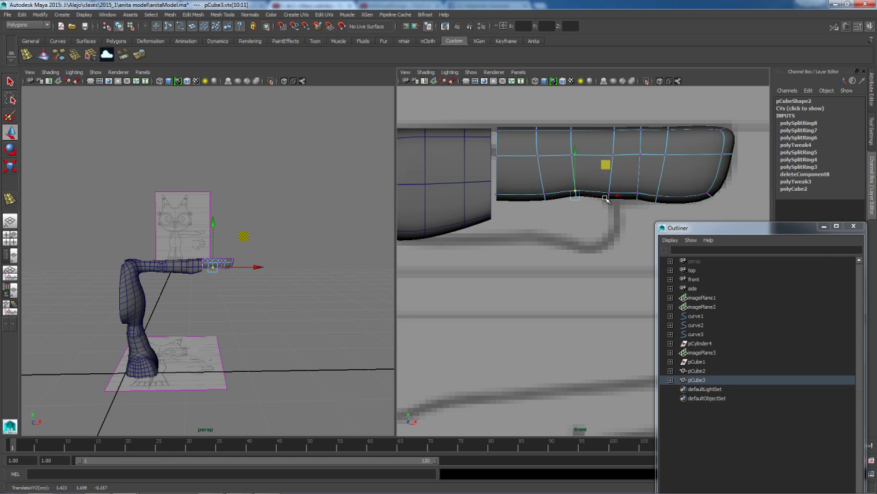
left_click(630, 225)
Select the arm and palm mesh in the front view and move its open-edge vertices outward to the finger's base.
left_click_drag(314, 243, 297, 260, "alt")
scroll(516, 206, "down", 10)
scroll(511, 205, "up", 5)
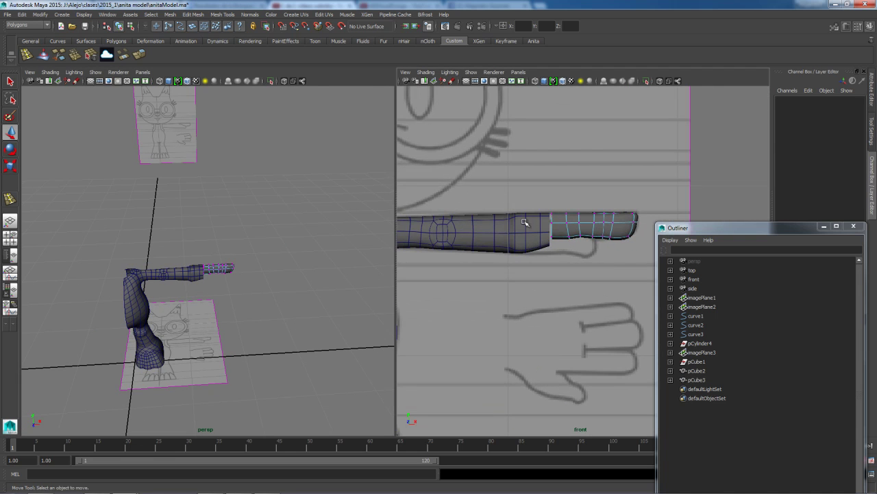
left_click(544, 231)
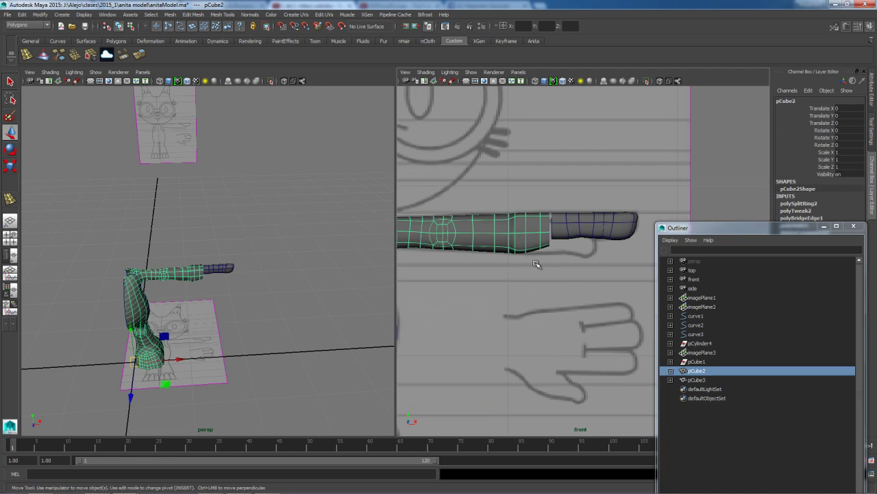
scroll(533, 268, "up", 3)
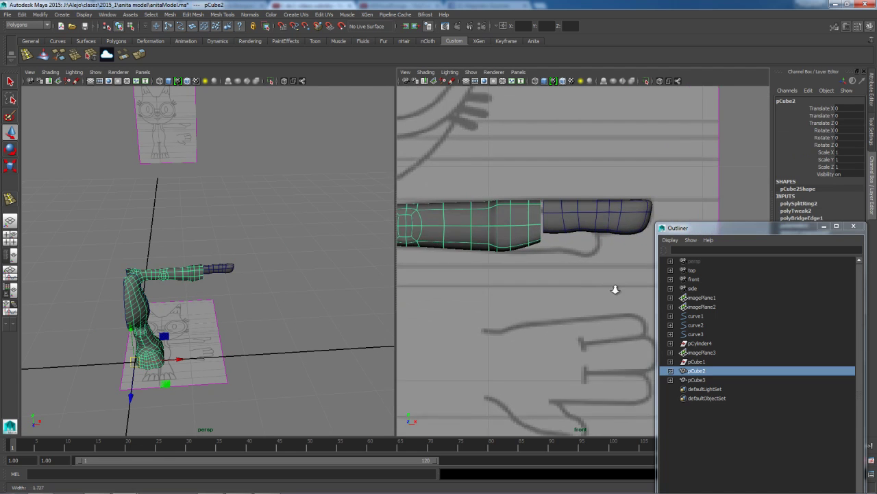
right_click(530, 241)
right_click_drag(530, 241, 491, 240)
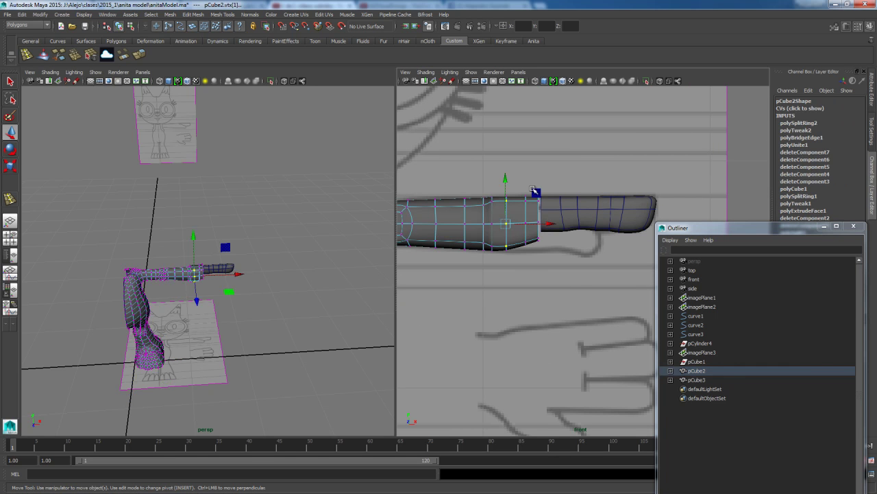
middle_click_drag(547, 240, 581, 218)
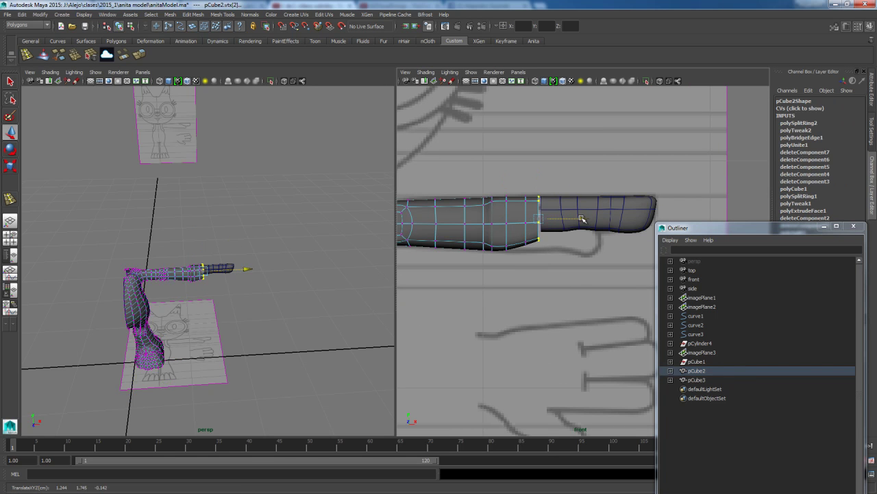
key("F8")
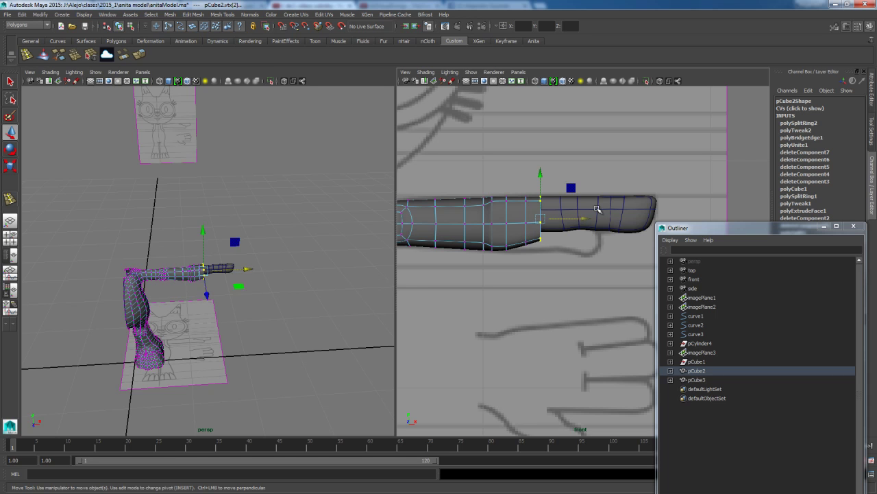
Move the finger's base vertices slightly outward, extend the palm's open edge to meet them, and reselect the finger.
left_click(584, 212)
right_click_drag(584, 212, 540, 203)
left_click_drag(529, 180, 587, 250)
middle_click_drag(552, 226, 561, 226)
left_click(536, 225)
right_click_drag(533, 222, 510, 219)
left_click_drag(547, 246, 534, 189)
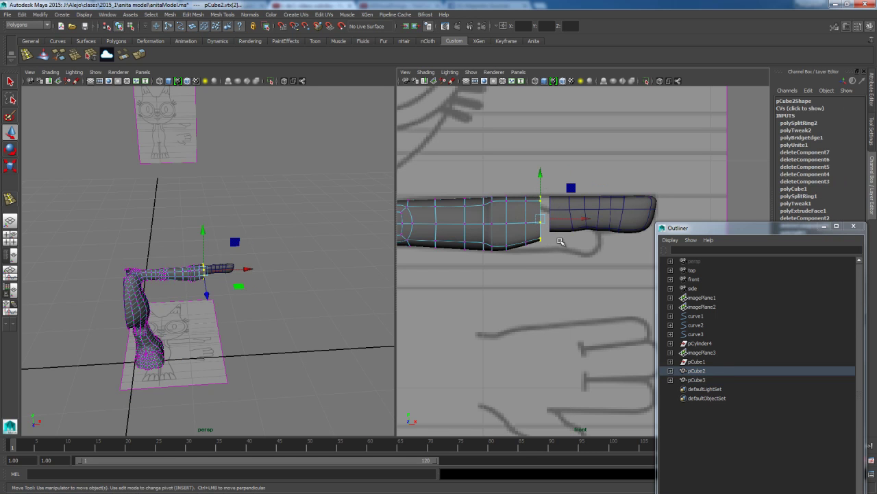
left_click(603, 181)
left_click(570, 217)
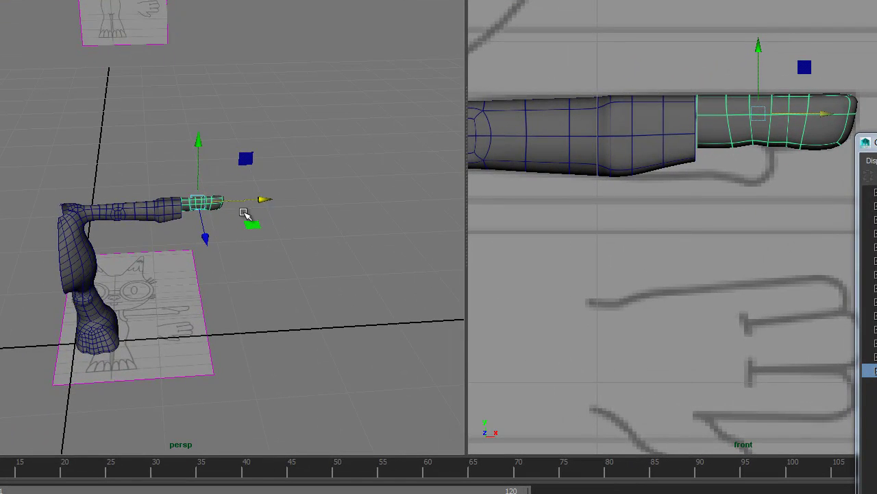
Widen the finger's mid-height vertex row by scaling it across the finger's width.
key("f")
left_click_drag(293, 226, 182, 212, "alt")
right_click_drag(183, 197, 137, 193)
left_click_drag(137, 193, 99, 156, "alt")
left_click_drag(237, 186, 237, 187)
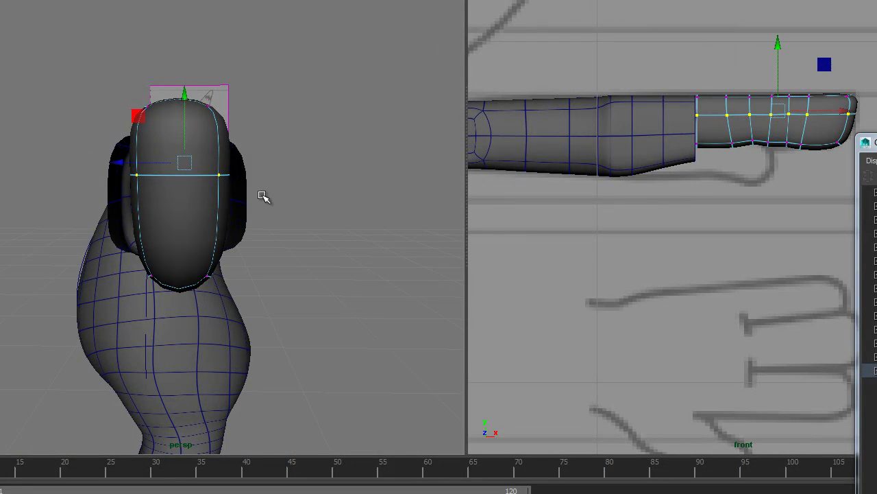
key("r")
left_click_drag(122, 165, 130, 284)
Scale the underside vertices near the fingertip crosswise to refine the finger's rounded cross-section.
left_click_drag(108, 243, 277, 325)
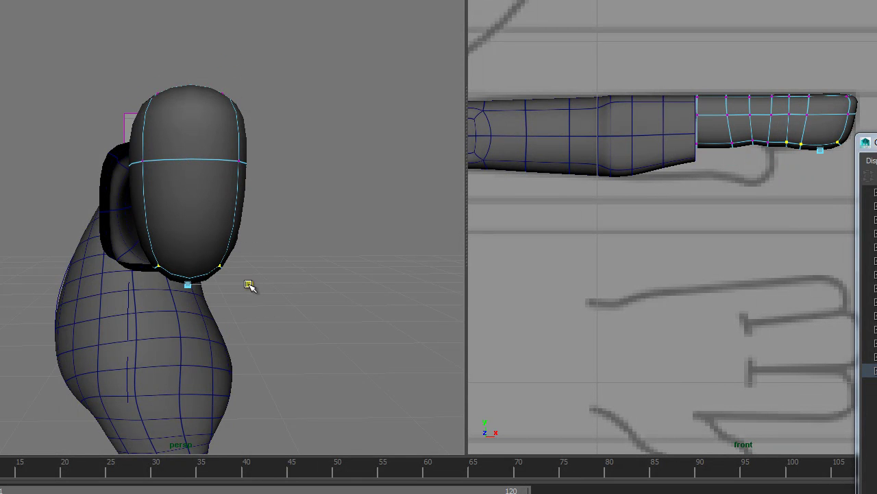
mouse_move(249, 288)
left_mouse_down("alt")
mouse_move(234, 236)
mouse_move(112, 66)
left_mouse_up("alt")
left_click_drag(281, 145, 282, 147)
left_click_drag(122, 113, 101, 113)
Try to extrude two adjoining faces on the finger's underside near the outer joint.
left_click_drag(229, 248, 241, 198, "alt")
right_click_drag(239, 198, 244, 207)
left_click(184, 190)
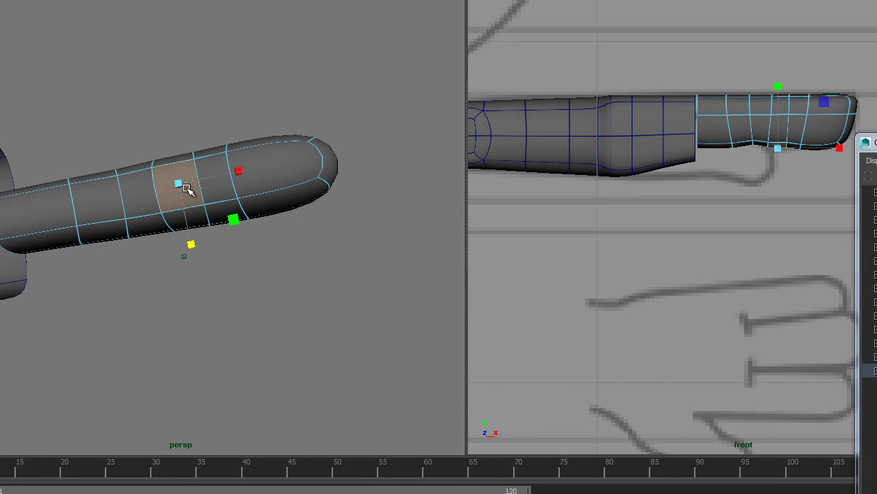
left_click(214, 191, "shift")
left_click(133, 46)
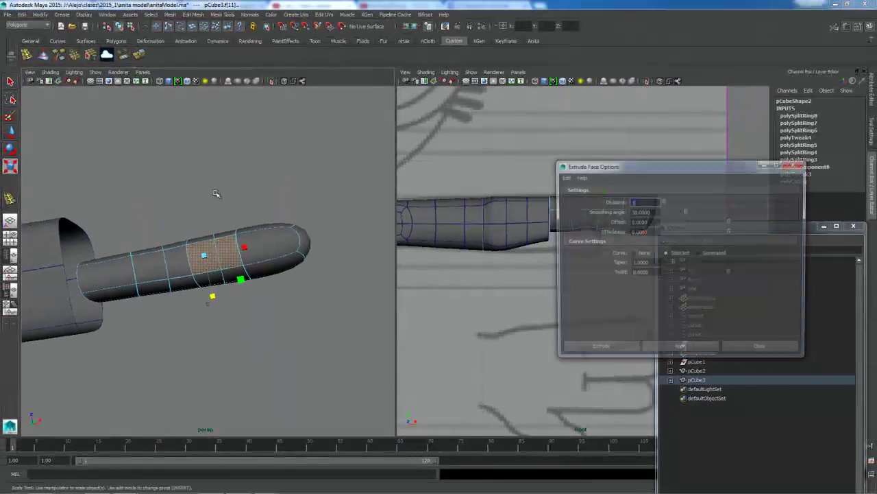
left_click(599, 349)
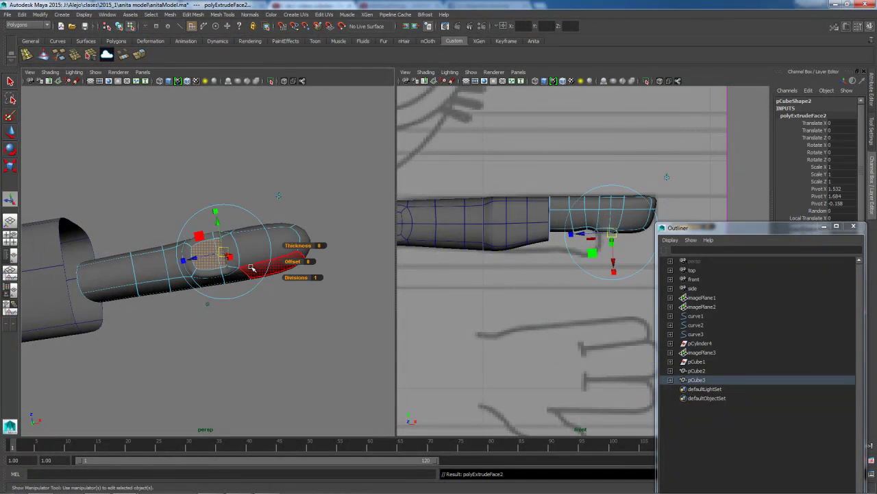
Try shrinking the extruded underside faces inward, then undo the underside extrusion.
left_click(186, 258)
left_click_drag(221, 254, 199, 264)
left_click_drag(289, 264, 303, 325, "alt")
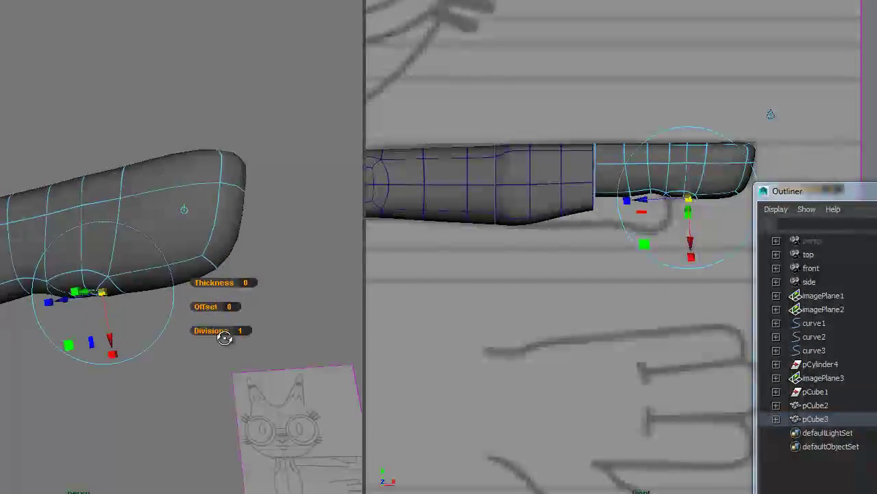
left_click_drag(225, 338, 194, 329, "alt")
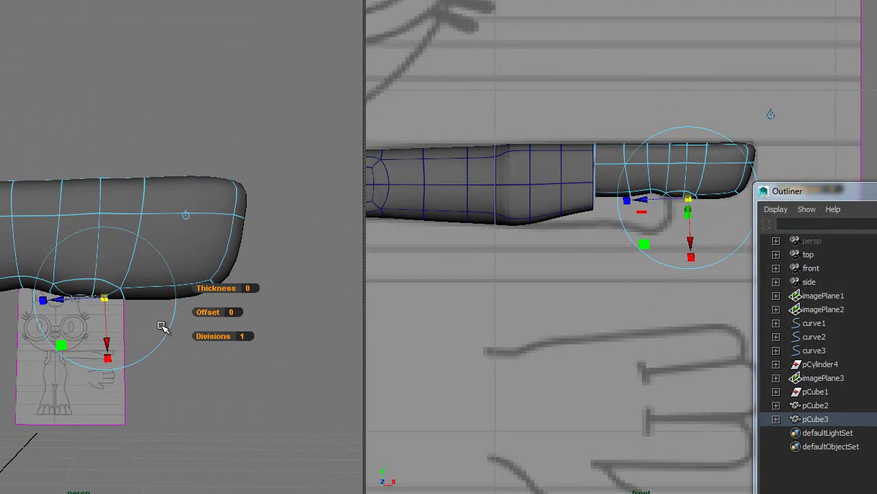
key("q")
left_click(205, 300)
left_click_drag(205, 301, 162, 363, "alt")
left_click_drag(38, 329, 4, 237, "alt")
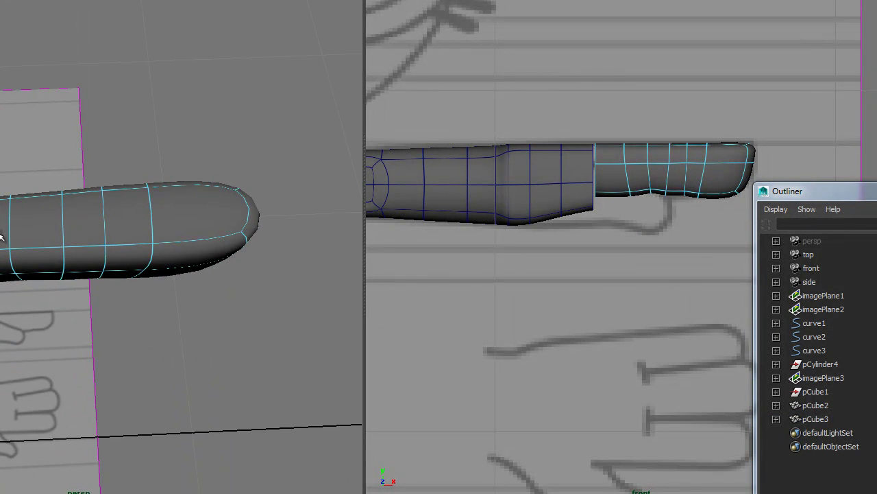
Extrude two adjoining faces on top of the finger at the joint nearest the palm, with 1 division.
left_click(23, 233)
right_click_drag(45, 225, 30, 251)
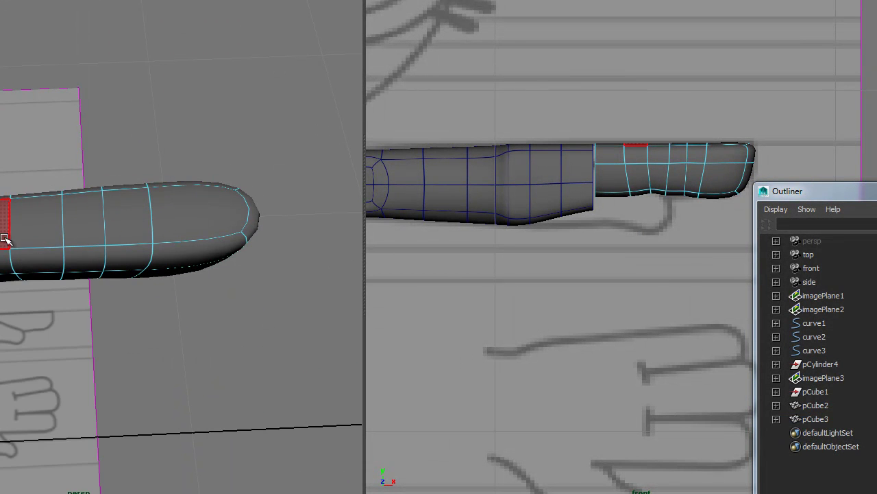
left_click(34, 234)
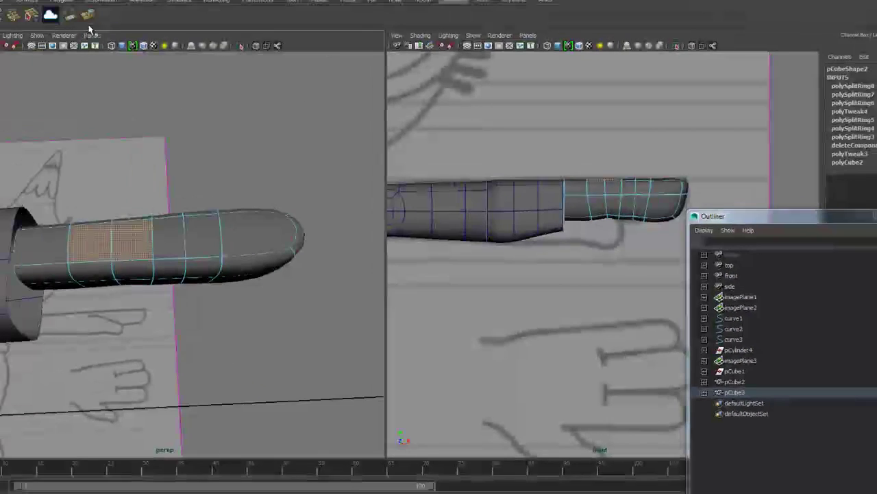
left_click(141, 56)
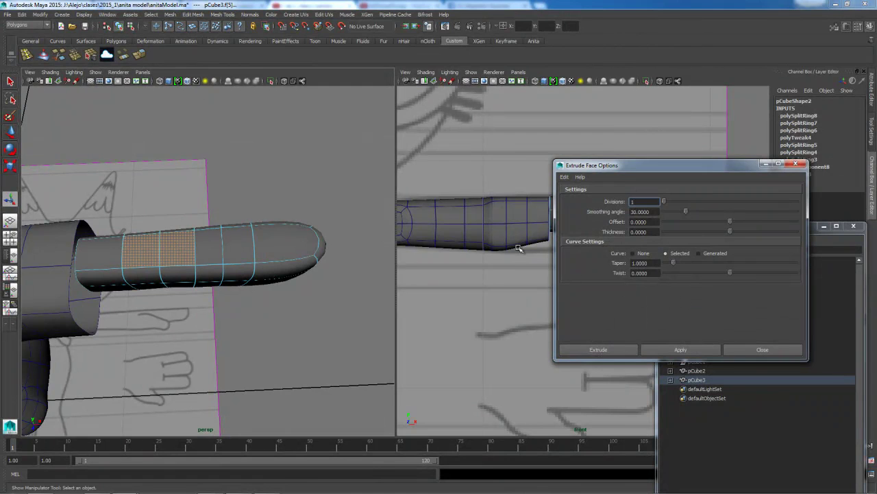
left_click(596, 350)
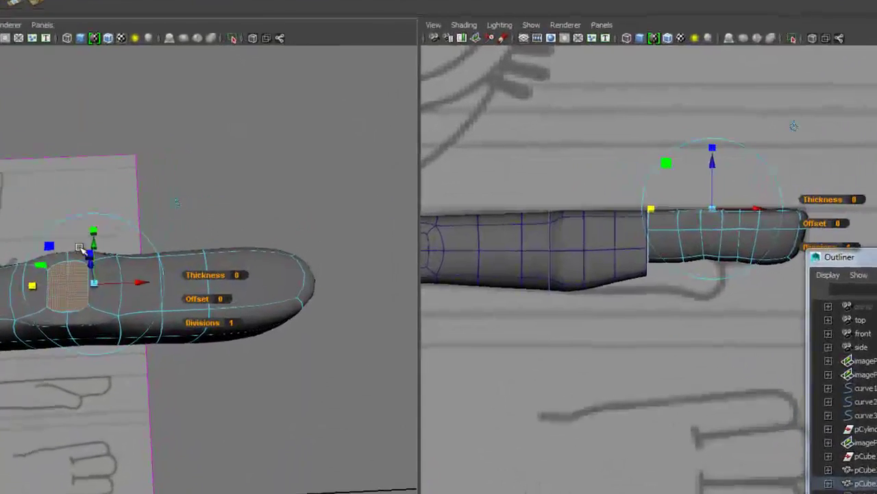
Shrink the extruded top faces inward and raise them slightly to form the finger's first knuckle.
left_click(173, 225)
left_click_drag(89, 279, 117, 288, "alt")
left_click(110, 225)
left_click_drag(96, 248, 111, 222, "alt")
left_click(103, 210)
left_click_drag(69, 192, 69, 180)
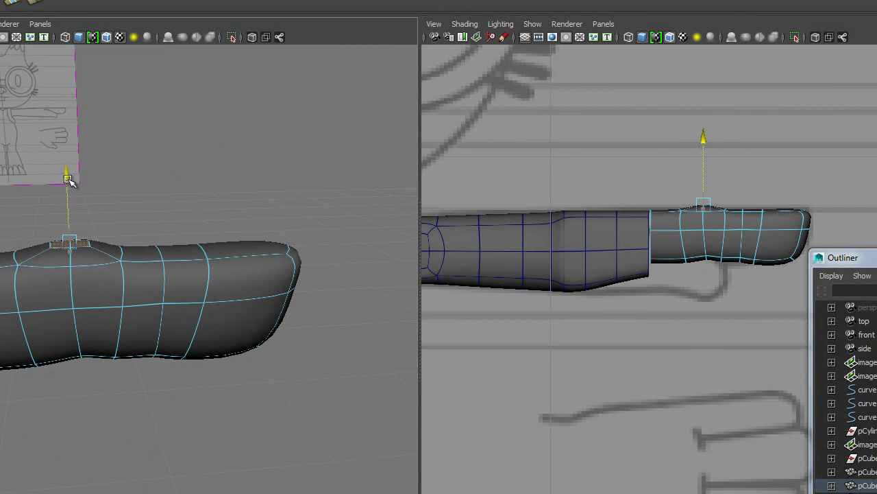
Extrude the two top faces at the finger's outer joint, shrink them inward and raise them slightly to form a second knuckle.
left_click(152, 252)
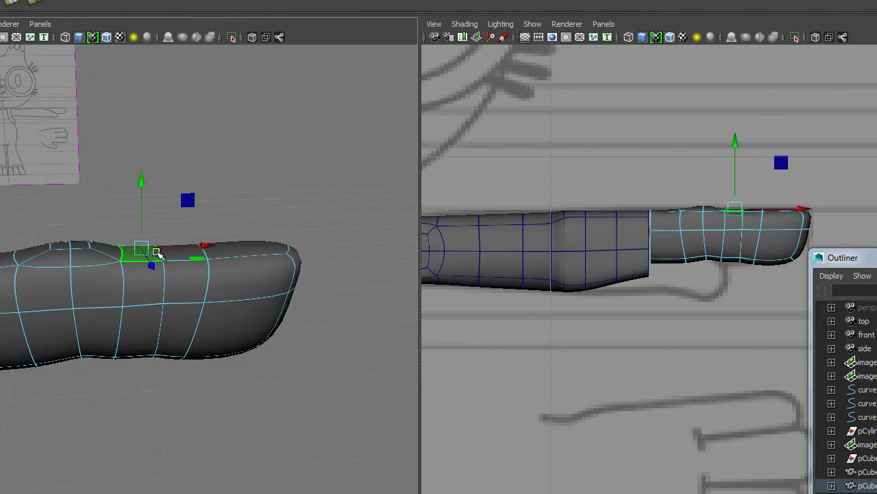
mouse_move(176, 251)
left_mouse_down("alt")
mouse_move(129, 287)
mouse_move(160, 249)
left_mouse_up("alt")
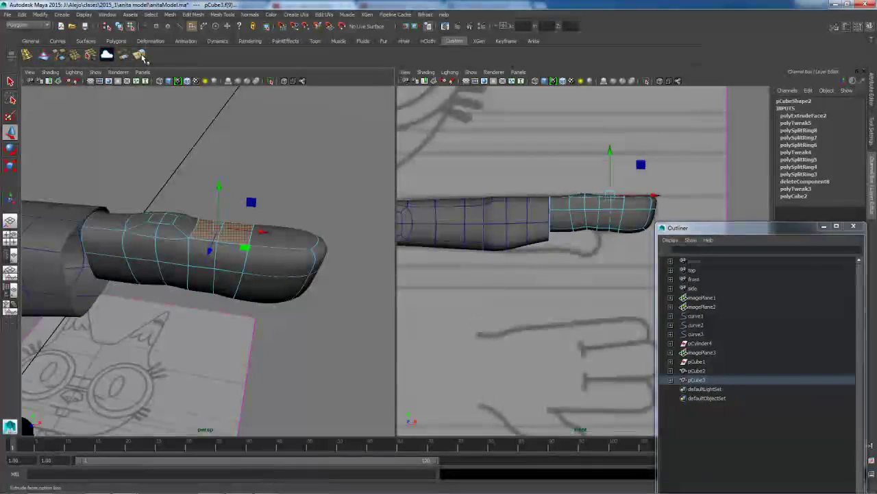
left_click(140, 55)
left_click(598, 350)
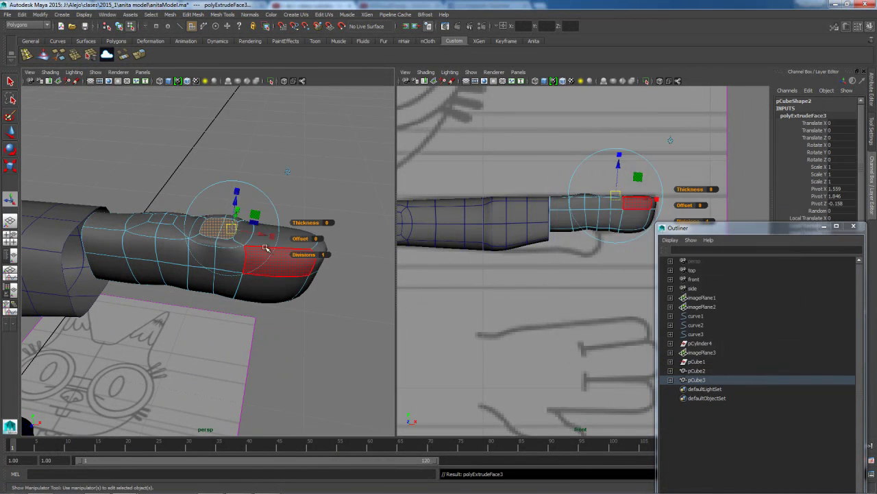
left_click_drag(272, 236, 236, 237)
left_click_drag(236, 236, 260, 222, "alt")
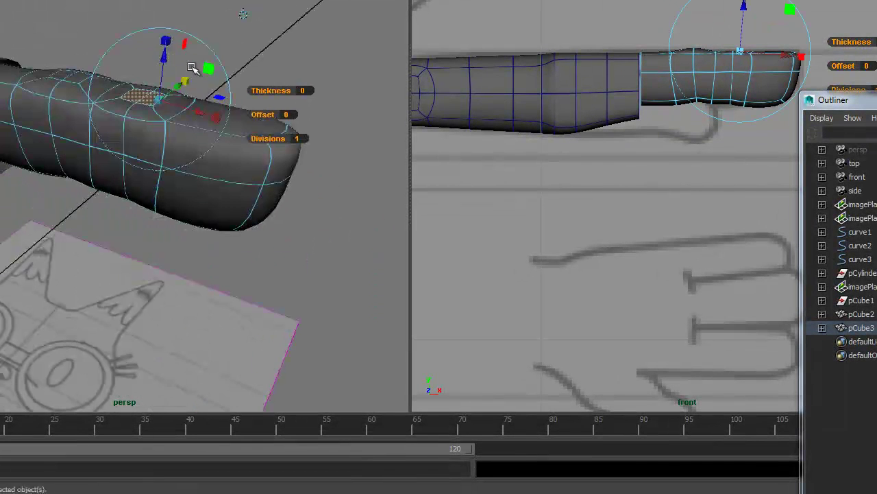
left_click_drag(163, 56, 216, 68)
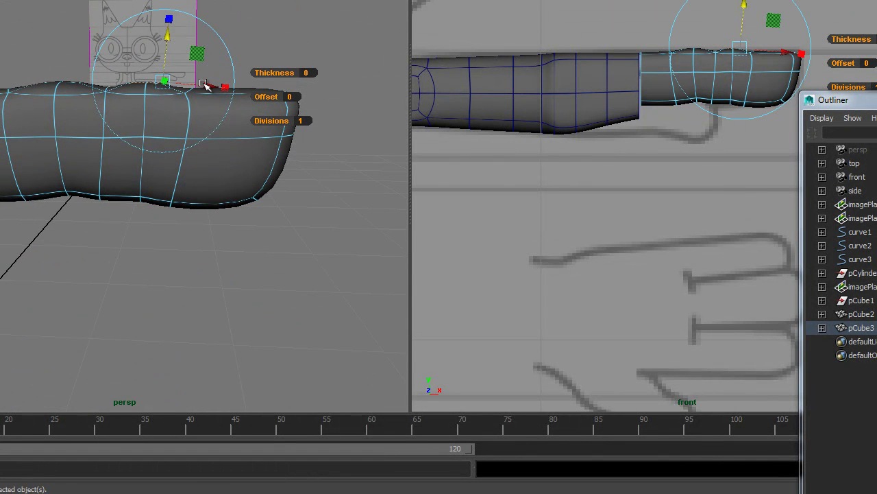
Widen the finger's rounded tip by scaling its two upper end vertices apart across the finger's width.
right_click_drag(204, 150, 254, 141)
left_click_drag(253, 215, 171, 191, "alt")
left_click_drag(293, 162, 235, 207, "alt")
right_click_drag(155, 167, 127, 164)
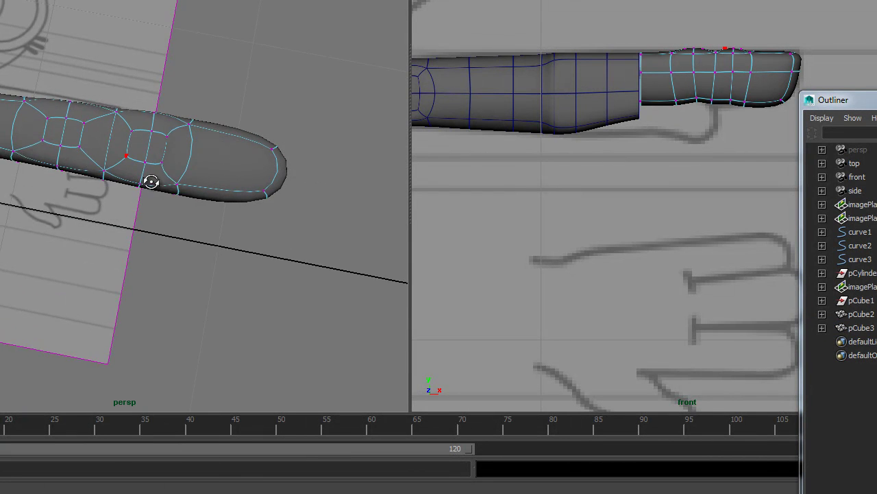
left_click_drag(147, 182, 170, 189, "alt")
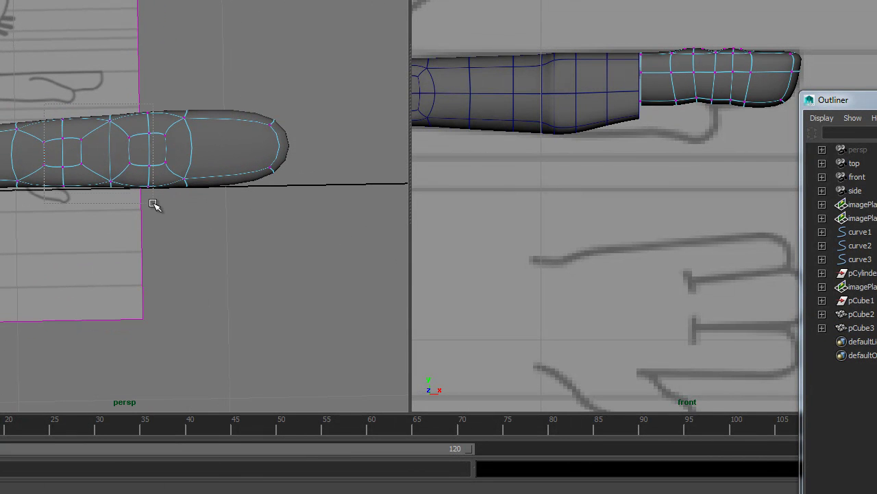
left_click_drag(100, 210, 102, 207)
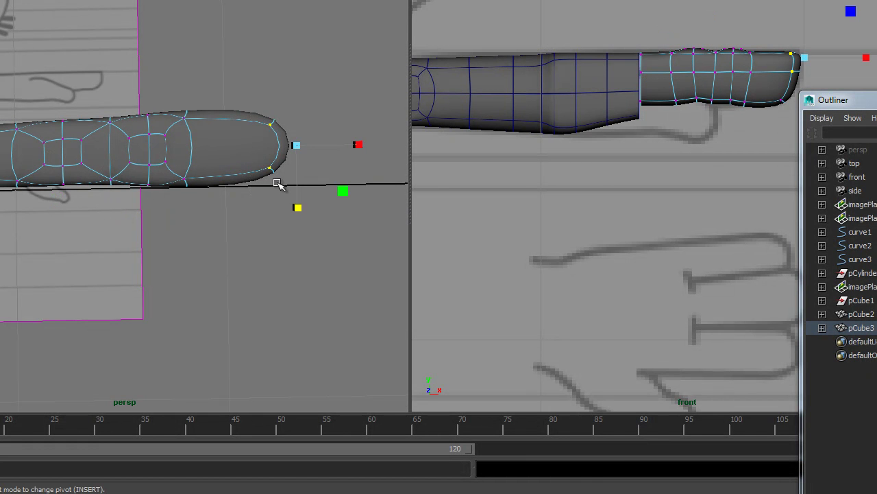
left_click_drag(300, 210, 298, 235)
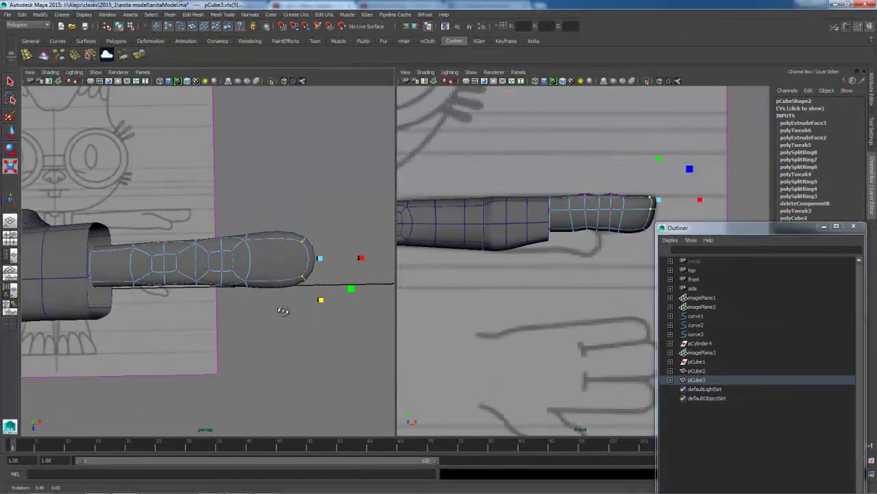
Return the finger to object mode, select it as a whole and save the scene, continuing past the student version notice.
left_click_drag(241, 219, 150, 194, "alt")
left_click_drag(224, 290, 275, 303, "alt")
right_click_drag(276, 268, 312, 259)
left_click(280, 265)
scroll(270, 273, "down", 3)
left_click_drag(269, 273, 78, 155, "alt")
key("ctrl+s")
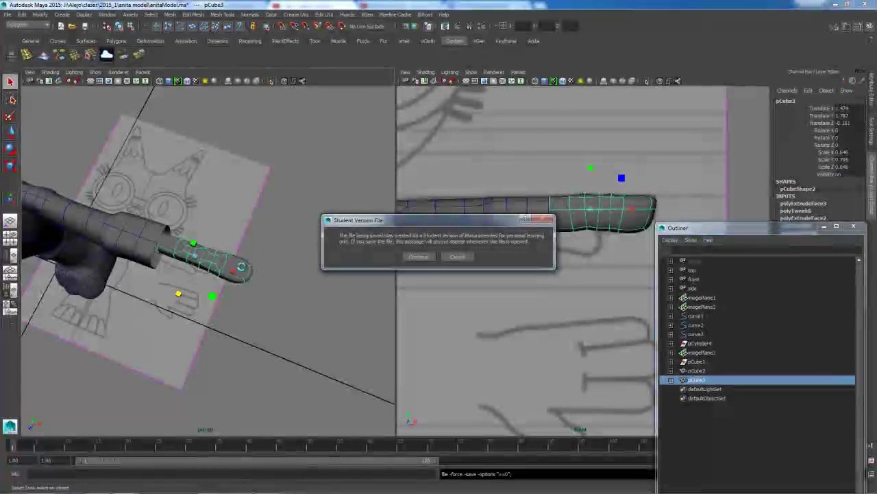
left_click(418, 257)
Duplicate the finger, place the copy beside the original in front of the palm and shorten it slightly.
left_click_drag(383, 286, 271, 296, "alt")
scroll(552, 317, "down", 8)
scroll(552, 317, "up", 1)
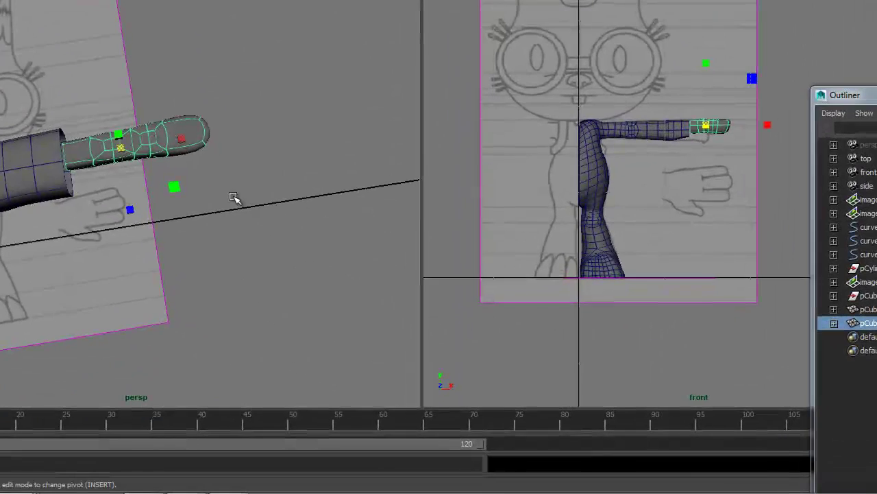
key("ctrl+d")
left_click_drag(135, 185, 134, 245)
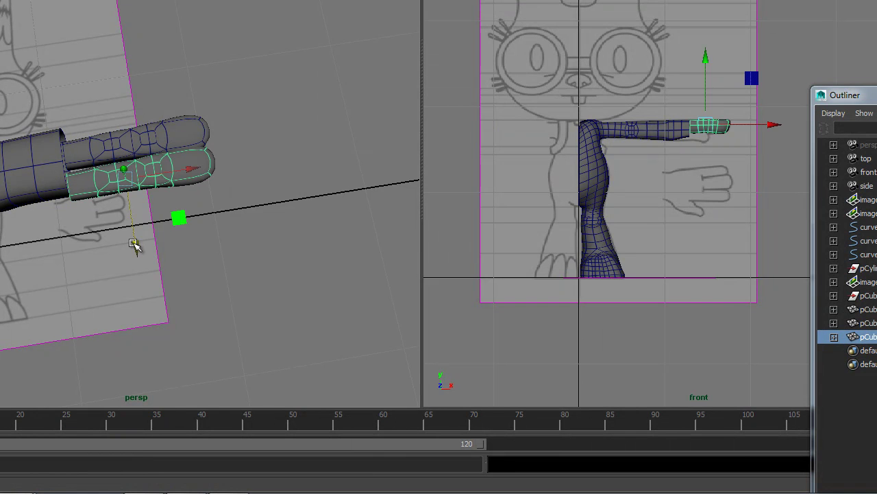
key("ctrl+o")
key("Escape")
key("Insert")
left_click_drag(130, 185, 113, 187)
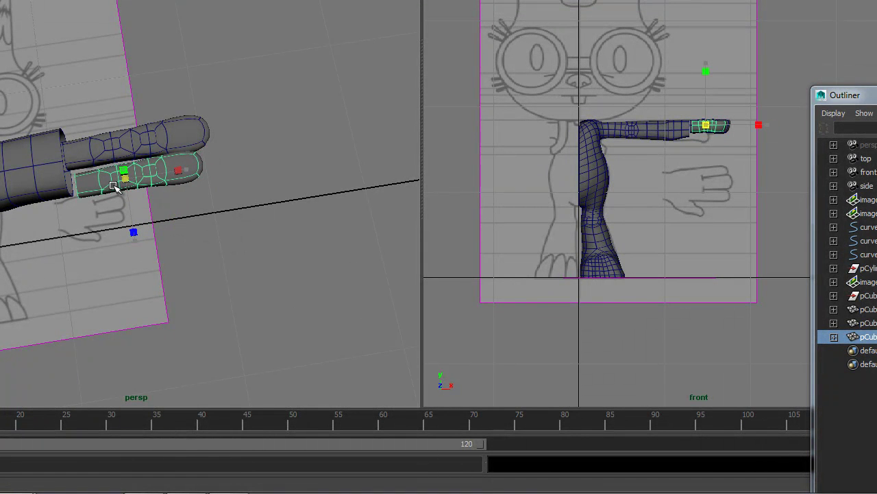
key("Insert")
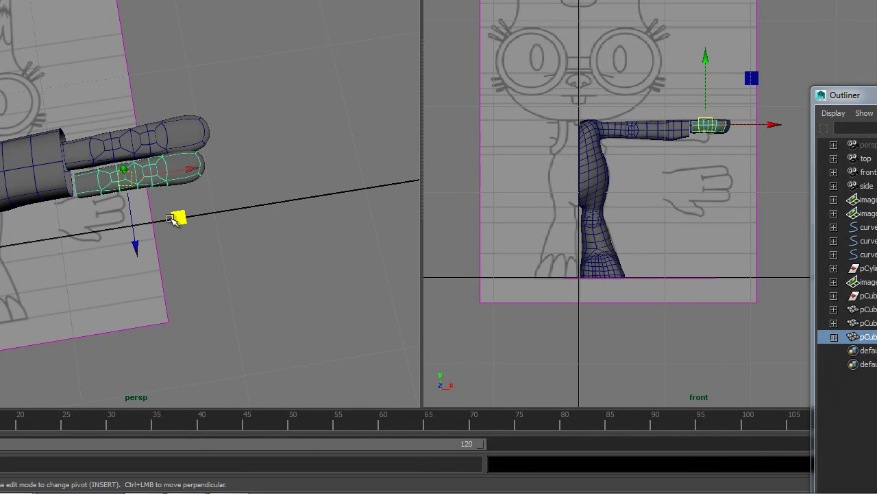
Rotate the copied finger slightly about the vertical axis and move its base in toward the palm.
key("e")
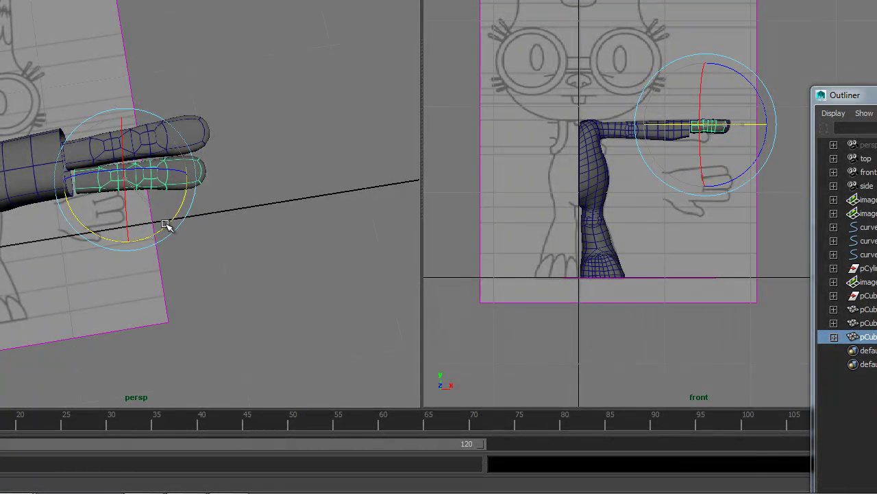
right_click_drag(172, 223, 330, 290, "alt")
left_click_drag(202, 288, 201, 289)
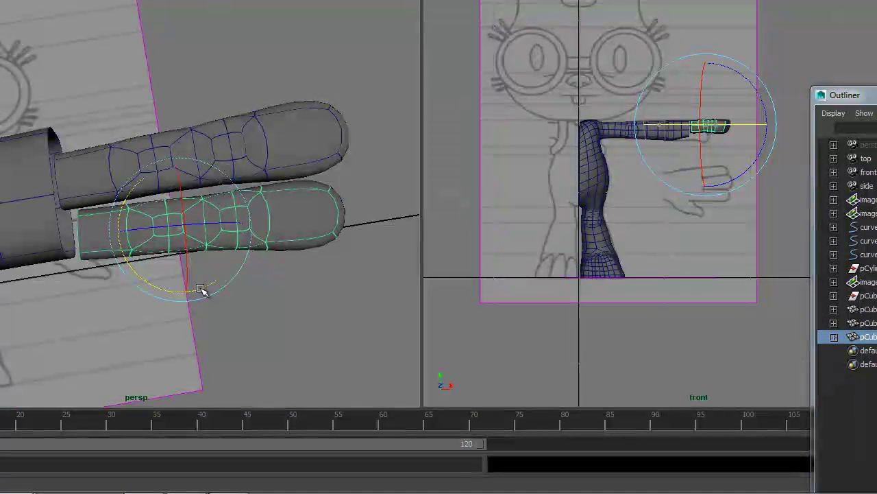
key("w")
left_click_drag(235, 221, 145, 233)
Duplicate the finger again, place the copy on the opposite side of the middle finger and scale it down.
key("ctrl+d")
left_click_drag(43, 270, 146, 203)
key("e")
key("r")
left_click_drag(172, 157, 125, 212, "alt")
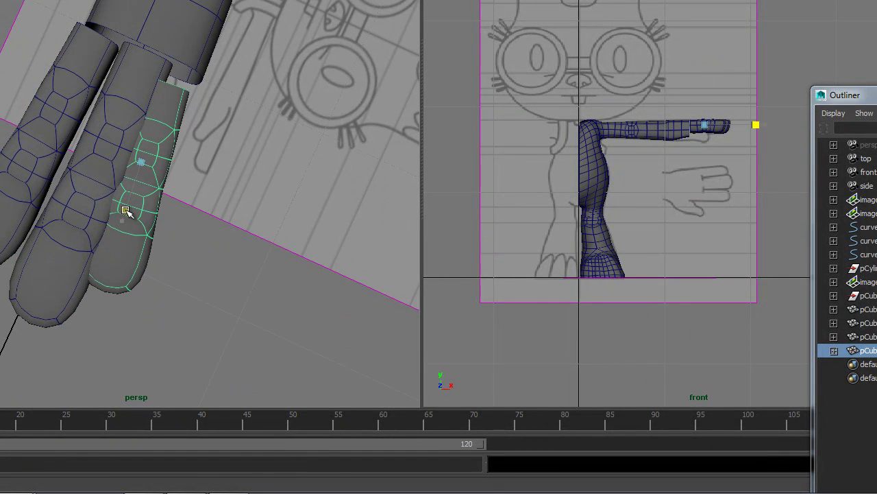
left_click_drag(140, 164, 123, 199, "alt")
key("w")
key("r")
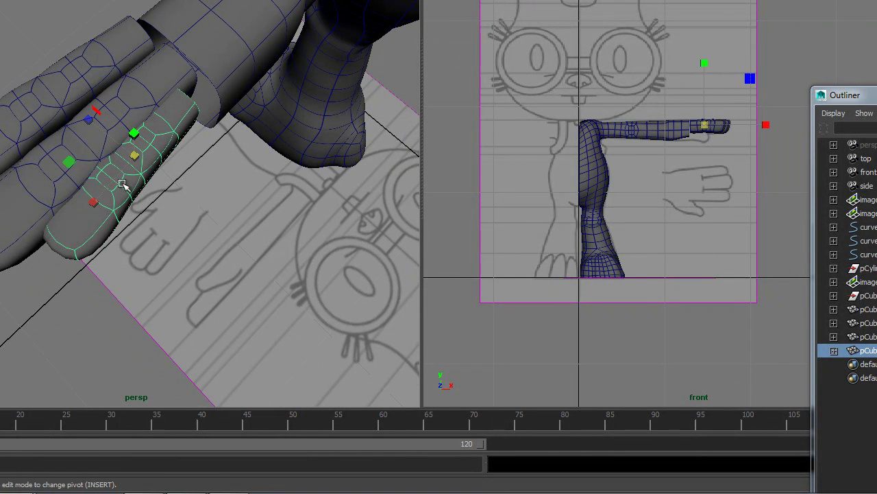
left_click_drag(141, 157, 98, 190, "alt")
Shift the smallest finger away from the middle finger and in toward the palm, and lengthen it slightly.
key("w")
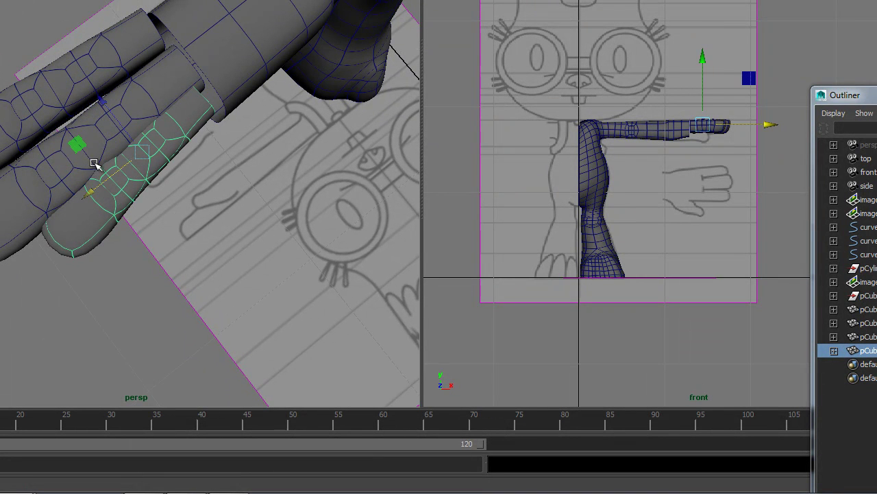
left_click_drag(100, 100, 107, 109)
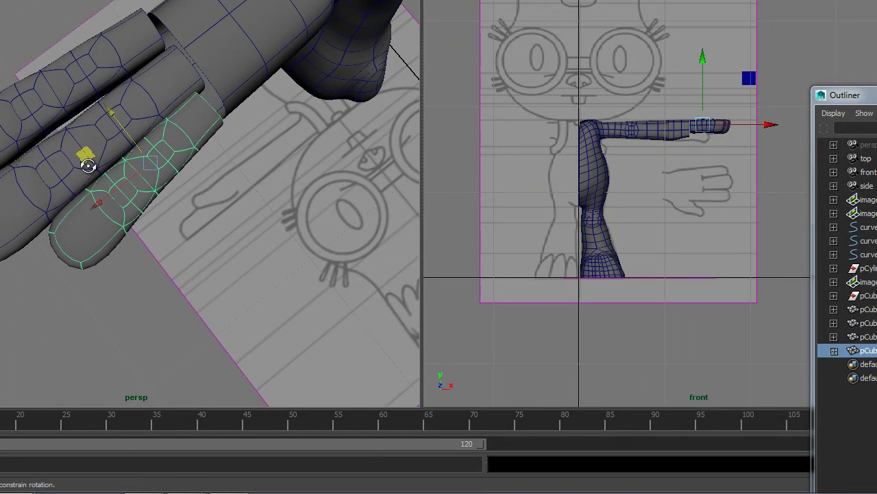
left_click_drag(88, 166, 111, 143, "alt")
left_click(84, 175)
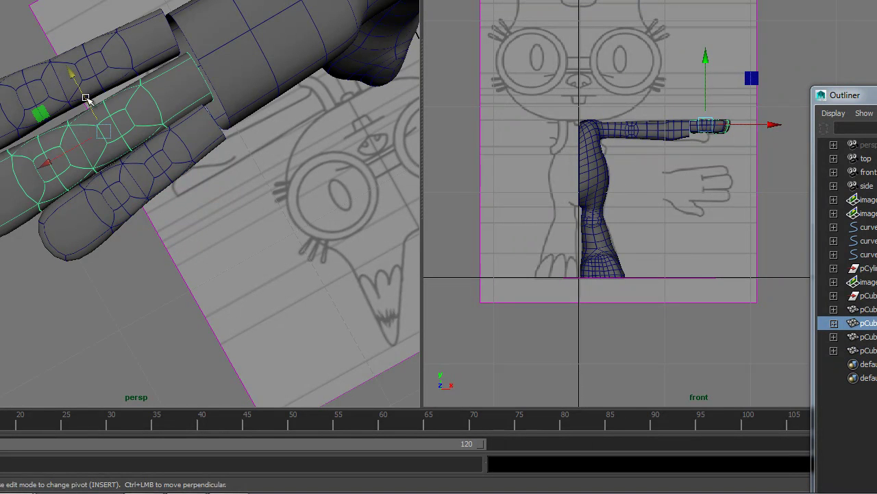
left_click_drag(87, 104, 83, 96)
left_click(145, 171)
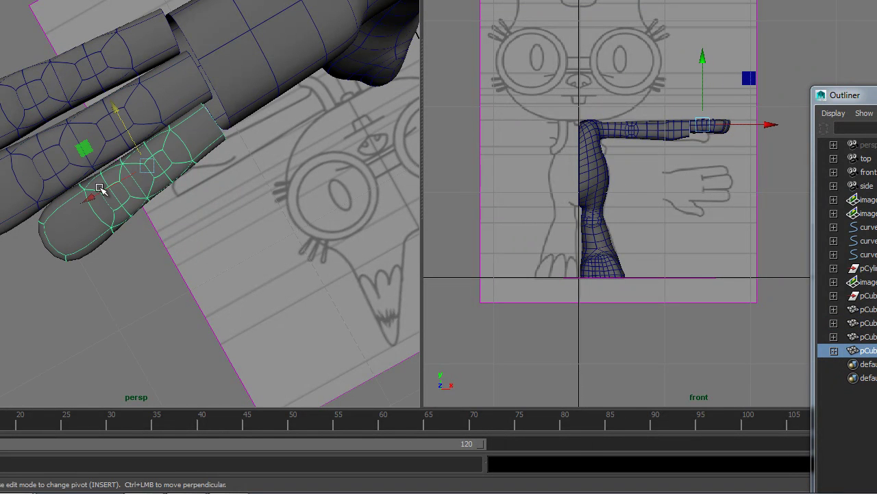
left_click_drag(101, 187, 106, 192)
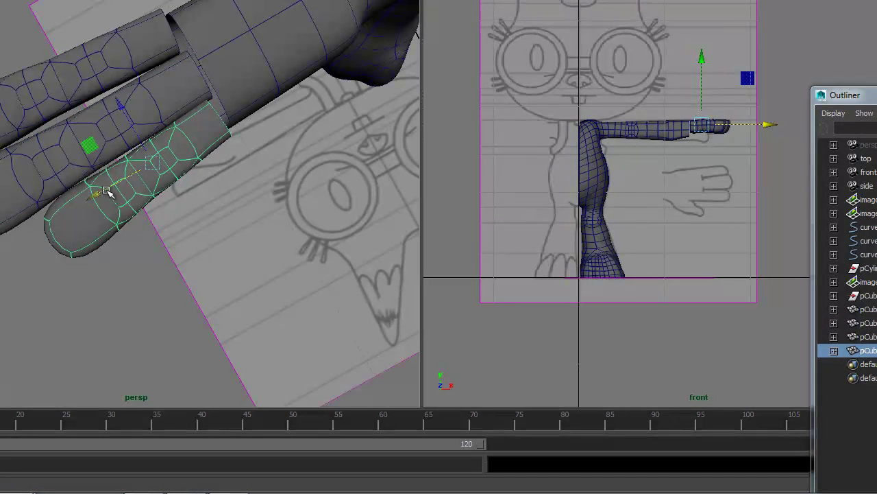
left_click_drag(105, 198, 98, 202)
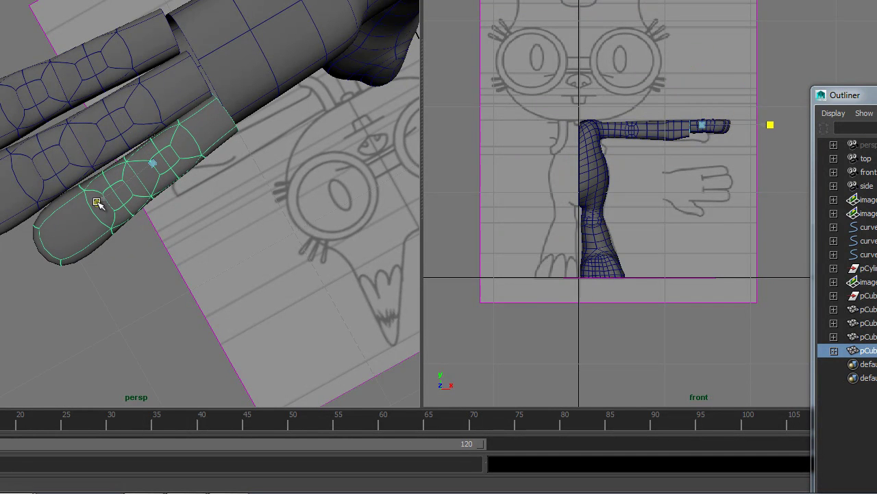
left_click_drag(89, 146, 342, 254)
Combine the three fingers and the body mesh with its arm and palm into one polygon object.
left_click(62, 137)
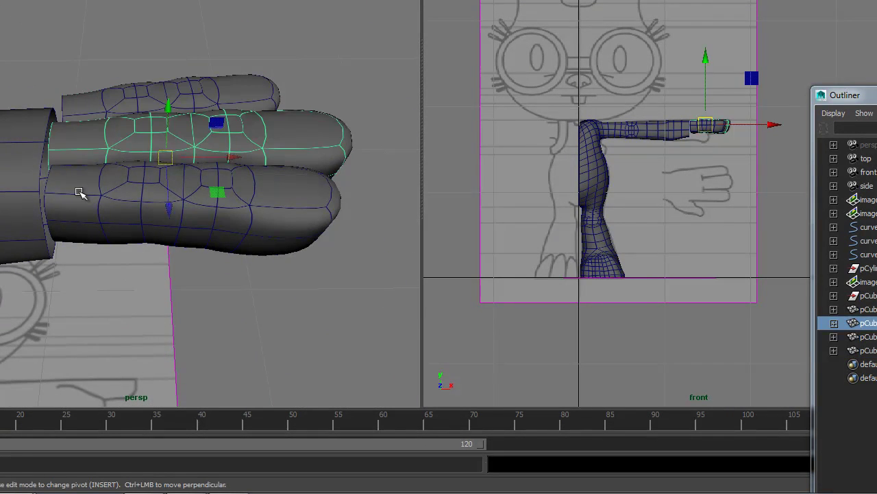
left_click(79, 193, "shift")
left_click(39, 147, "shift")
left_click(85, 107, "shift")
left_click(192, 14)
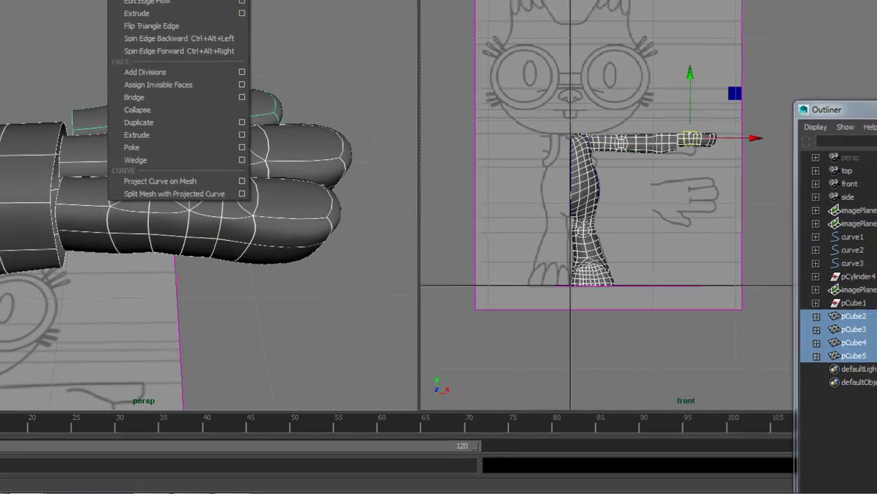
mouse_move(171, 14)
left_click(189, 42)
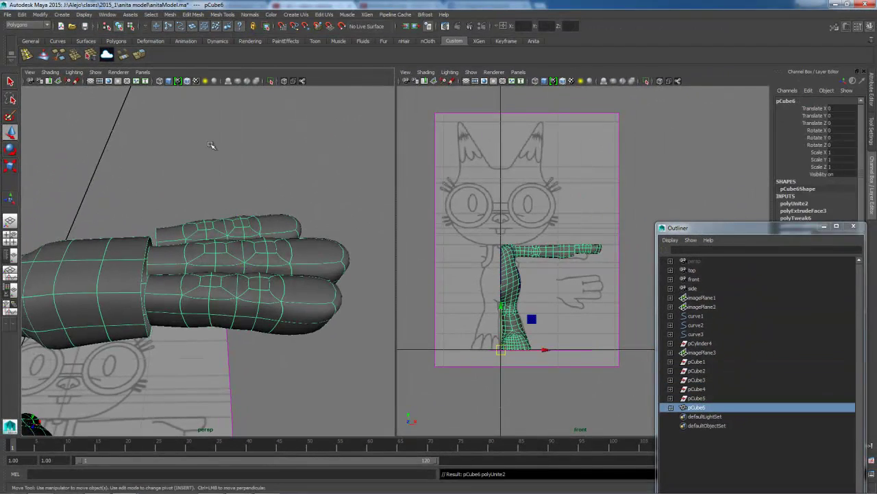
Deselect the combined mesh and save the scene, continuing past the student version notice.
left_click(210, 144)
left_click_drag(220, 263, 104, 265, "alt")
left_click(85, 27)
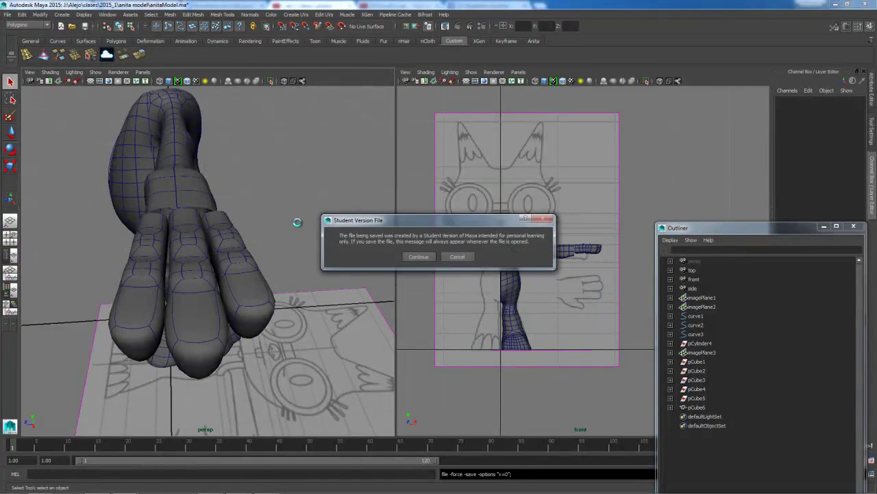
left_click(416, 258)
Merge the facing upper base vertices of two neighbouring fingers at the palm opening with Merge Components.
key("w")
left_click_drag(215, 241, 247, 283, "alt")
right_click_drag(247, 283, 238, 309, "alt")
right_click_drag(290, 333, 229, 304, "alt")
left_click_drag(229, 303, 290, 310, "alt")
right_click_drag(239, 237, 239, 217, "alt")
left_click(283, 204)
left_click(276, 230)
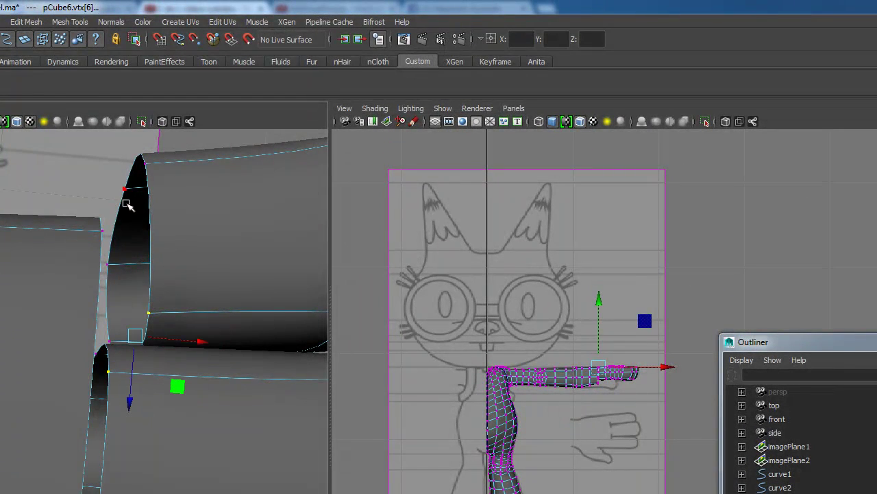
left_click(41, 22)
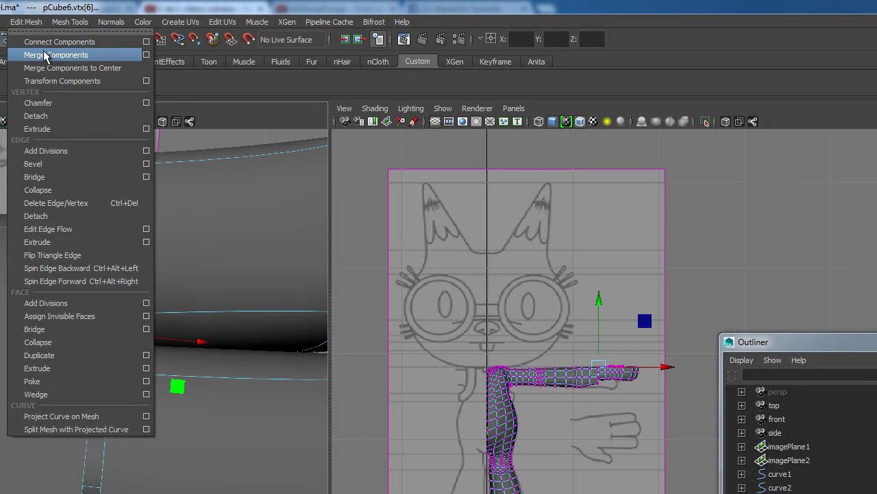
left_click(47, 56)
Merge the remaining facing base vertices between the same two fingers, working down to the underside.
left_click_drag(120, 226, 148, 358, "alt")
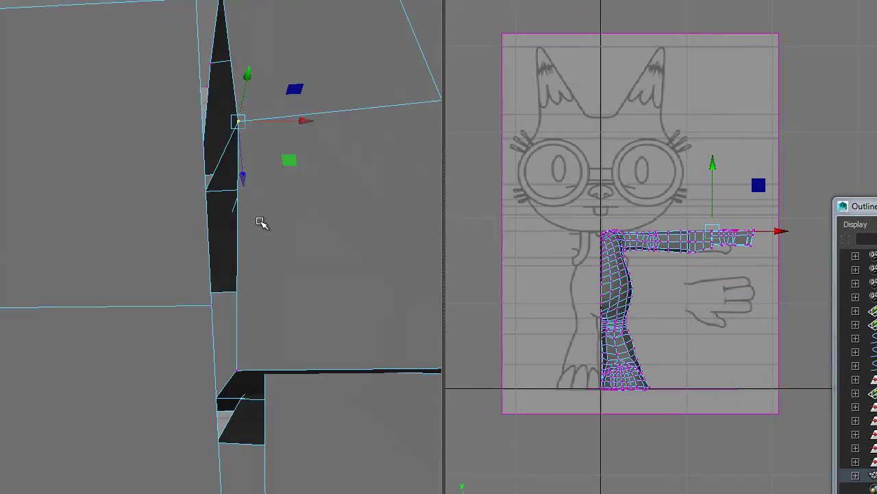
left_click_drag(261, 221, 257, 60, "alt")
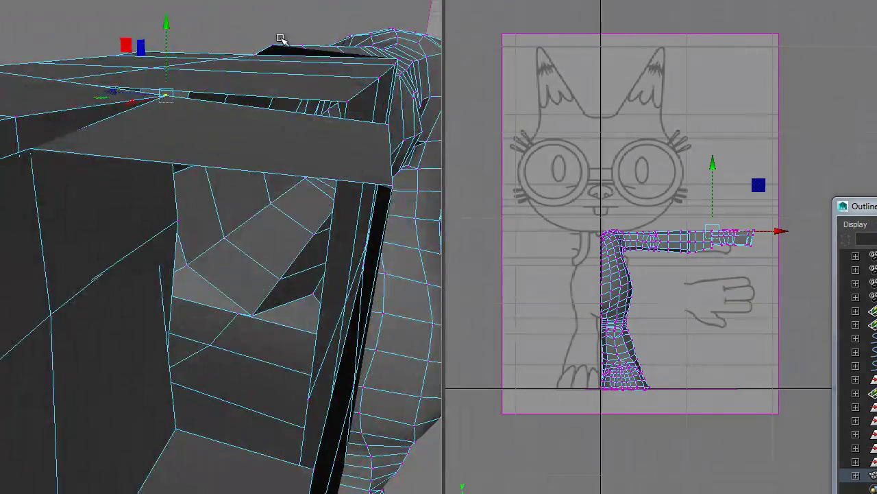
left_click_drag(282, 1, 89, 197, "alt")
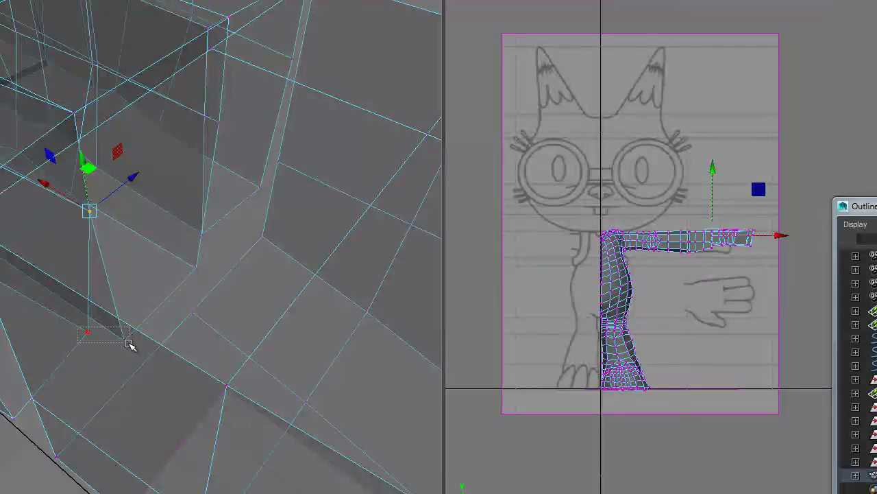
left_click_drag(194, 320, 274, 331, "alt")
right_click_drag(274, 331, 347, 380, "alt")
right_click_drag(206, 288, 265, 317, "alt")
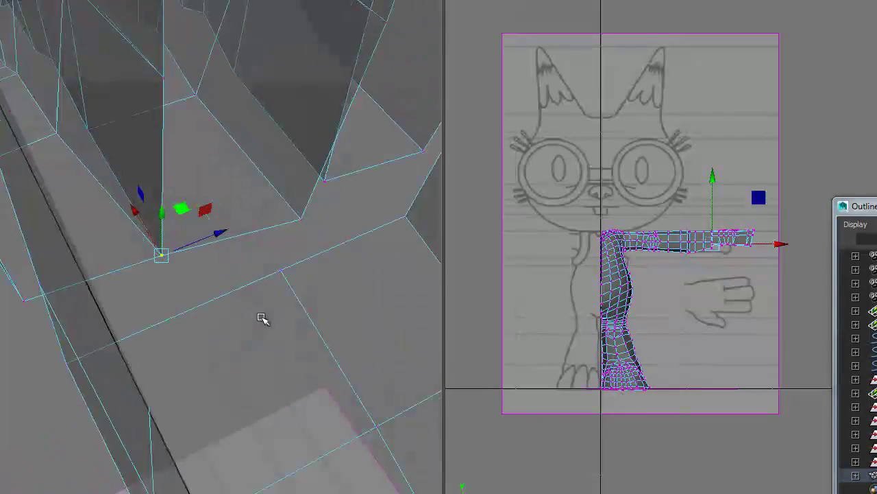
left_click_drag(264, 317, 265, 319, "alt")
right_click_drag(264, 320, 244, 305, "alt")
left_click_drag(243, 305, 217, 306, "alt")
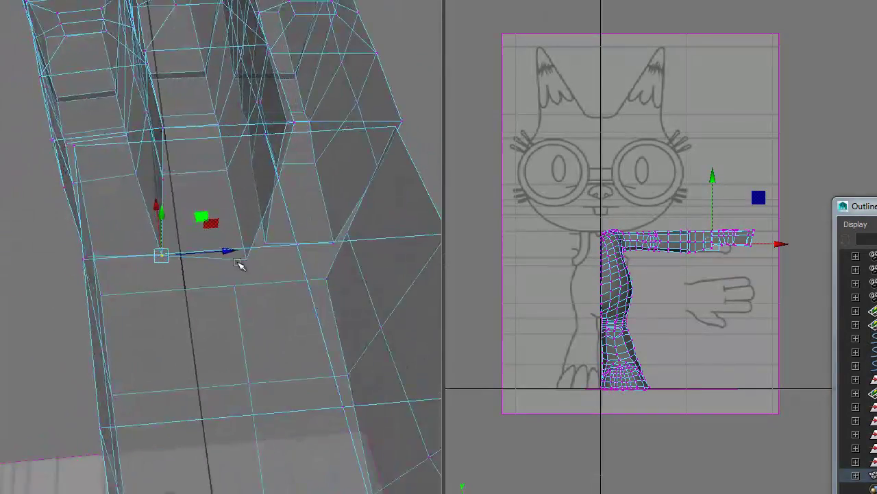
mouse_move(282, 139)
left_mouse_down("alt")
mouse_move(270, 145)
mouse_move(281, 149)
mouse_move(289, 120)
mouse_move(274, 142)
left_mouse_up("alt")
Merge the facing base vertices in the second gap between fingers, from the top down to the underside.
left_click(291, 121)
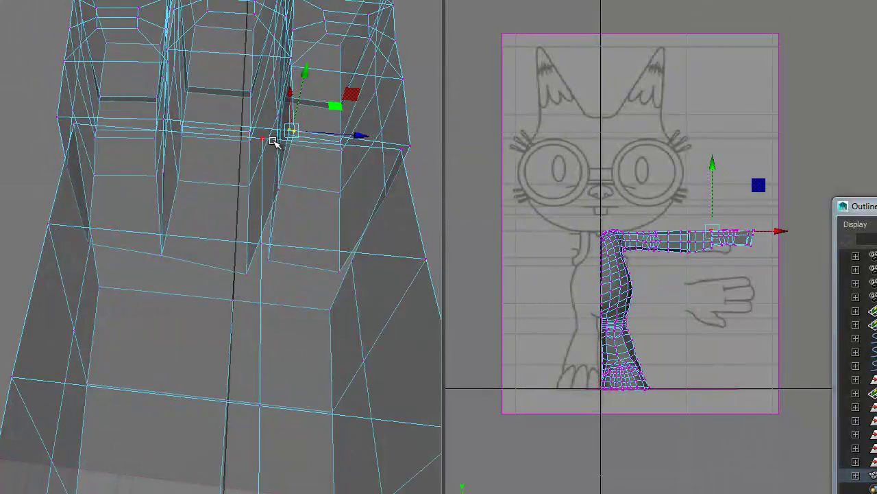
left_click_drag(280, 235, 281, 182, "alt")
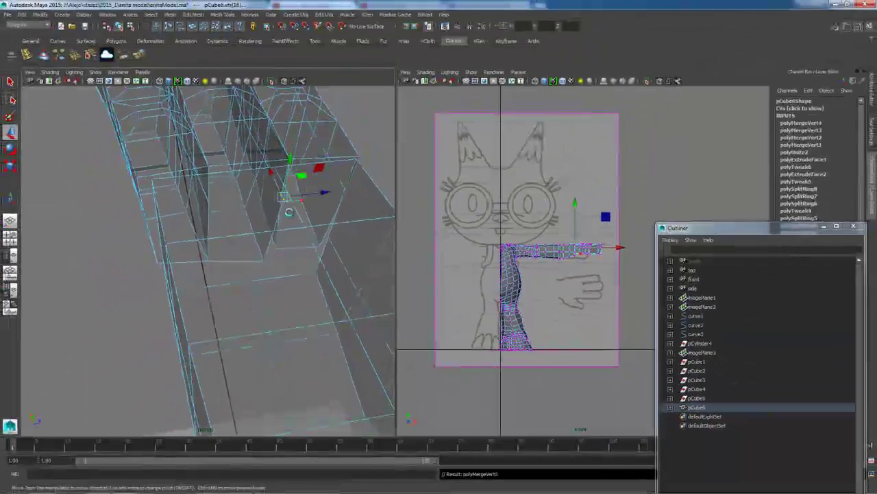
left_click_drag(258, 239, 284, 268)
key("g")
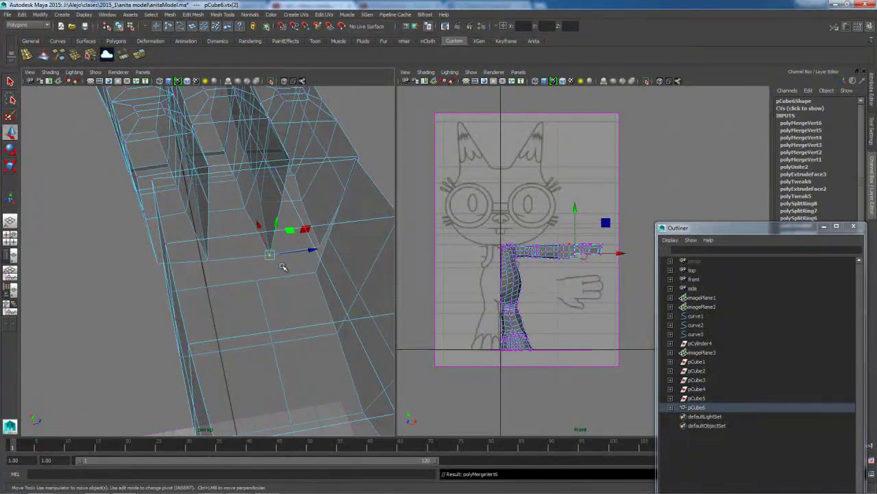
Show the mesh in smooth preview and examine the joined fingers against the palm from above and the side.
left_click_drag(288, 82, 209, 267, "alt")
key("3")
right_click_drag(209, 268, 242, 290, "alt")
left_click_drag(242, 290, 217, 279, "alt")
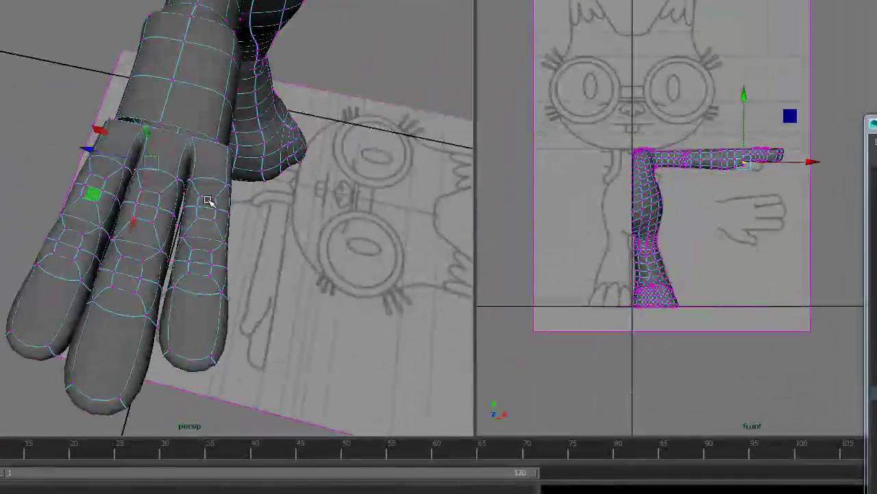
left_click_drag(209, 200, 293, 136, "alt")
left_click_drag(228, 231, 213, 183, "alt")
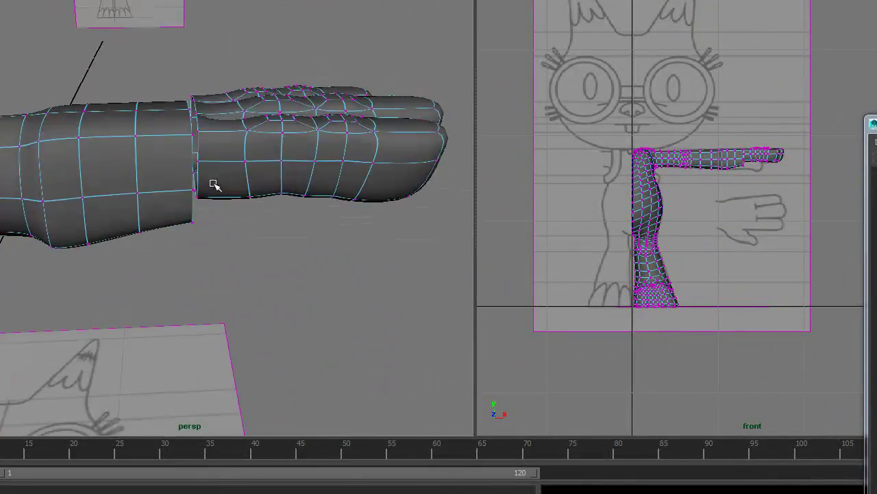
Merge the side base vertices of the two outer fingers with the matching vertices on the edge of the palm opening.
left_click(197, 133)
left_click_drag(199, 168, 199, 210, "alt")
left_click(179, 201, "shift")
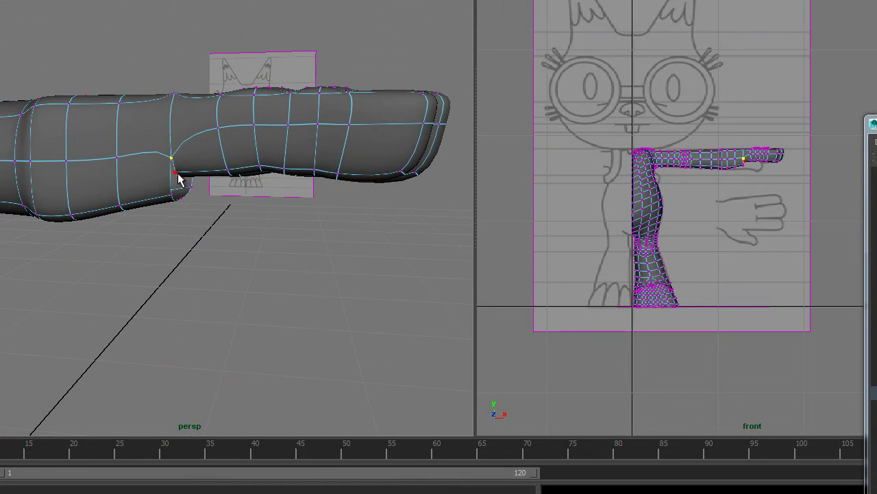
left_click_drag(185, 231, 194, 116, "alt")
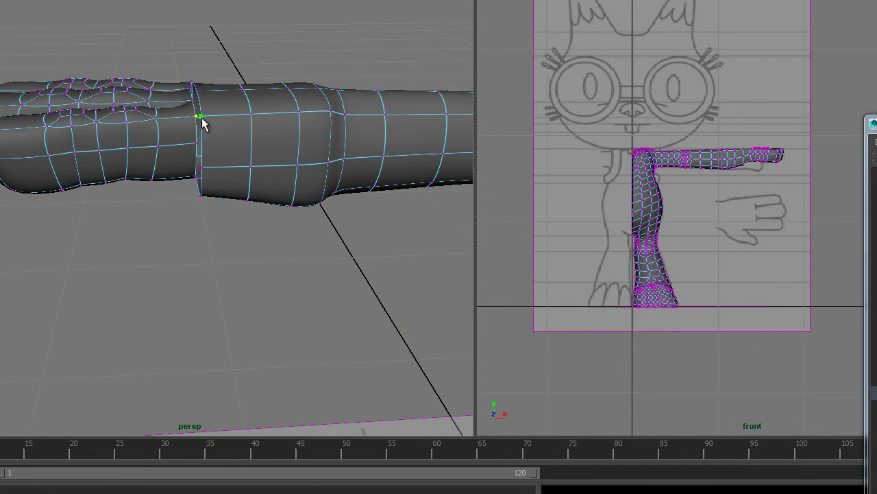
left_click_drag(202, 171, 325, 252)
left_click_drag(222, 255, 263, 298, "alt")
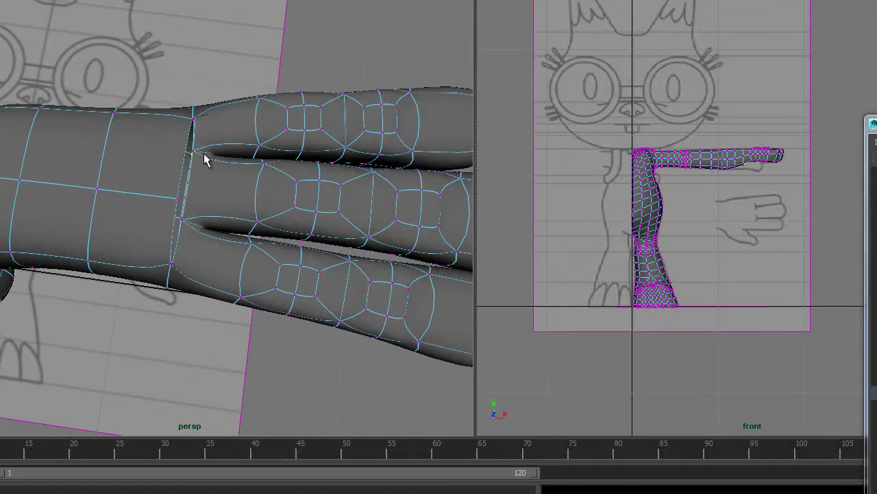
Turn off the smooth preview, return the mesh to object mode and save the scene, accepting the student version notice.
key("1")
left_click_drag(210, 186, 178, 133, "alt")
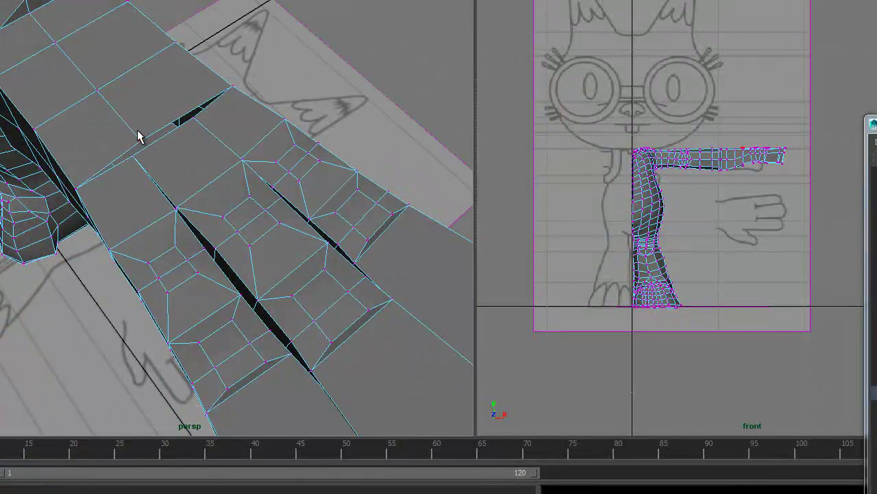
right_click_drag(125, 60, 235, 38)
key("ctrl+s")
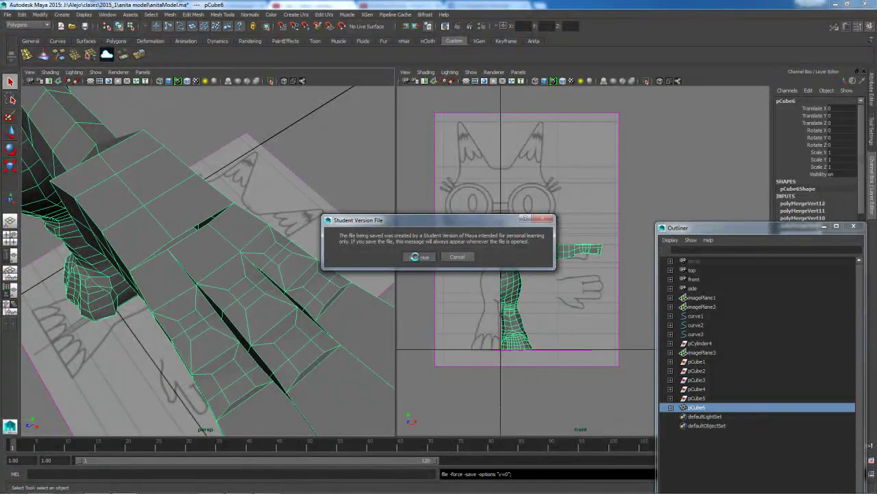
left_click(415, 257)
Cut new edges on top of the palm with the Multi-Cut Tool, from the opening's edge up to the centre vertex and back.
left_click_drag(309, 267, 248, 266, "alt")
left_click(222, 14)
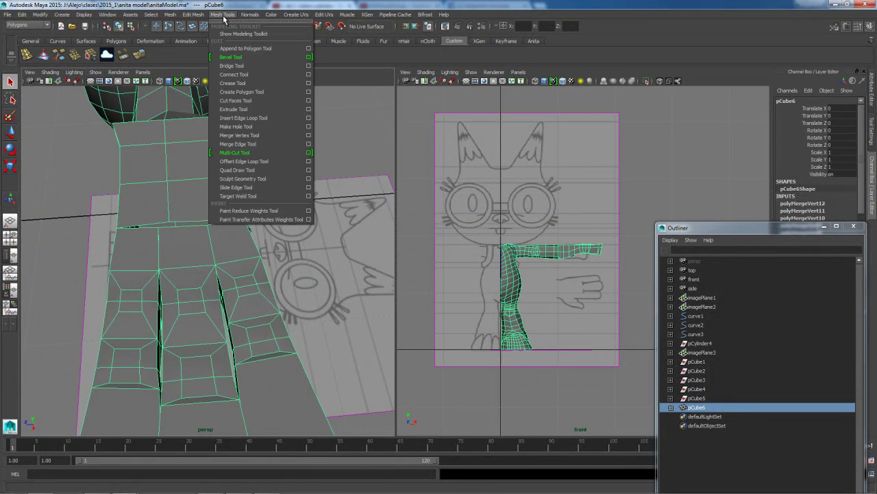
left_click(281, 152)
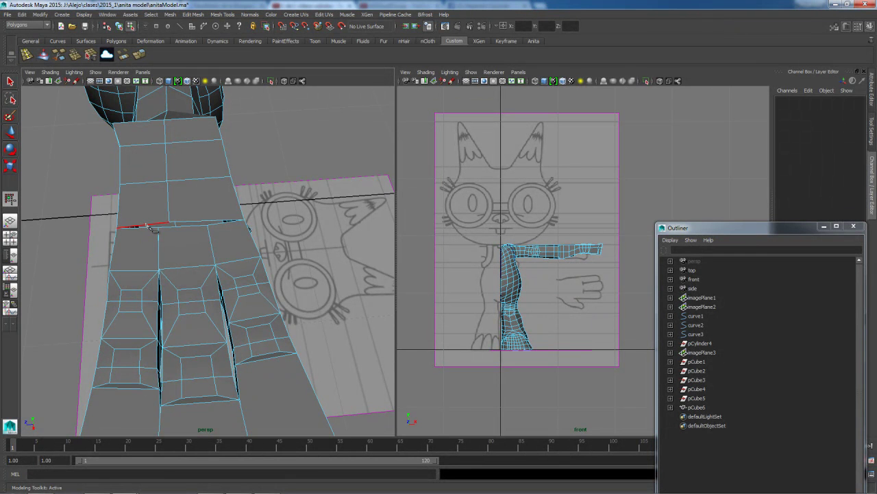
left_click(145, 184)
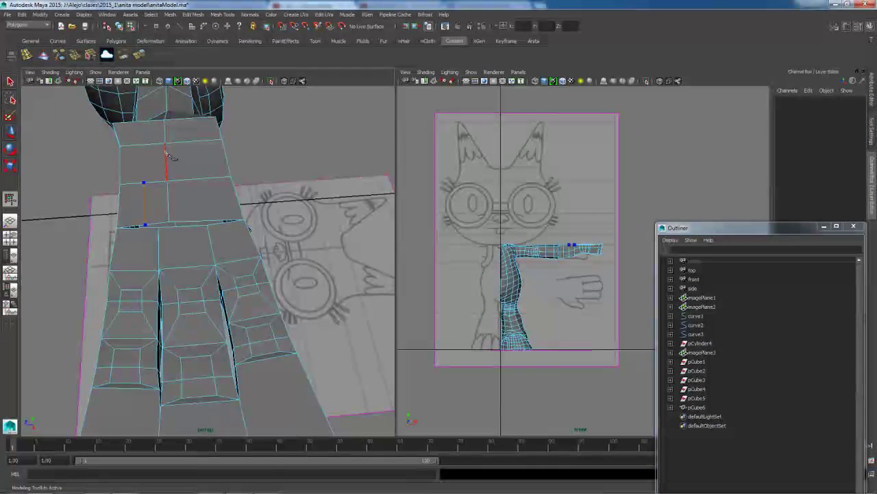
left_click(200, 180)
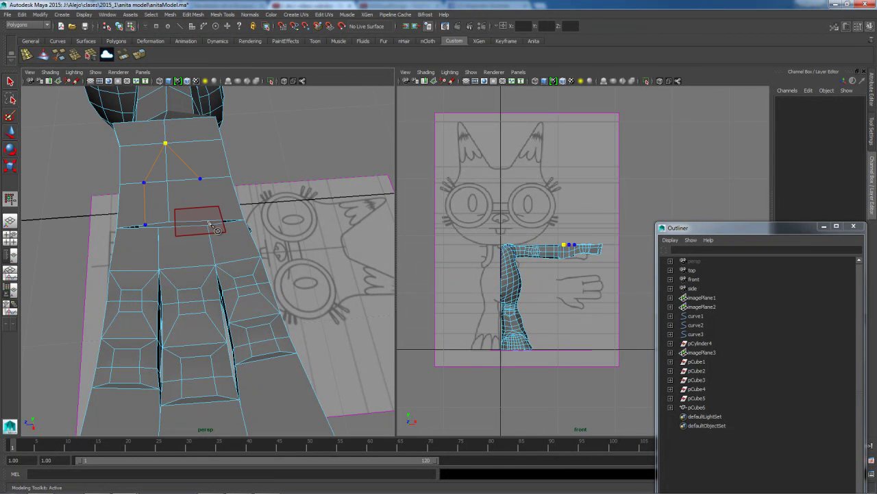
key("Return")
Cut the same pointed edge pattern into the underside of the palm, running from the opening's edge through the centre vertex.
left_click_drag(206, 208, 167, 154, "alt")
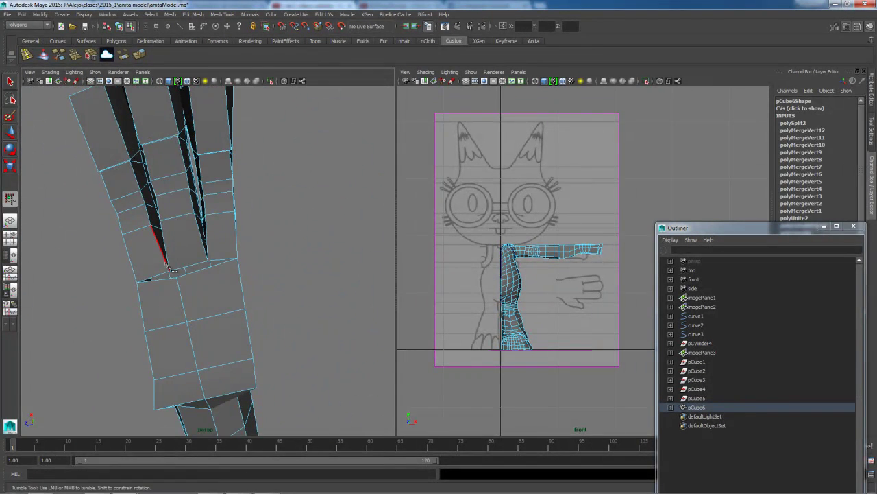
left_click(158, 280)
left_click(214, 316)
key("Return")
left_click_drag(211, 287, 218, 318, "alt")
Merge the new palm vertex with the finger base vertex at the first finger gap on top using Merge Components.
key("q")
right_click(169, 223)
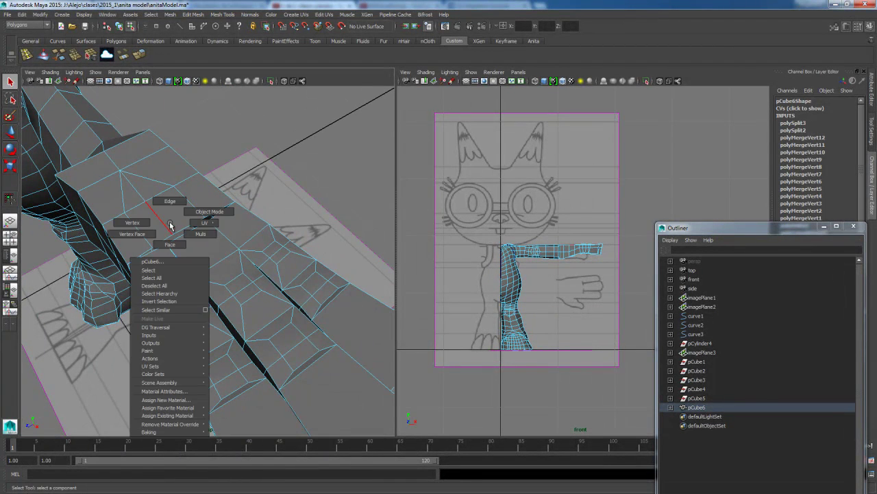
left_click(157, 223)
left_click(152, 248)
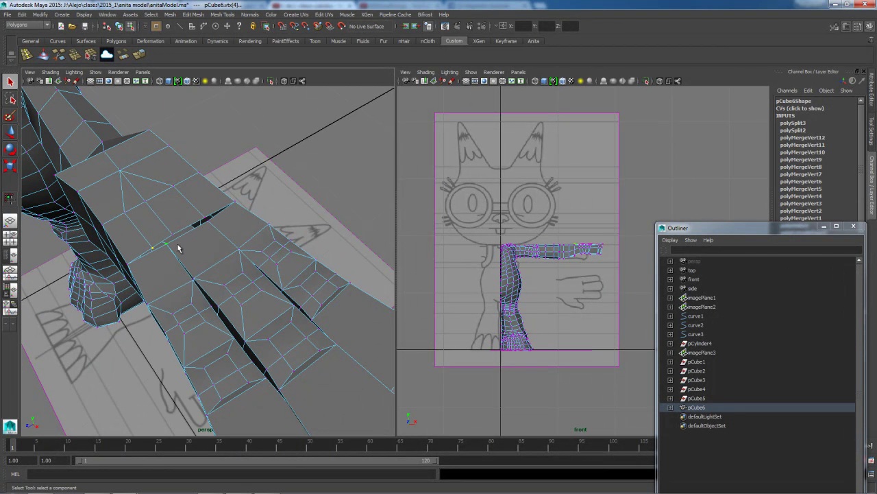
left_click(193, 15)
left_click(216, 34)
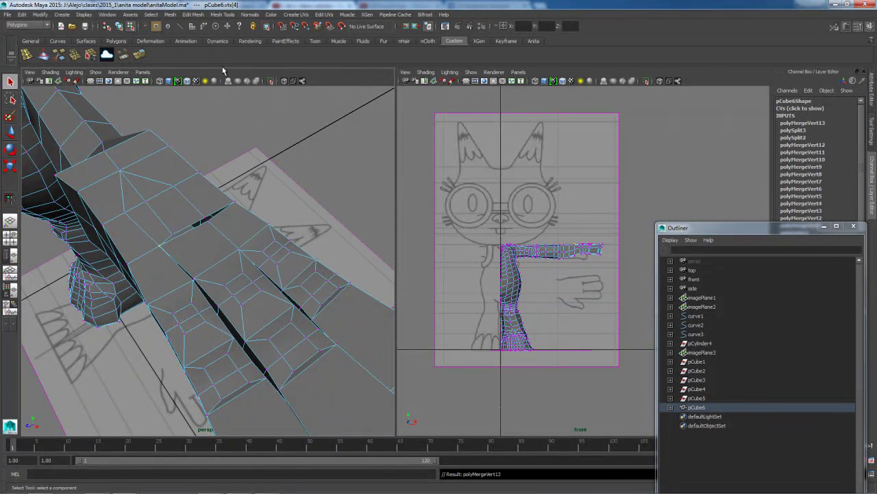
Merge the second new palm vertex with the finger base vertex at the other finger gap on top.
left_click_drag(210, 227, 211, 256, "alt")
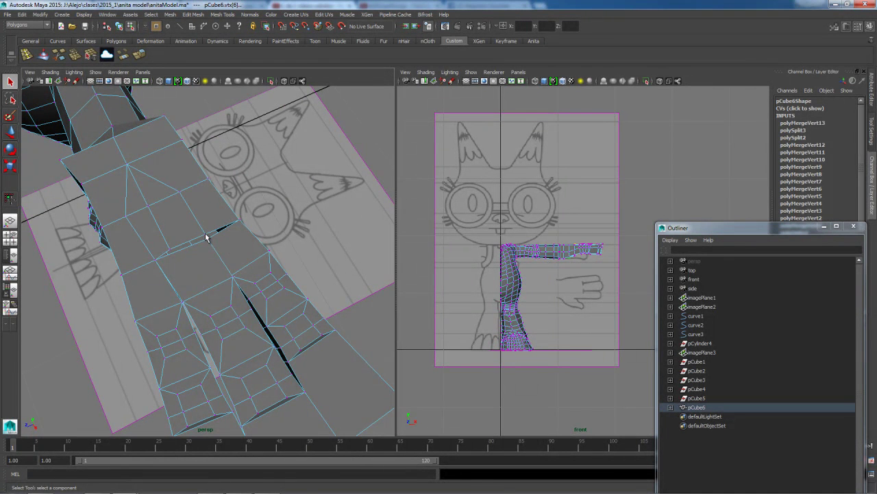
key("g")
left_click_drag(198, 289, 215, 261, "alt")
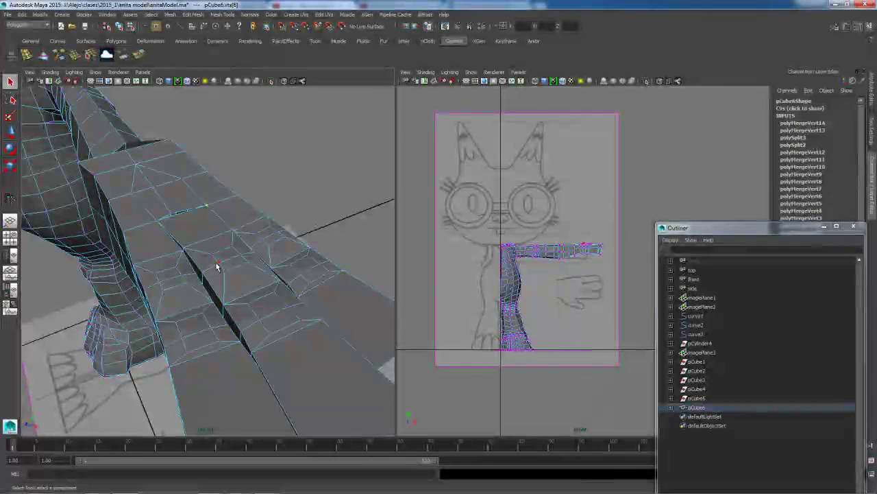
left_click_drag(190, 231, 218, 277, "alt")
scroll(211, 269, "up", 3)
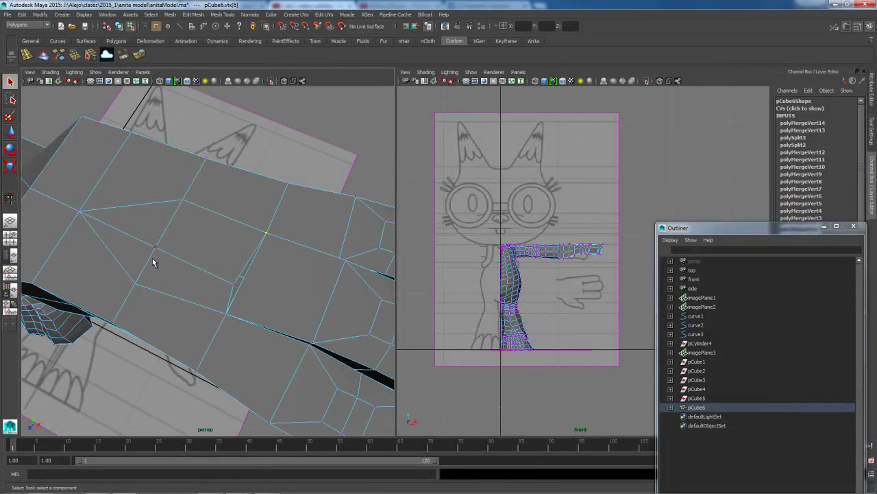
left_click_drag(281, 302, 179, 299, "alt")
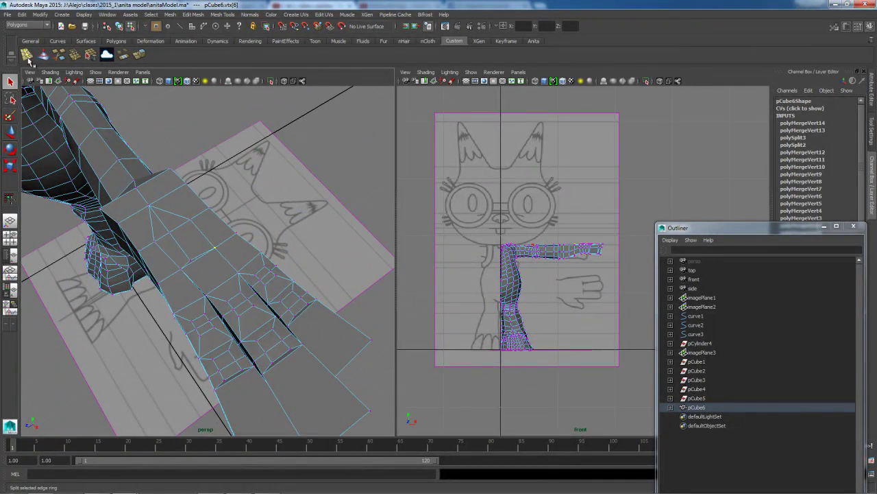
Insert an edge loop along the middle finger and merge its base vertex with the palm's centre vertex on top.
key("g")
left_click_drag(284, 357, 147, 254)
key("q")
right_click_drag(194, 267, 148, 257)
left_click(190, 279)
left_click_drag(192, 303, 224, 307, "alt")
right_click_drag(223, 307, 259, 333, "alt")
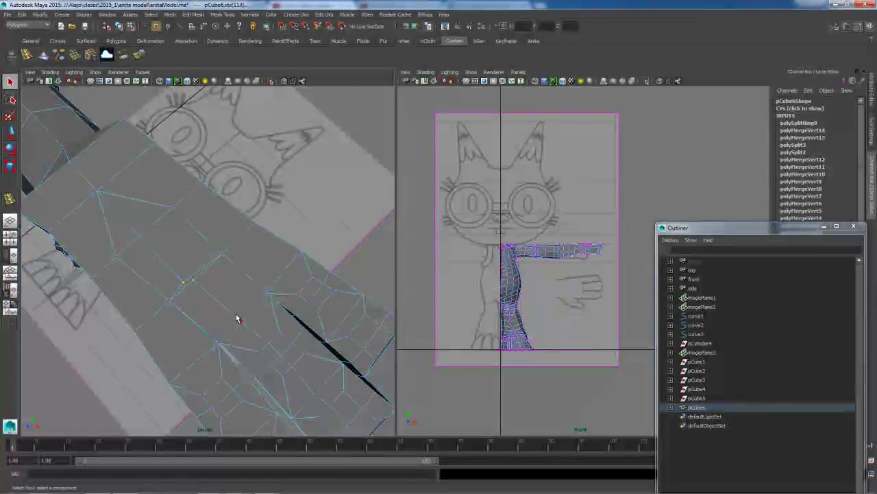
left_click(193, 15)
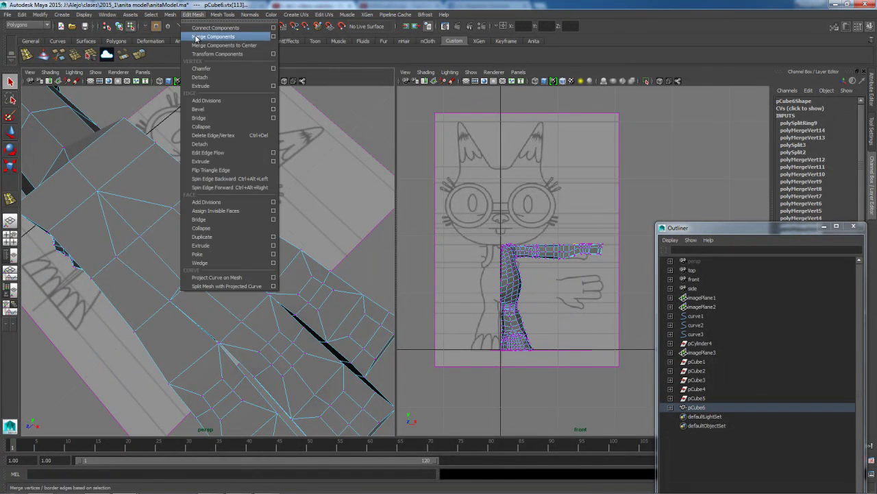
left_click(197, 35)
Merge the remaining finger base vertices with the matching palm vertices on the underside of the hand.
left_click_drag(221, 324, 199, 219, "alt")
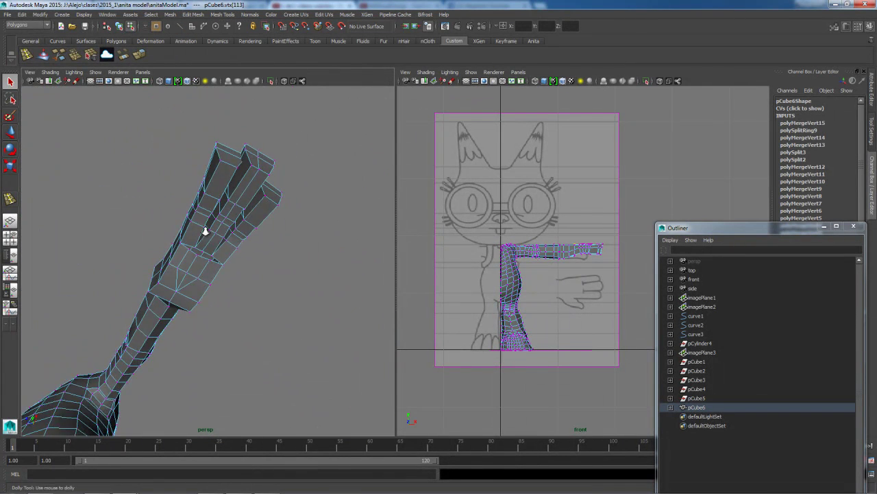
right_click_drag(199, 219, 274, 311, "alt")
left_click_drag(190, 270, 194, 238, "alt")
left_click(193, 239)
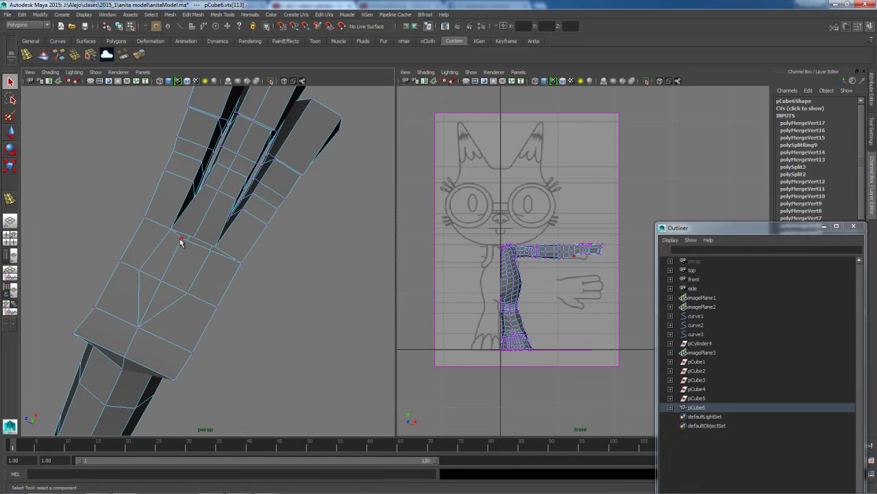
left_click(196, 239, "shift")
key("g")
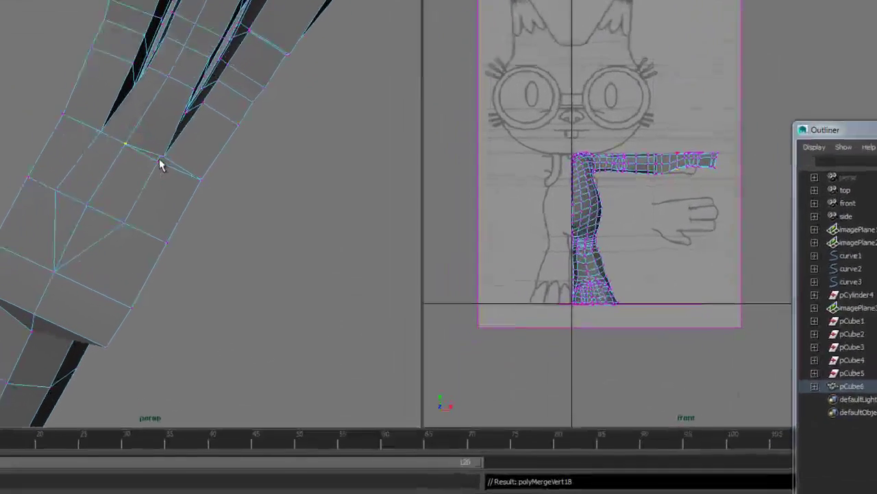
left_click(214, 248)
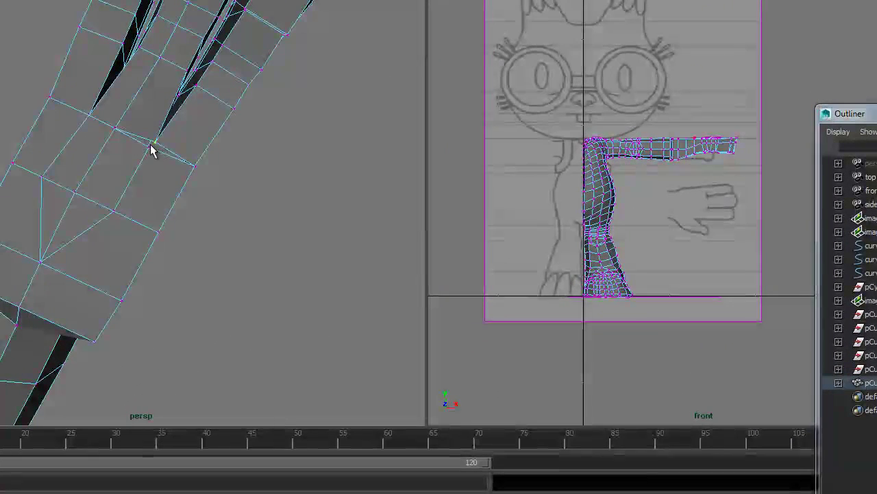
left_click(149, 147)
left_click_drag(150, 164, 101, 239, "alt")
Show the mesh in smooth preview and delete the surplus centre edges inside the pointed cuts on the palm.
key("3")
right_click_drag(48, 71, 47, 39)
left_click(54, 82)
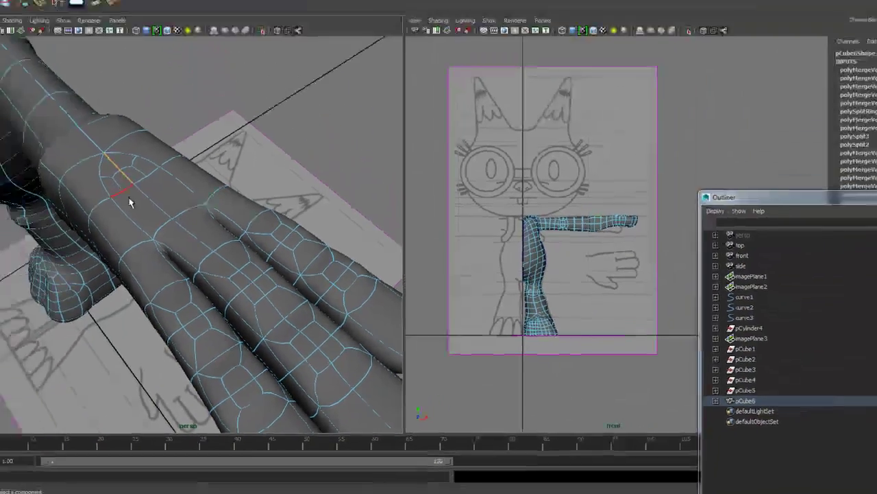
left_click_drag(130, 203, 207, 199, "alt")
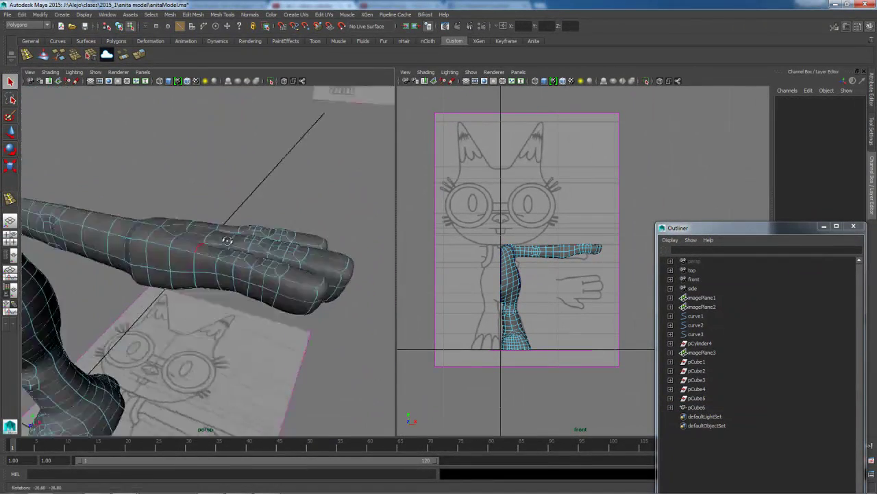
left_click_drag(227, 241, 23, 337, "alt")
key("ctrl+z")
key("ctrl+z")
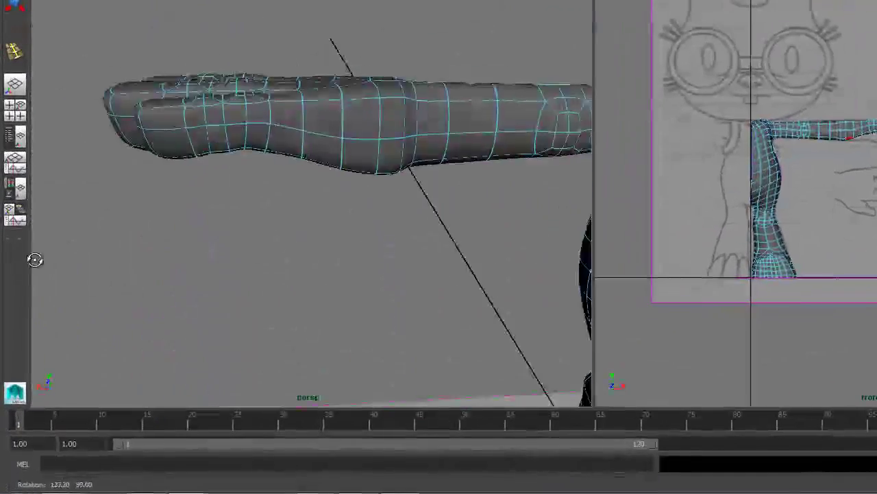
Check the joined hand from several sides, return the mesh to object mode and save the scene.
left_click_drag(35, 259, 327, 315, "alt")
left_click_drag(500, 190, 292, 167, "alt")
left_click_drag(343, 191, 591, 192, "alt")
left_click_drag(480, 196, 270, 207, "alt")
right_click_drag(295, 134, 336, 127)
left_click(306, 172)
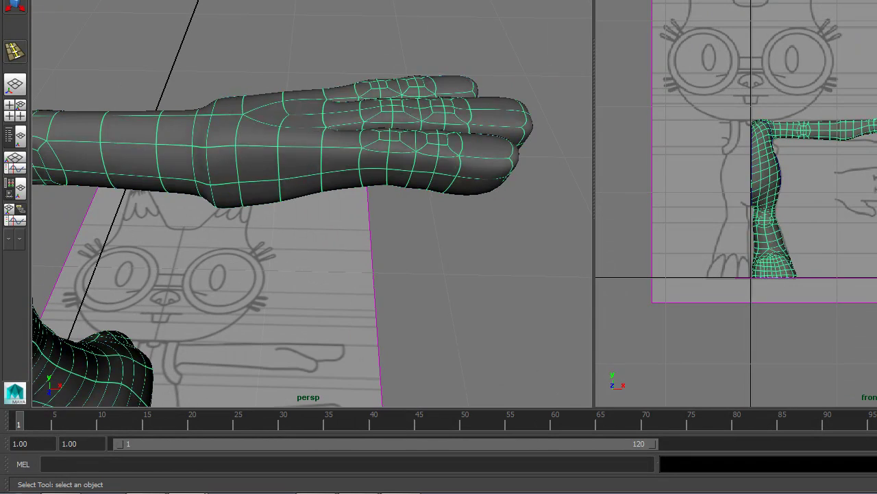
left_click(85, 26)
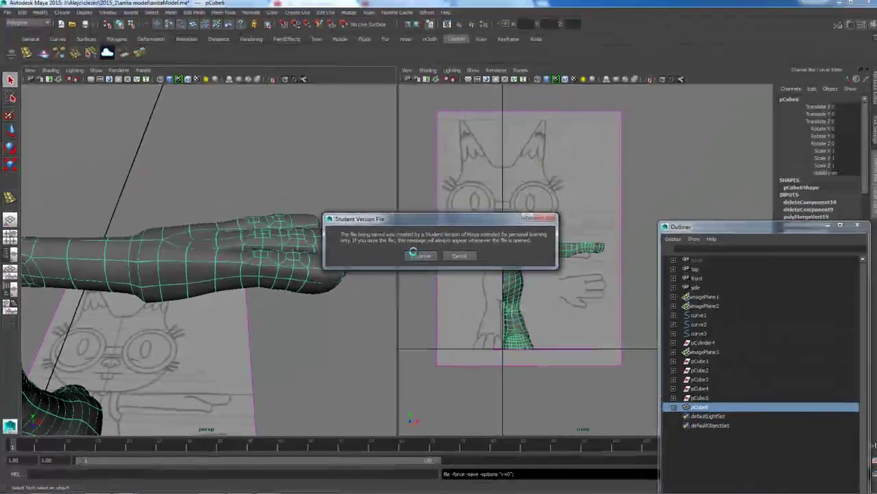
left_click(623, 135)
Create a flat polygon cube in the front view over the thumb of the reference hand drawing, ready to move.
left_click(107, 43)
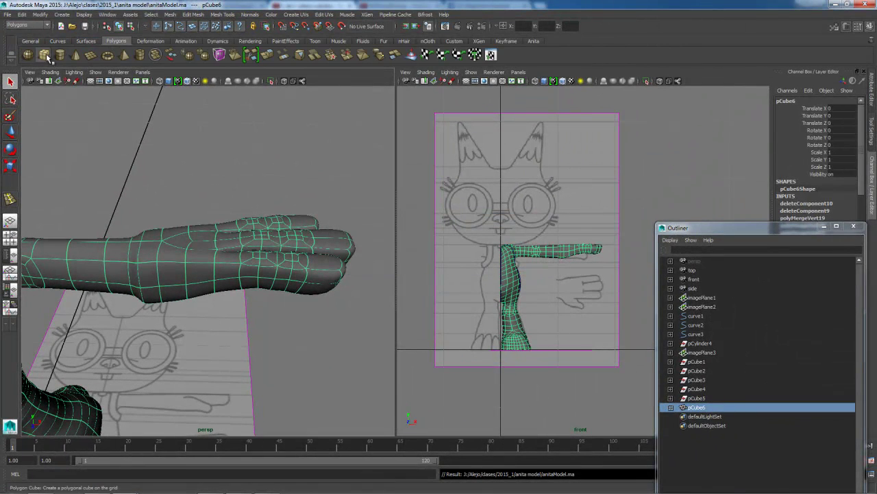
left_click(46, 58)
scroll(204, 226, "down", 5)
left_click_drag(199, 267, 191, 313, "alt")
middle_click_drag(190, 313, 228, 231, "alt")
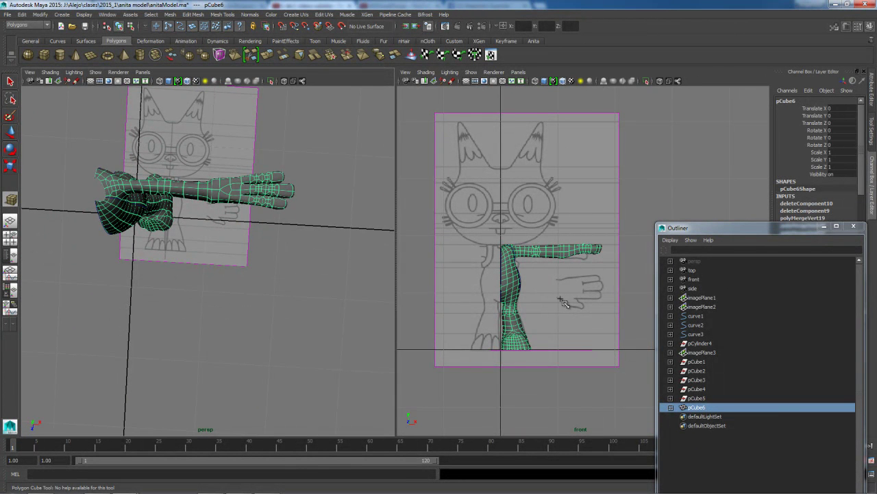
scroll(566, 302, "up", 2)
left_click_drag(556, 314, 582, 301)
key("w")
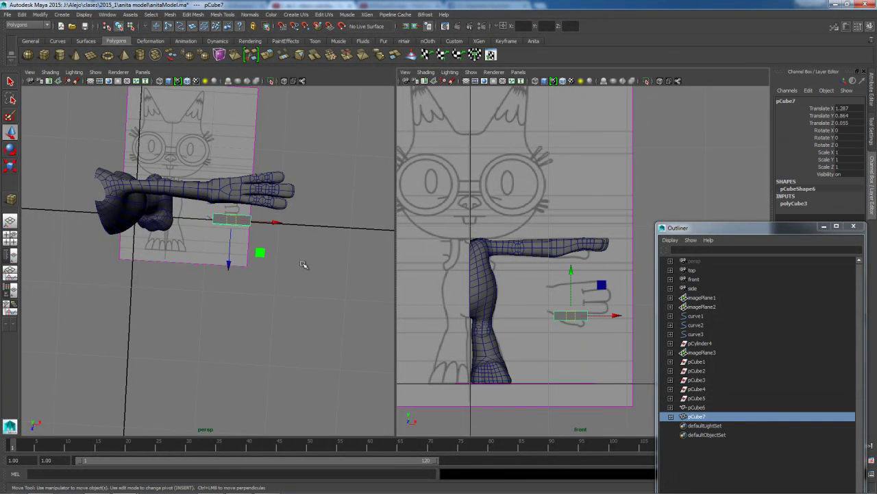
Move the cube up beside the palm, to about X 1.266 and Y 1.666, following the thumb in the arm drawing.
scroll(292, 255, "up", 4)
left_click_drag(337, 277, 295, 241, "alt")
left_click_drag(582, 321, 570, 255)
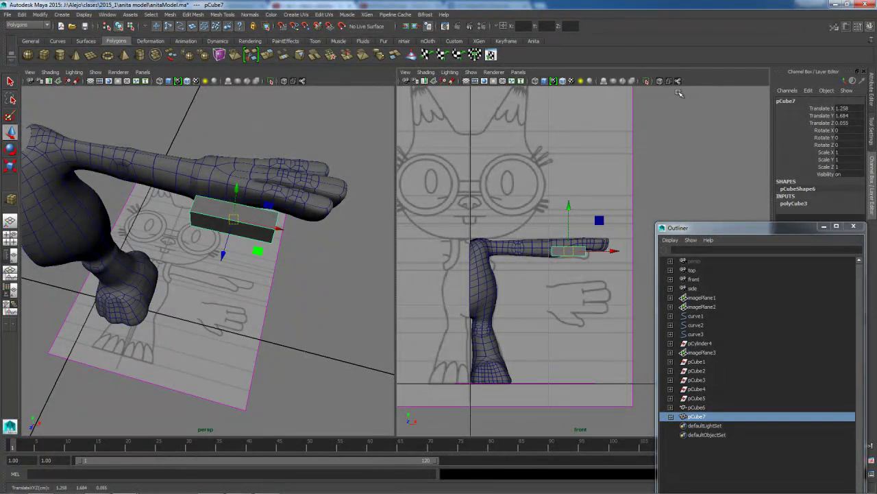
scroll(652, 201, "up", 6)
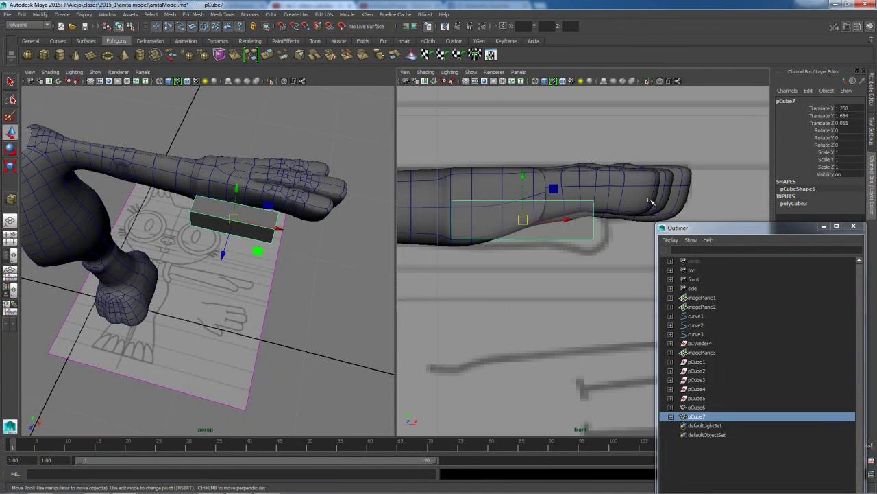
mouse_move(523, 220)
left_mouse_down()
mouse_move(525, 308)
mouse_move(528, 230)
left_mouse_up()
Show the front view in wireframe and insert two edge loops across the thumb cube, dividing its length into three segments.
key("4")
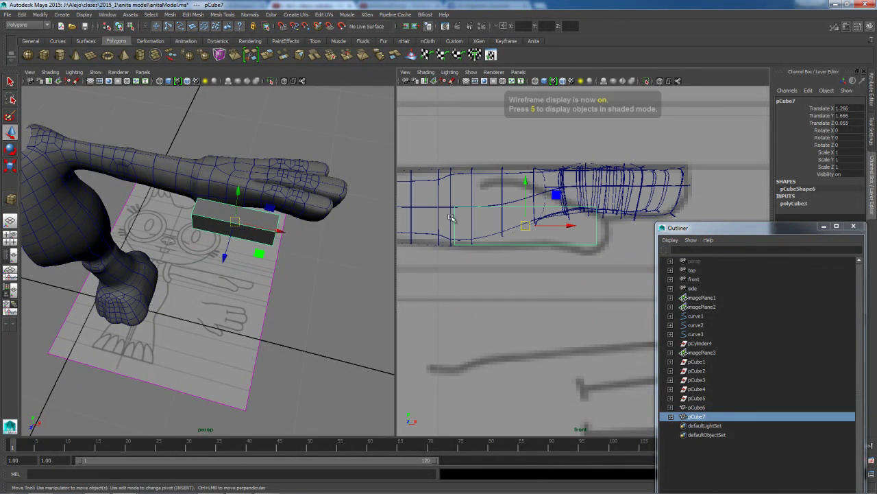
left_click(455, 41)
left_click(27, 56)
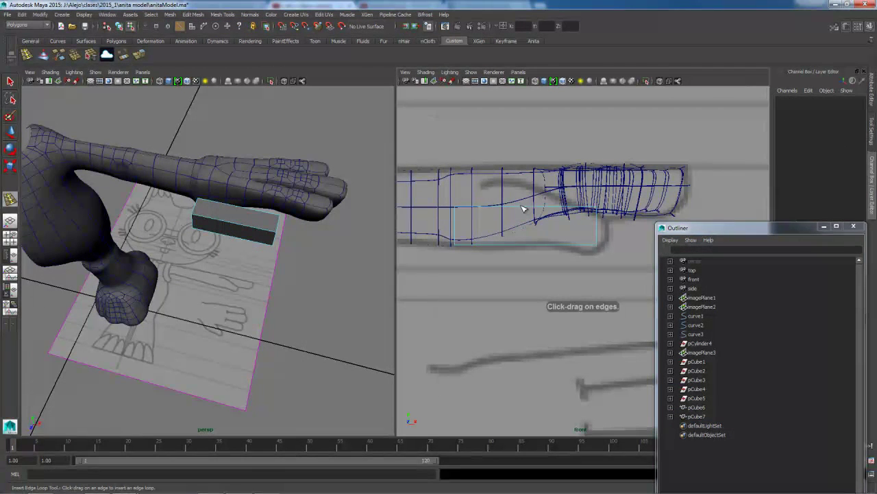
left_click(513, 210)
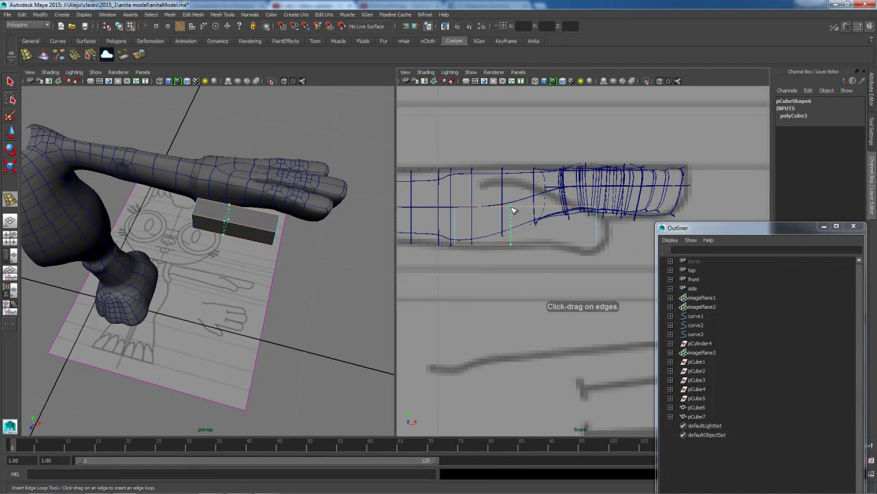
left_click(557, 211)
key("q")
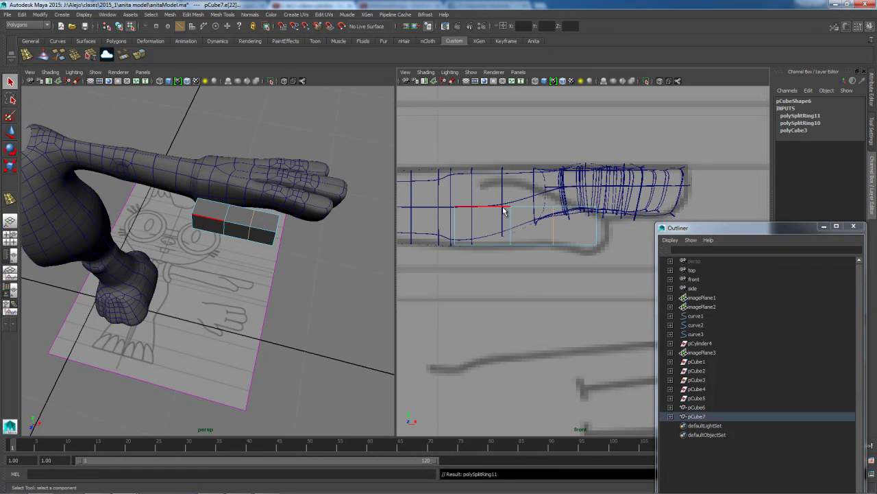
Move the thumb block's vertices in the front view so its outline follows the thumb in the arm drawing.
right_click(502, 210)
left_click(474, 209)
left_click(454, 206)
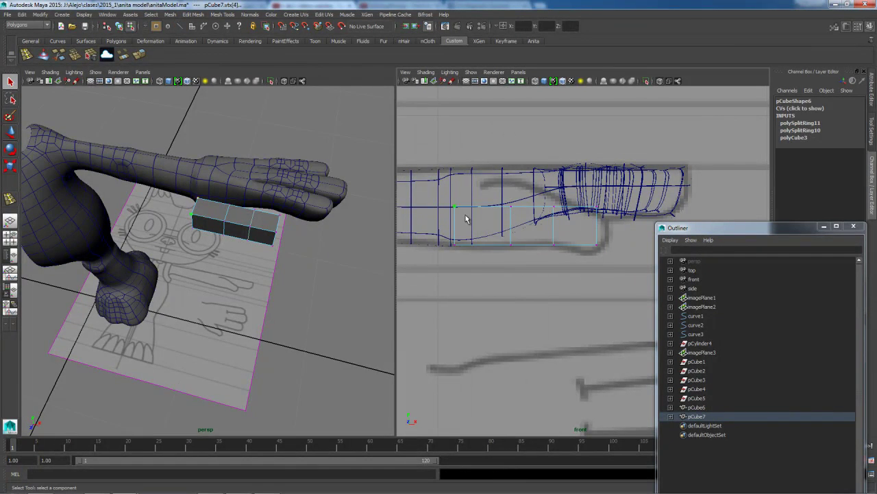
key("w")
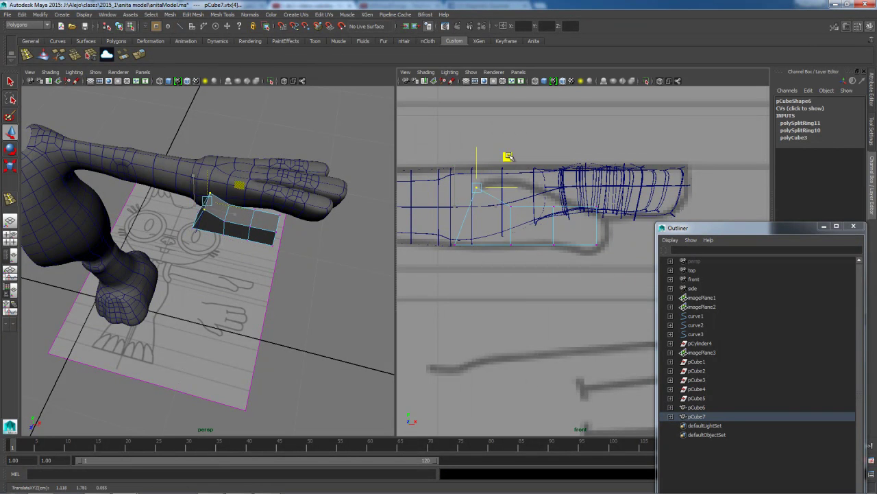
left_click_drag(511, 155, 529, 186)
left_click_drag(446, 228, 519, 246)
left_click_drag(543, 198, 566, 203)
left_click_drag(546, 233, 607, 214)
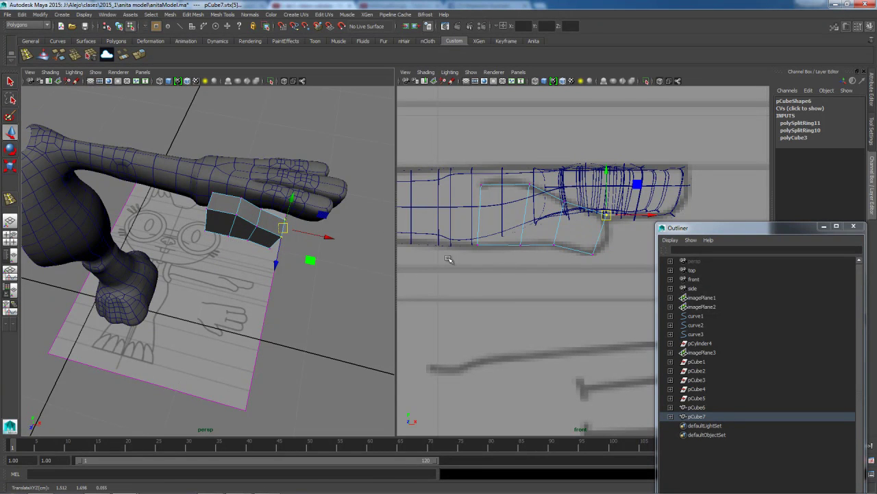
Reposition the vertices at the thumb's base so that end slants back towards the wrist when seen from above.
left_click_drag(304, 303, 305, 332, "alt")
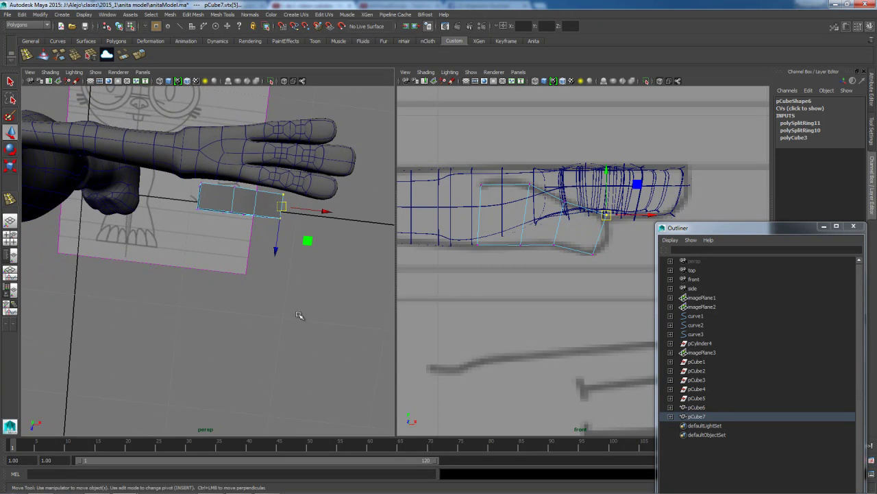
middle_click_drag(313, 244, 284, 282, "alt")
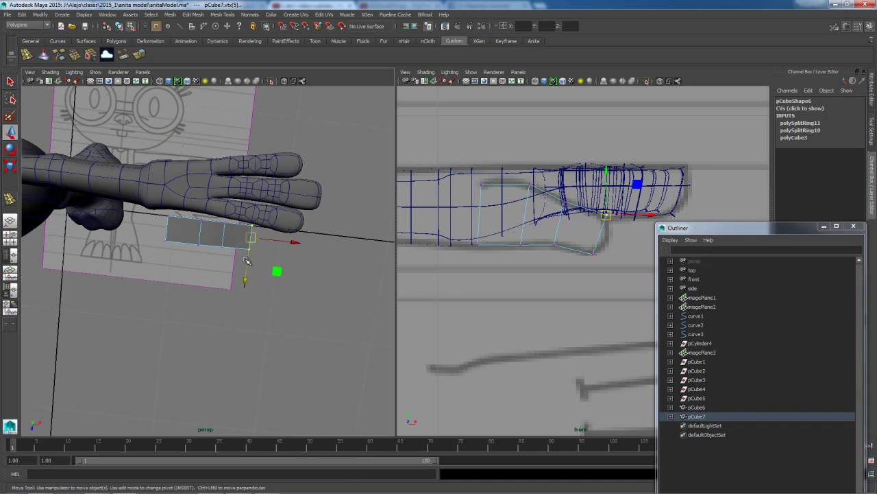
left_click(165, 241)
left_click_drag(194, 273, 199, 268)
left_click_drag(177, 224, 195, 244, "alt")
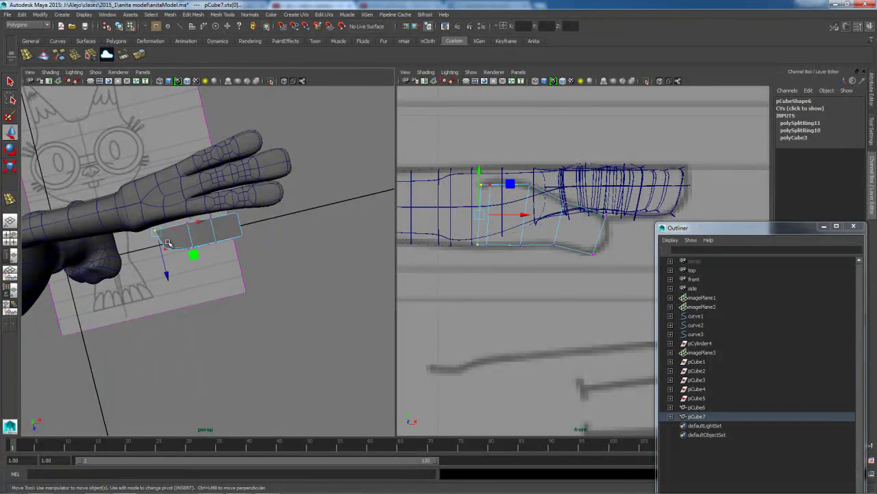
left_click_drag(198, 228, 225, 240, "alt")
left_click(172, 244)
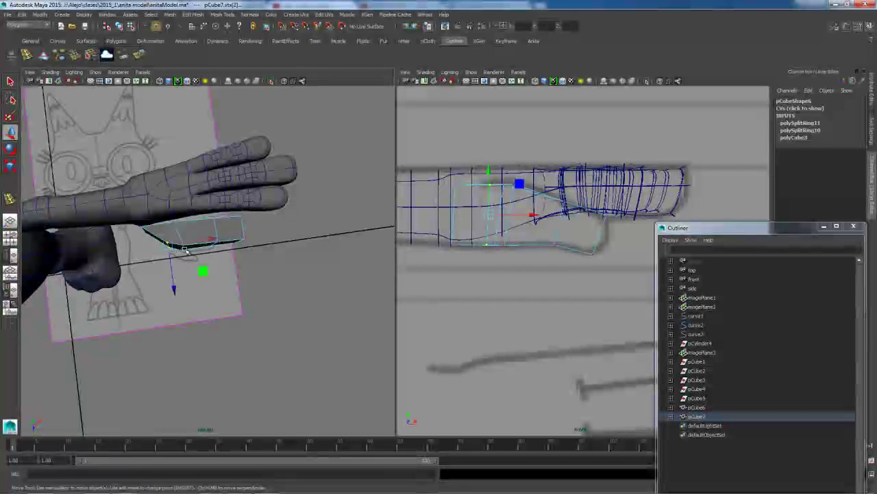
left_click(168, 240)
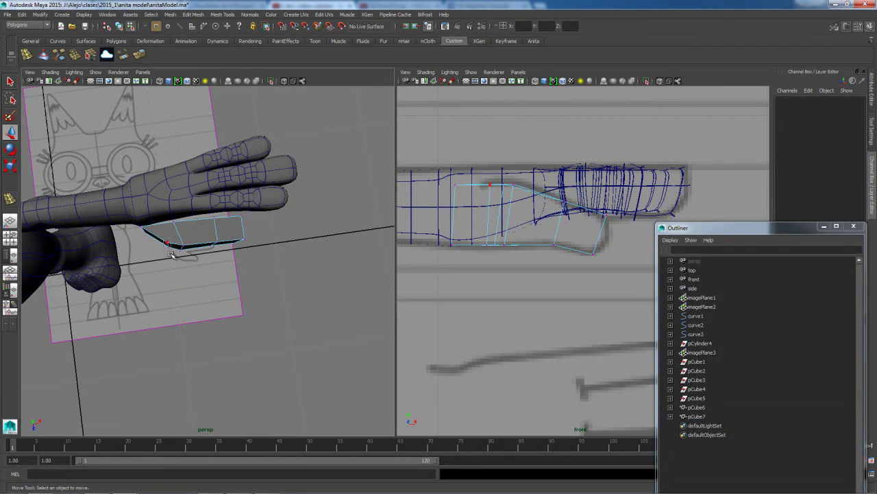
left_click_drag(171, 254, 162, 236)
left_click_drag(203, 270, 195, 271)
Shift the thumb's tip segment back towards the wrist to shorten the block, and frame it from above.
left_click_drag(249, 256, 203, 270, "alt")
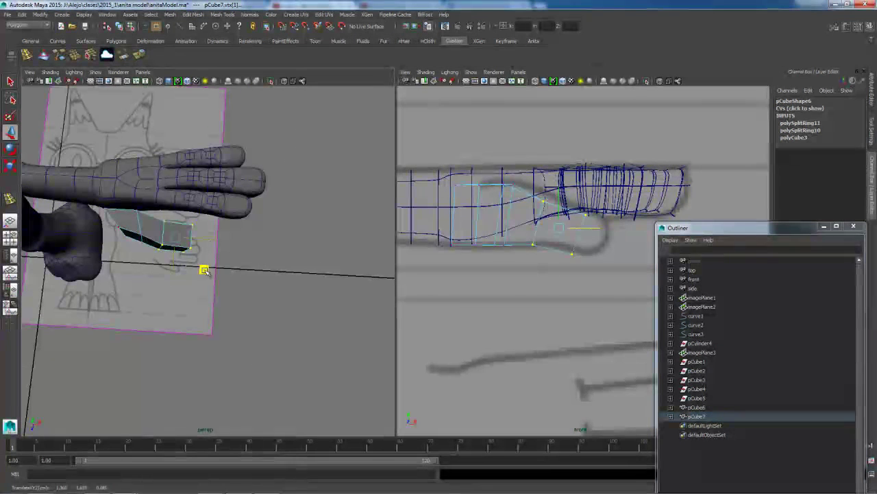
left_click_drag(200, 264, 200, 273, "alt")
key("f")
right_click_drag(271, 303, 234, 282, "alt")
mouse_move(234, 279)
left_mouse_down("alt")
mouse_move(212, 274)
mouse_move(240, 269)
left_mouse_up("alt")
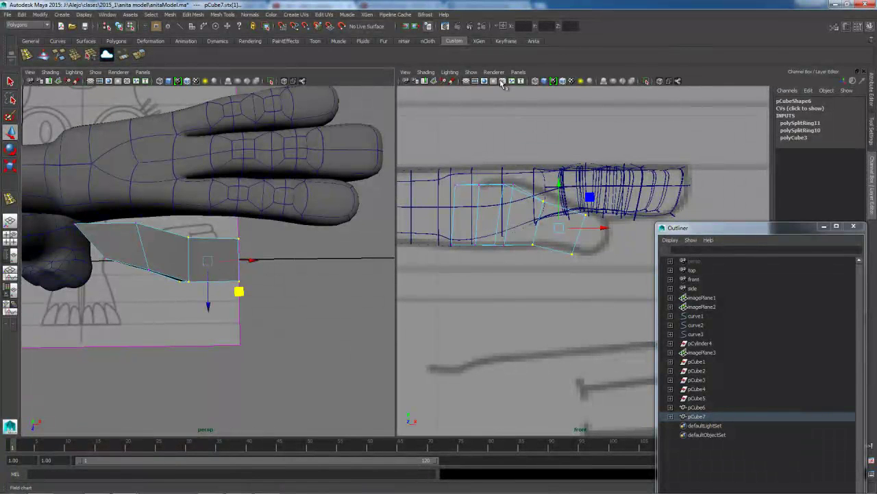
Change the front view to the orthographic top view, framed on the hand and thumb.
left_click(518, 72)
mouse_move(549, 98)
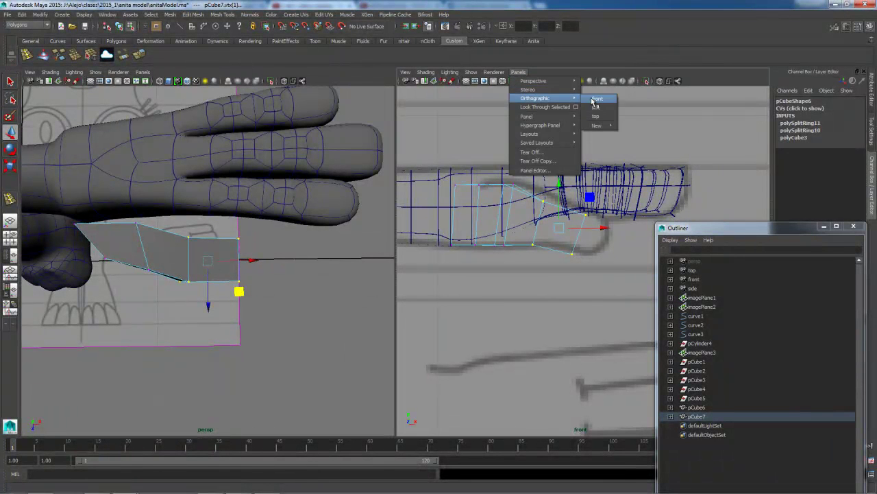
left_click(595, 117)
right_click_drag(551, 224, 564, 292, "alt")
scroll(563, 292, "up", 6)
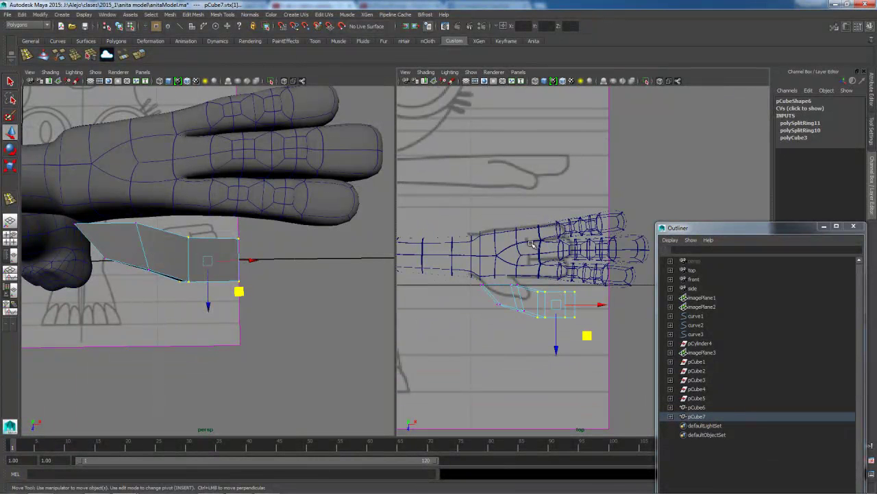
left_click(597, 170)
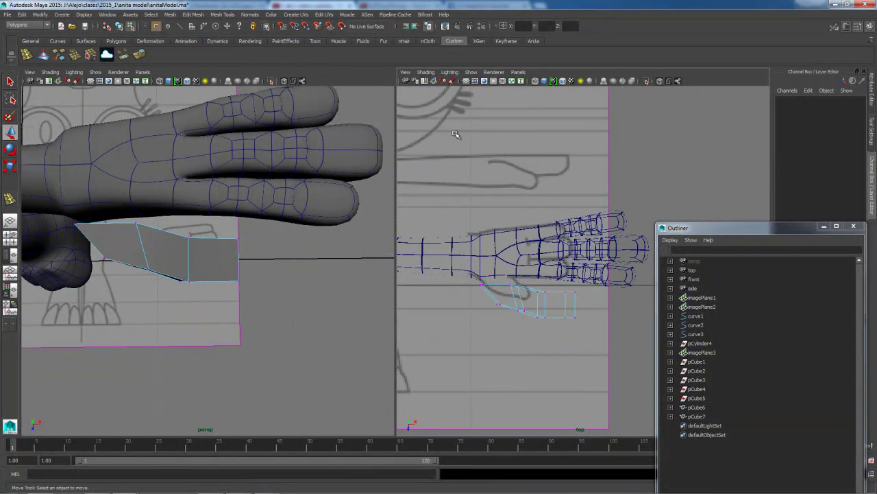
left_click(435, 82)
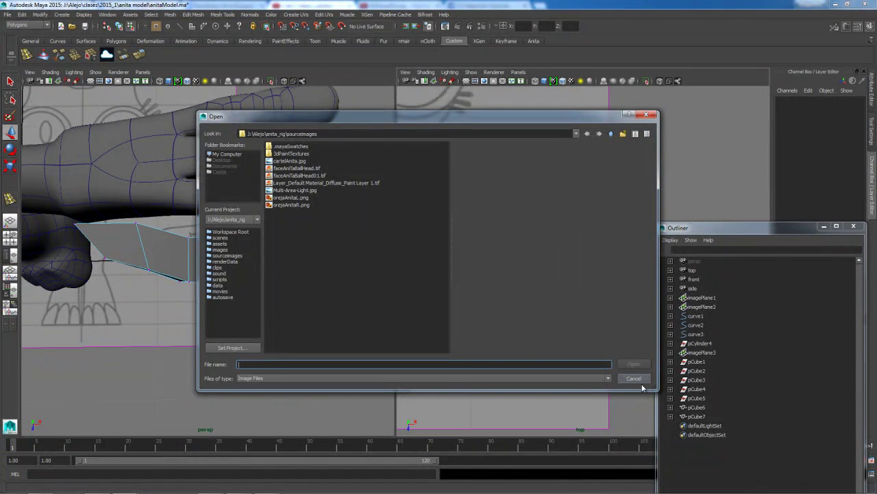
left_click(633, 380)
Unlock the translate and scale channels of imagePlane3, the reference drawing in the top view.
scroll(562, 311, "up", 4)
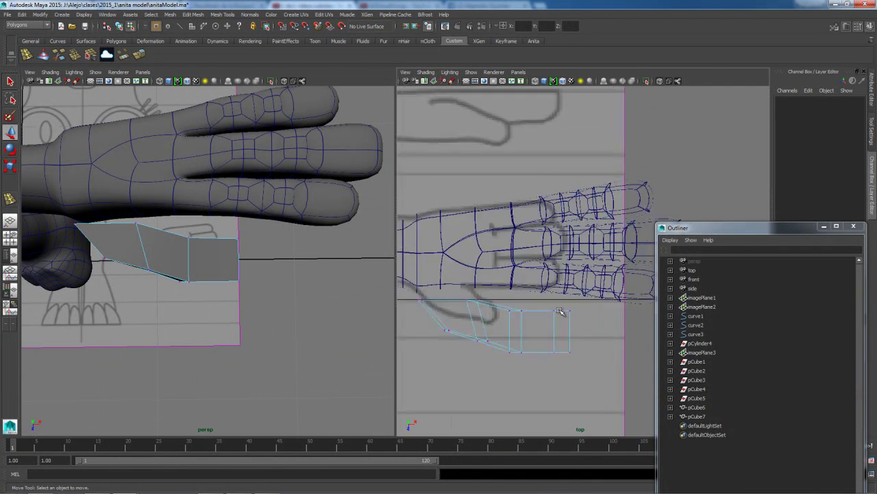
scroll(563, 312, "down", 10)
scroll(561, 310, "up", 4)
scroll(561, 311, "up", 2)
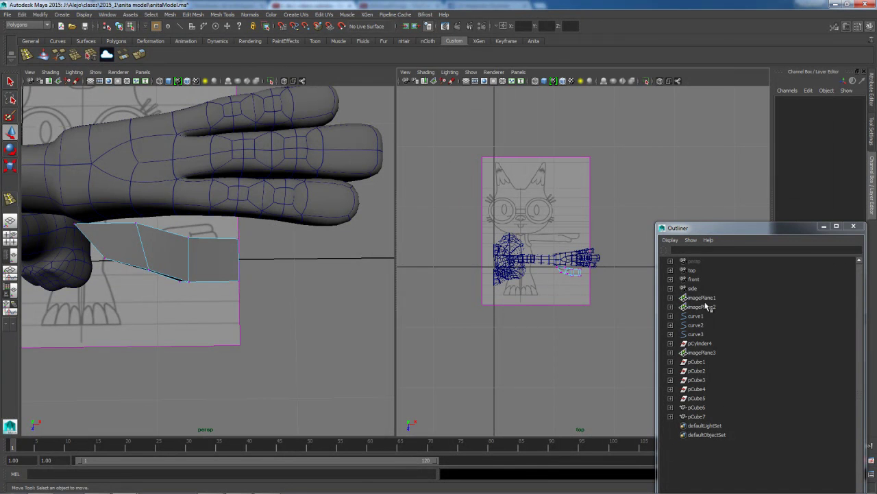
left_click(702, 352)
left_click_drag(830, 109, 830, 122)
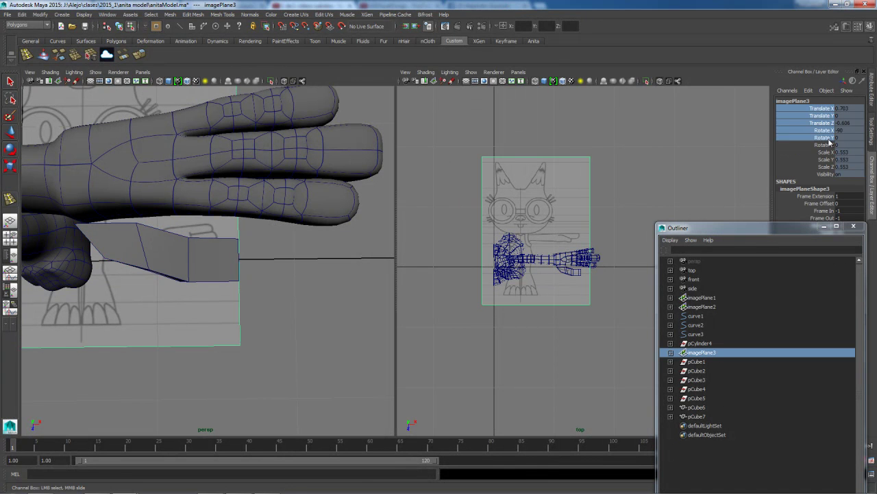
right_click(826, 123)
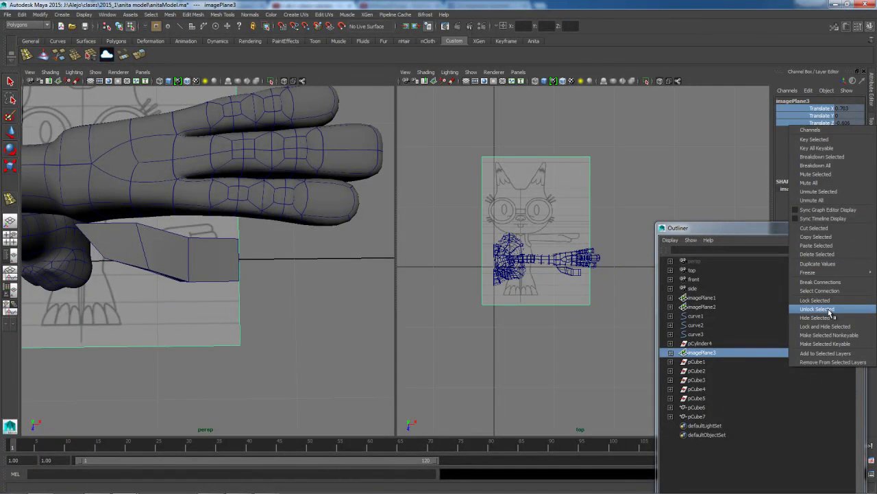
left_click(829, 311)
scroll(575, 272, "up", 6)
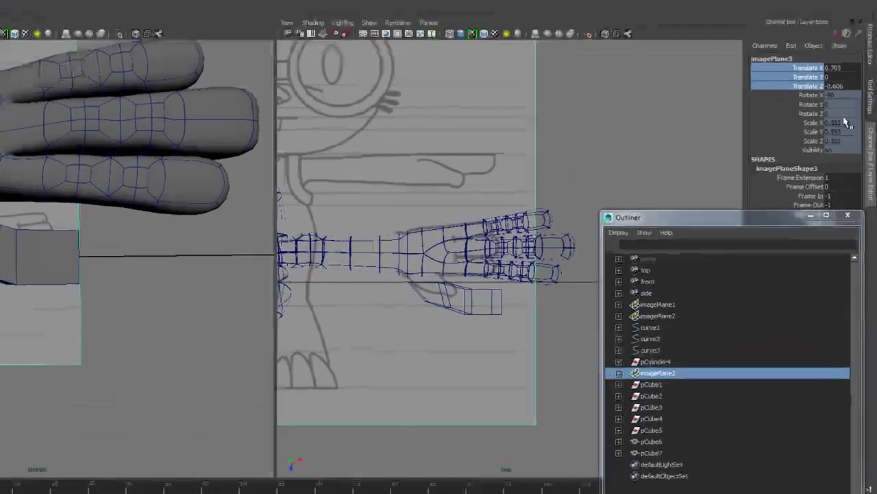
left_click_drag(829, 153, 828, 166)
right_click(828, 166)
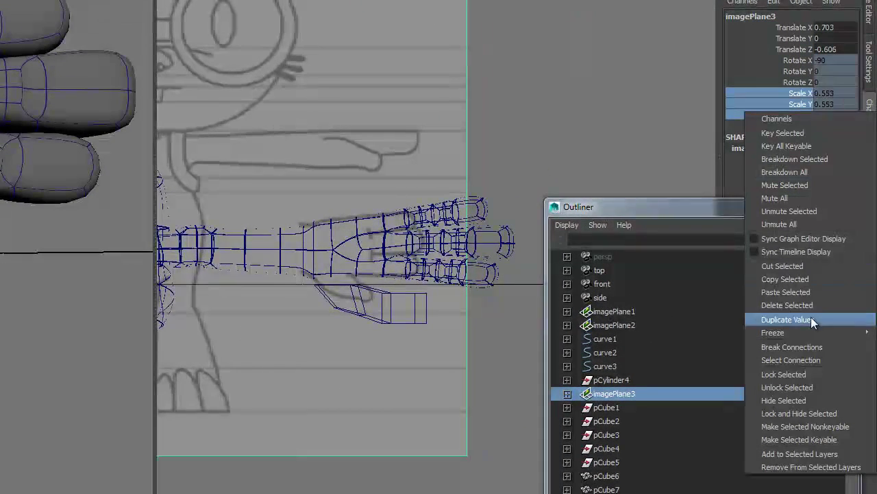
left_click(787, 388)
Scale imagePlane3 to about 0.842 and move it to about X 0.606, Z -0.847, aligning the drawn hand with the model.
left_click_drag(227, 110, 389, 66)
key("w")
left_click_drag(223, 186, 222, 140)
key("r")
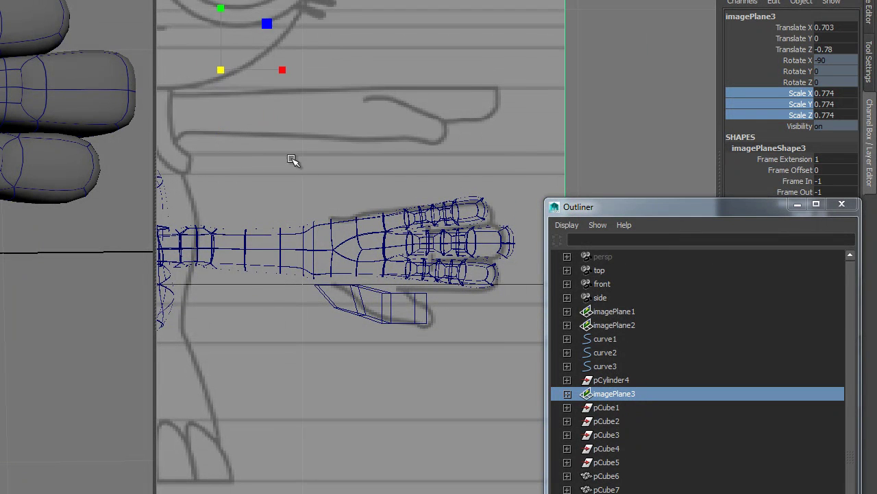
left_click_drag(224, 71, 278, 69)
key("w")
left_click_drag(268, 114, 240, 98)
scroll(381, 269, "up", 3)
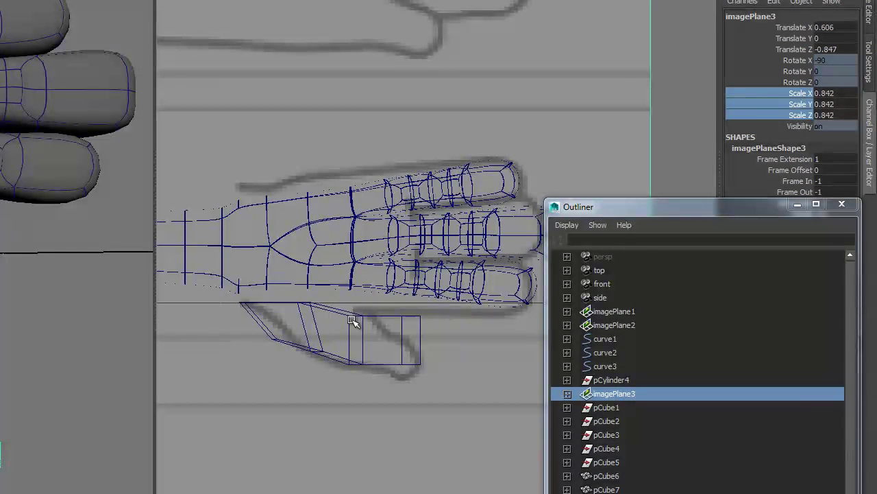
Move the vertices at the thumb's tip and middle segments in the top view to match the thumb in the hand drawing.
right_click_drag(404, 318, 394, 310)
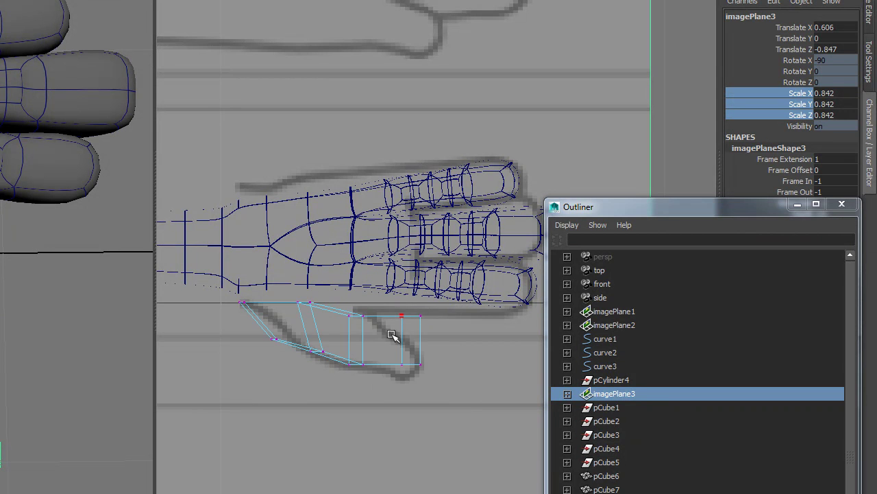
left_click(429, 367)
left_click_drag(468, 412, 457, 441)
left_click_drag(393, 296, 437, 385)
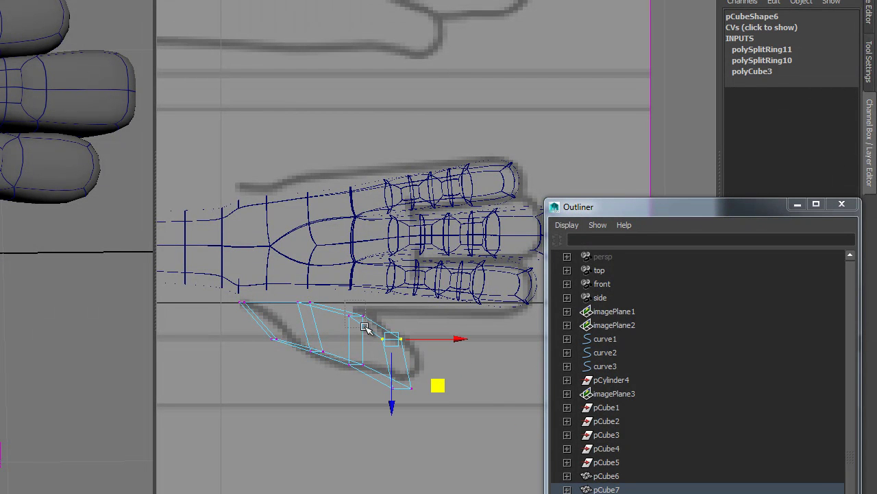
left_click(358, 318)
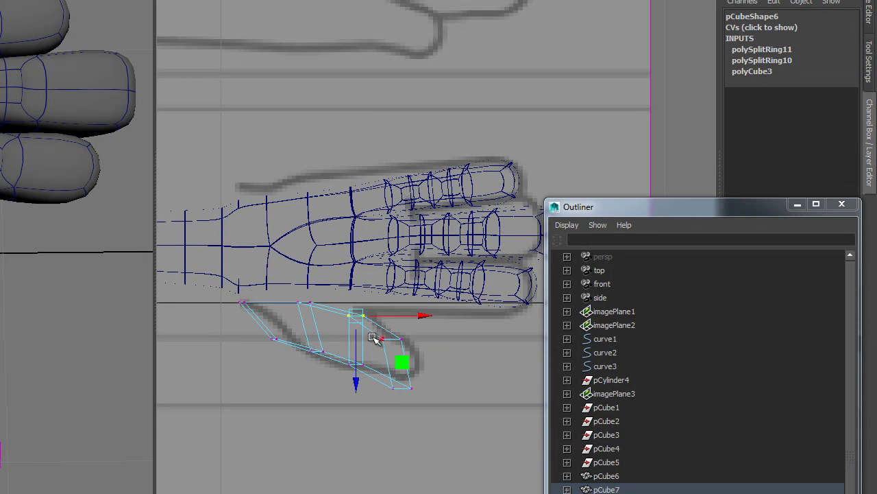
mouse_move(405, 363)
left_mouse_down()
mouse_move(391, 364)
mouse_move(403, 367)
left_mouse_up()
left_click(308, 304)
left_click_drag(352, 349, 393, 347)
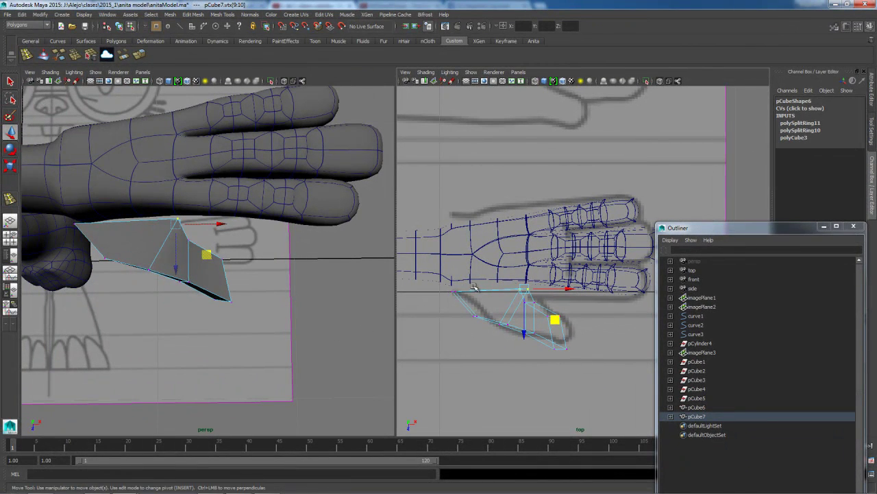
left_click(612, 335)
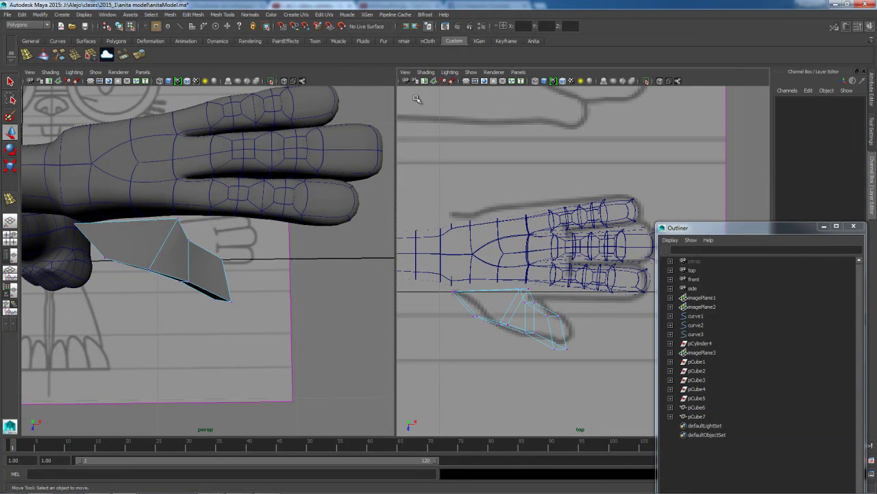
Insert edge loops running lengthwise along the thumb block, including one down the middle of its upper side.
left_click_drag(304, 319, 293, 281, "alt")
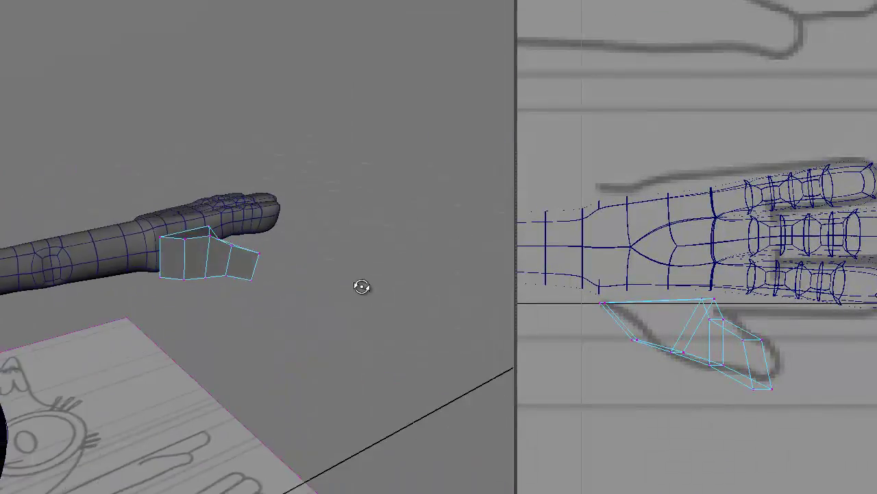
mouse_move(362, 287)
left_mouse_down("alt")
mouse_move(308, 315)
mouse_move(182, 304)
mouse_move(245, 334)
mouse_move(329, 349)
mouse_move(286, 339)
mouse_move(255, 293)
left_mouse_up("alt")
key("g")
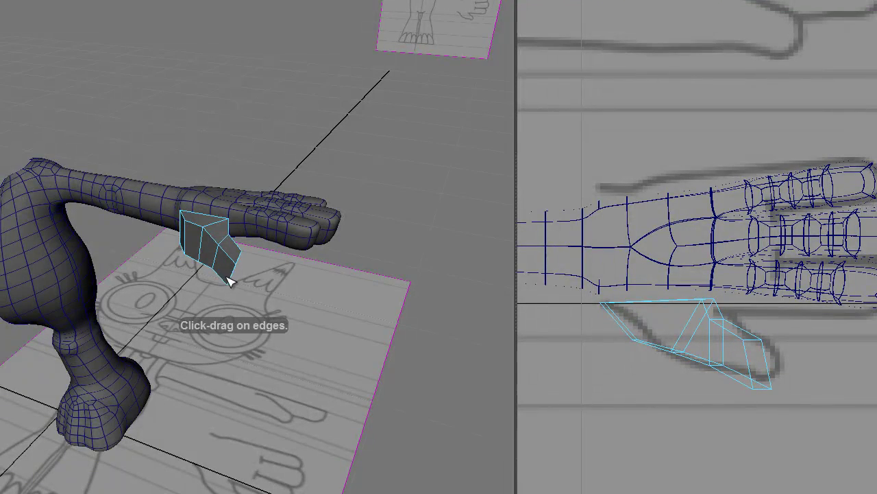
mouse_move(228, 306)
left_mouse_down("alt")
mouse_move(287, 355)
mouse_move(390, 364)
mouse_move(303, 307)
mouse_move(291, 339)
mouse_move(308, 393)
mouse_move(163, 347)
mouse_move(210, 347)
mouse_move(220, 294)
mouse_move(204, 267)
left_mouse_up("alt")
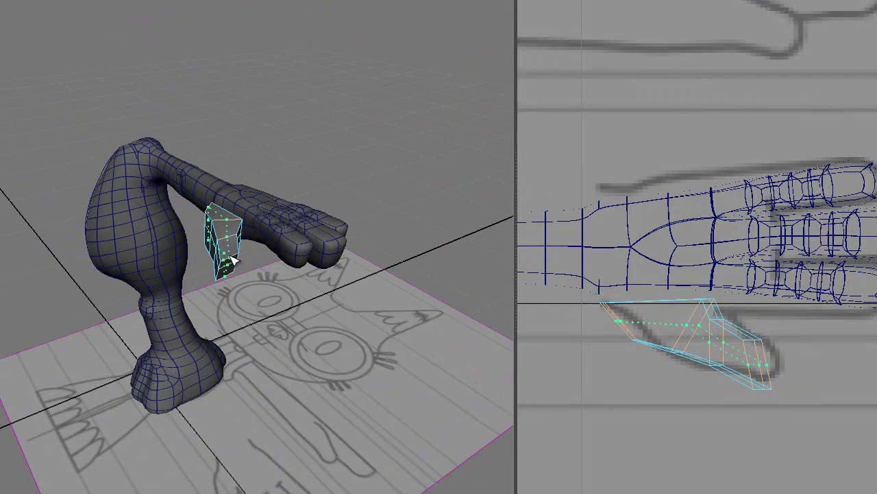
mouse_move(229, 312)
left_mouse_down("alt")
mouse_move(304, 349)
mouse_move(199, 292)
left_mouse_up("alt")
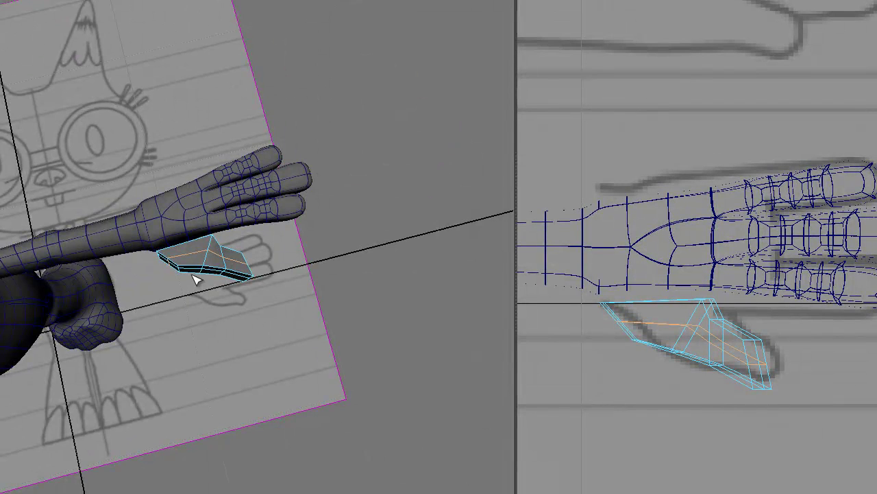
Insert an edge loop across the thumb's base segment, display the mesh smoothed and return to object selection.
scroll(195, 280, "up", 3)
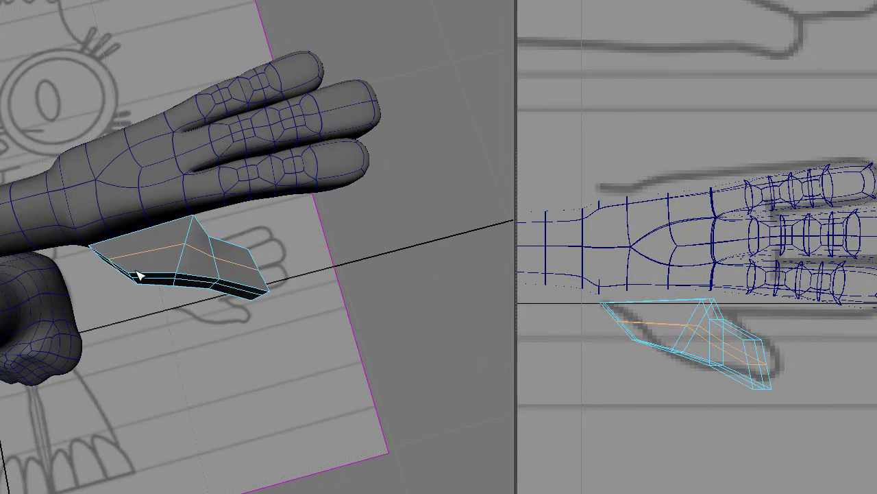
left_click(157, 275)
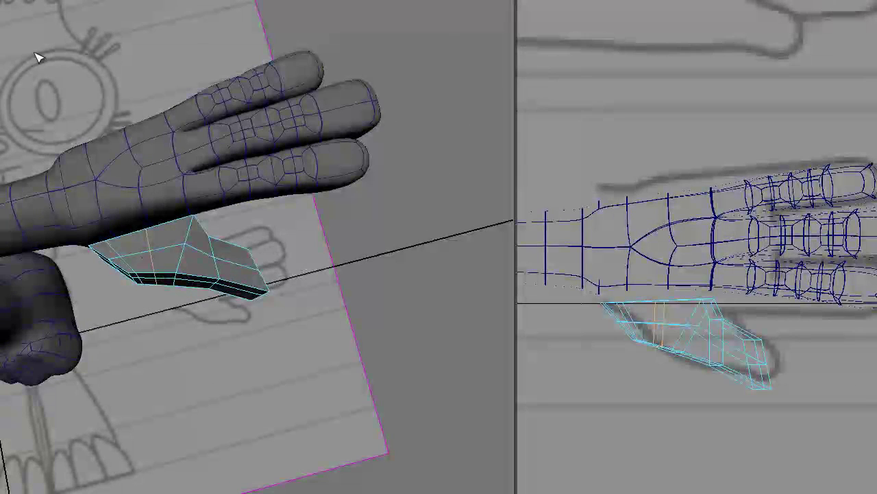
key("3")
left_click_drag(210, 226, 157, 259, "alt")
right_click_drag(312, 227, 315, 258)
left_click(328, 0)
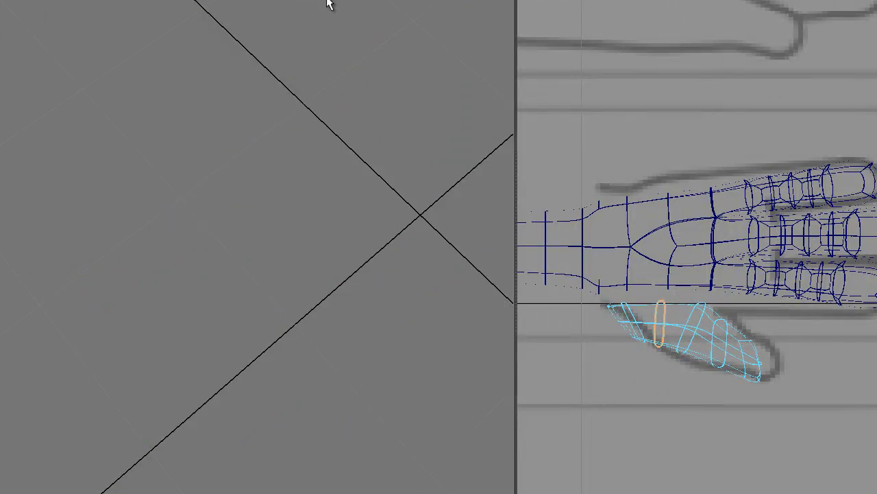
left_click_drag(336, 168, 307, 160, "alt")
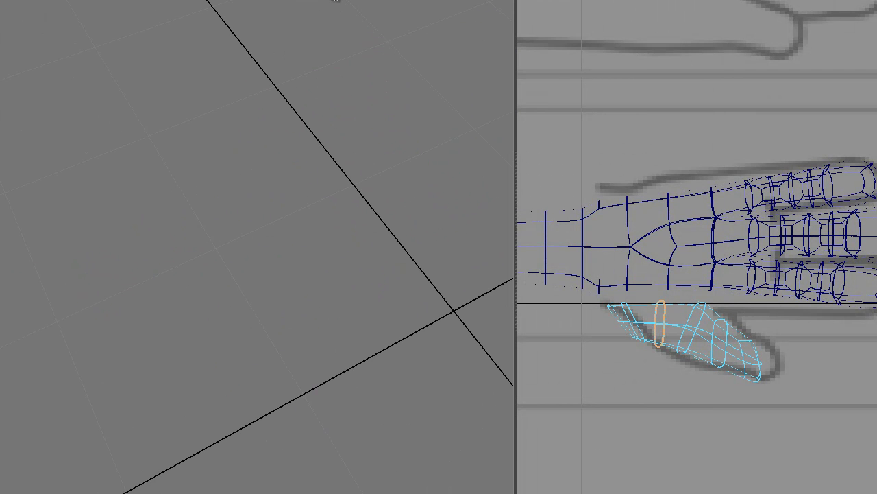
left_click(335, 0)
right_click_drag(305, 230, 321, 219)
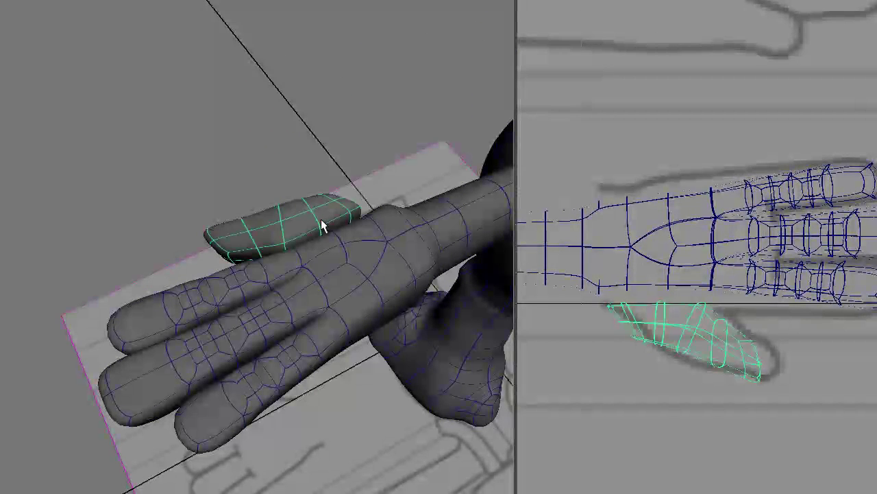
Isolate the thumb, delete the faces on its side that meets the palm, and bring the other objects back into view.
left_click(335, 0)
key("f")
left_click_drag(308, 226, 284, 198, "alt")
right_click_drag(310, 247, 320, 280)
left_click(289, 232)
left_click(330, 238)
left_click(364, 250)
left_click(339, 258)
left_click(311, 259)
left_click(304, 248)
right_click_drag(313, 221, 351, 205)
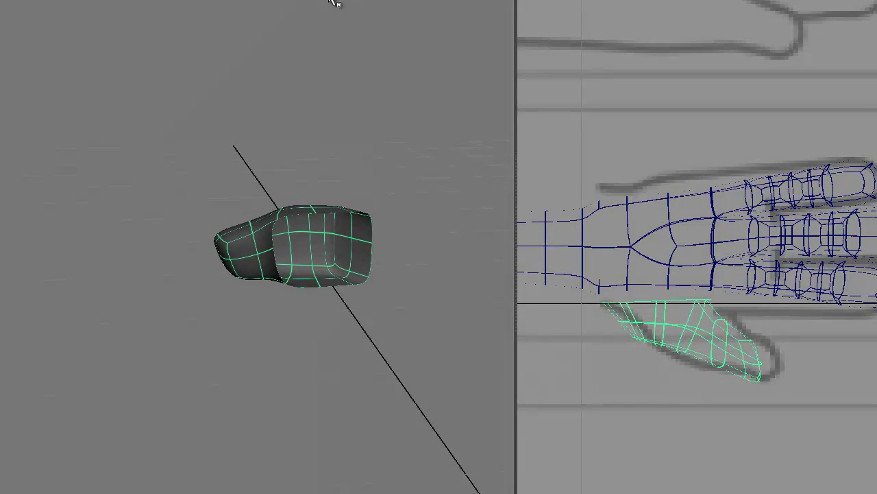
key("ctrl+1")
left_click_drag(333, 260, 375, 249, "alt")
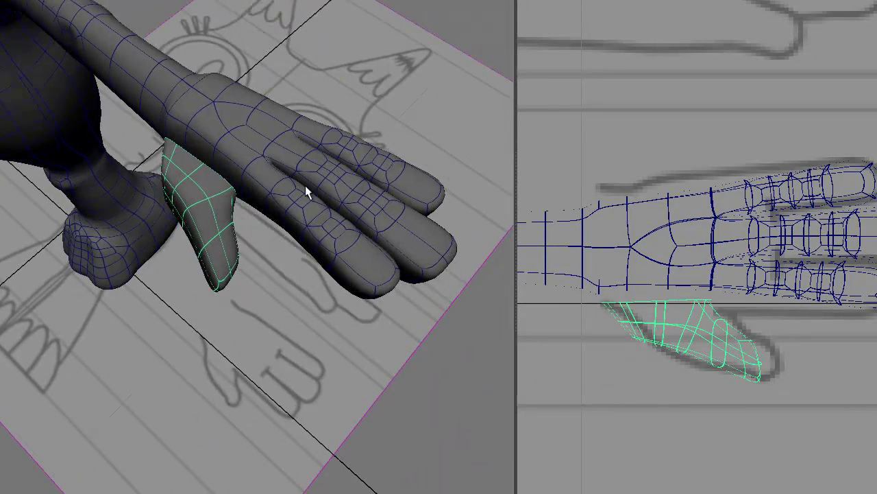
Delete the faces on the edge of the palm where the thumb attaches, leaving an opening in the hand mesh.
left_click(375, 243)
left_click_drag(336, 3, 280, 147, "alt")
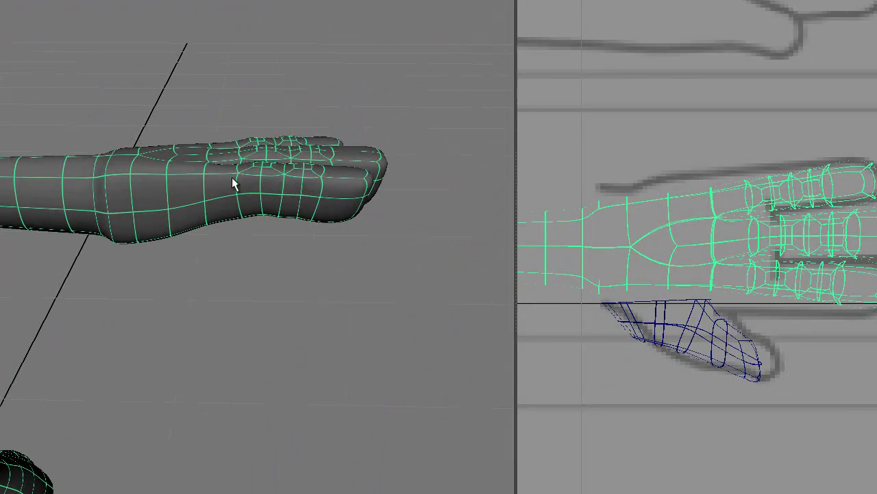
right_click_drag(156, 209, 162, 250)
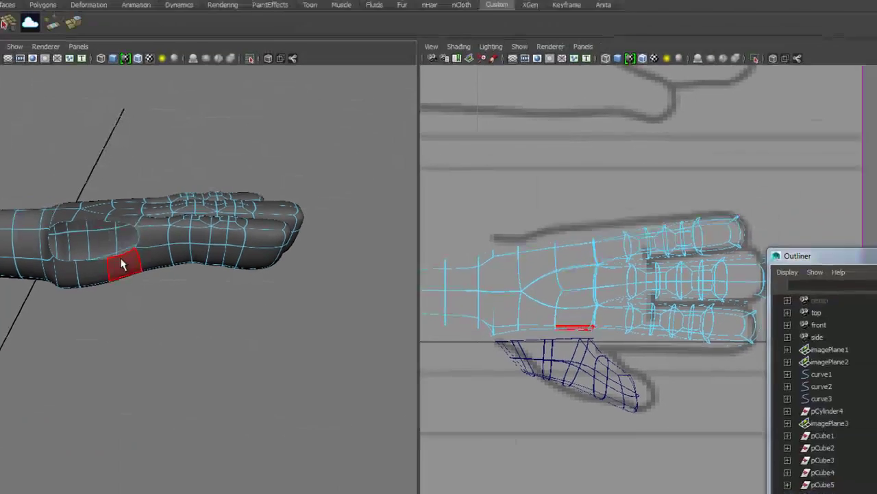
left_click(157, 195)
key("Delete")
right_click_drag(112, 242, 145, 236)
left_click(124, 260)
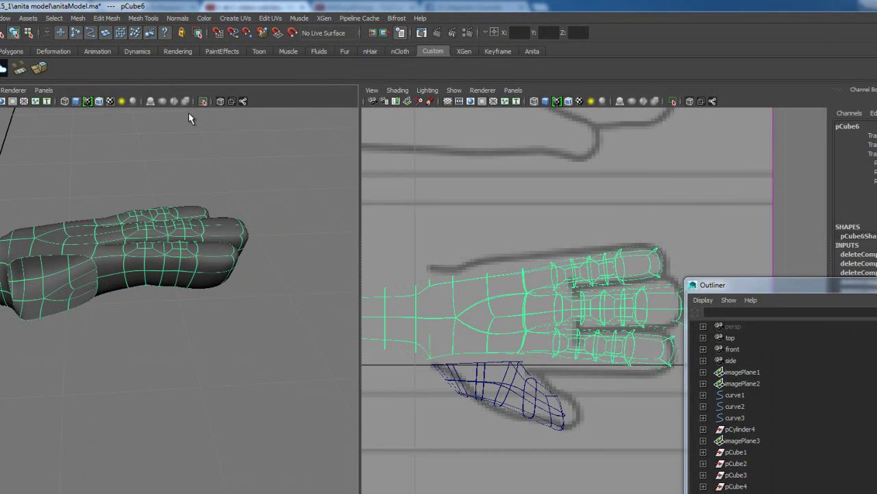
Combine the hand and the thumb into a single polygon mesh.
left_click_drag(178, 206, 117, 273, "alt")
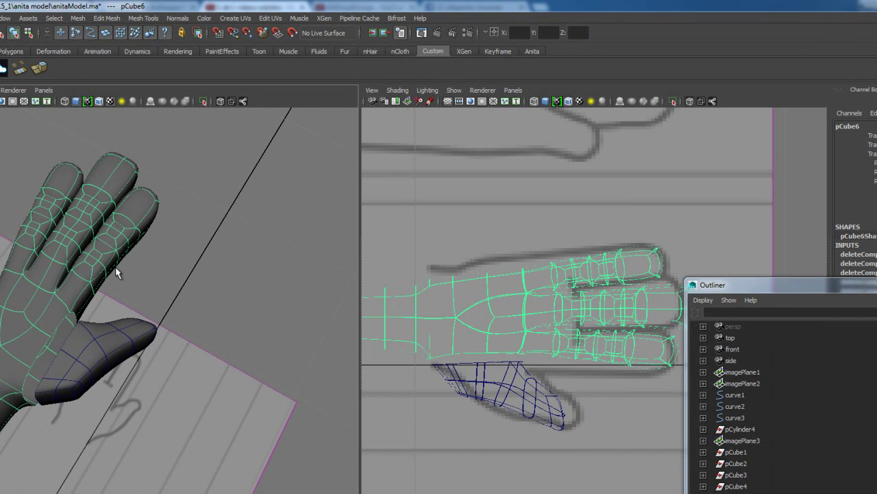
left_click(114, 328)
left_click(77, 18)
left_click(95, 53)
left_click_drag(78, 353, 134, 341, "alt")
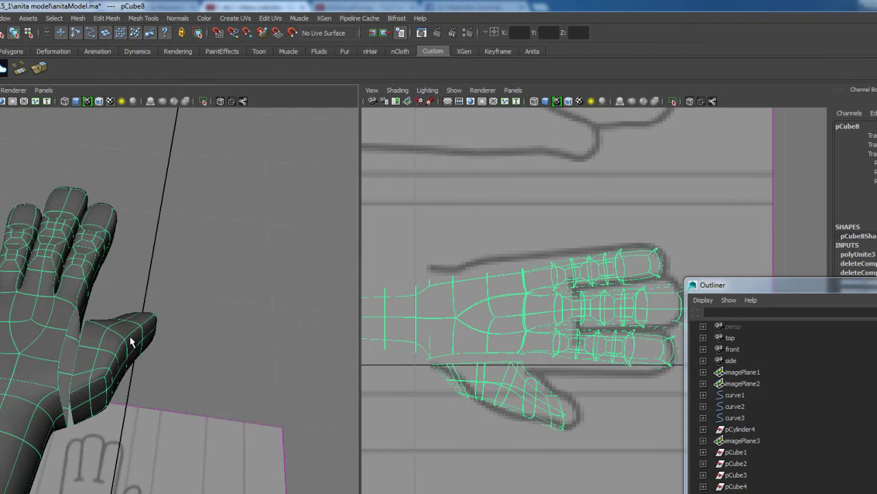
Bridge the palm's open border to the thumb's open border using a linear path with 0 divisions.
right_click_drag(81, 349, 74, 330)
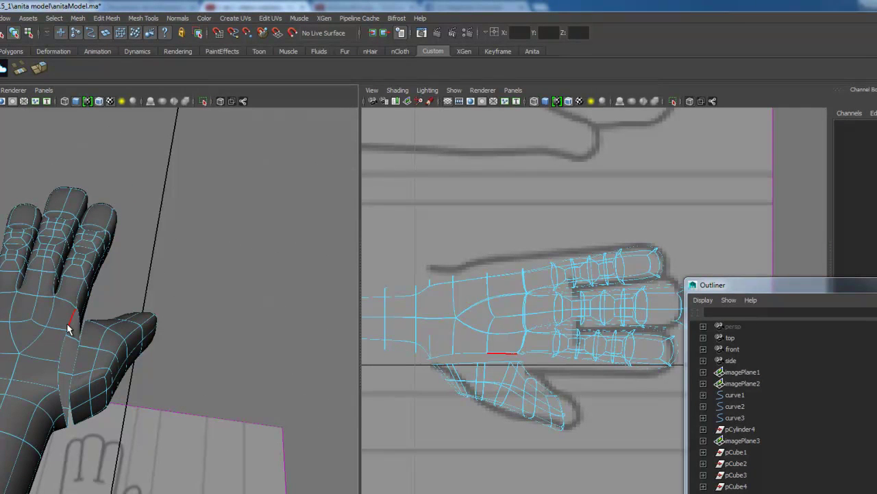
double_click(69, 326)
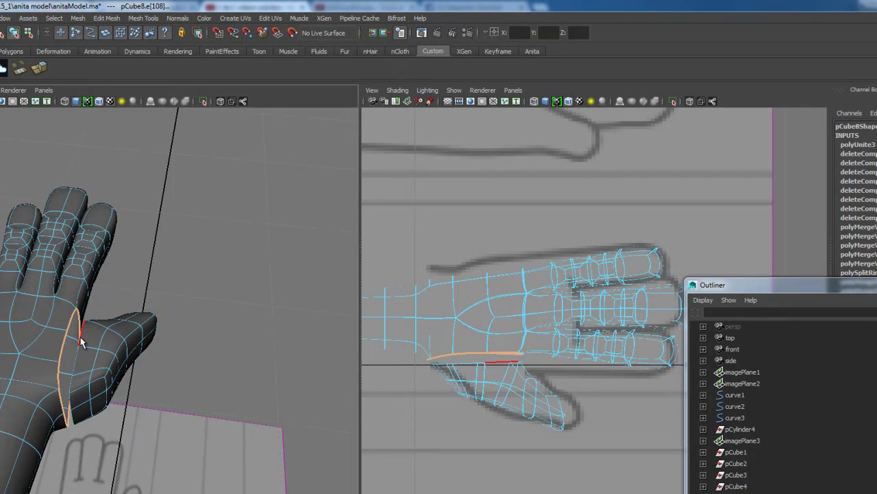
left_click(101, 18)
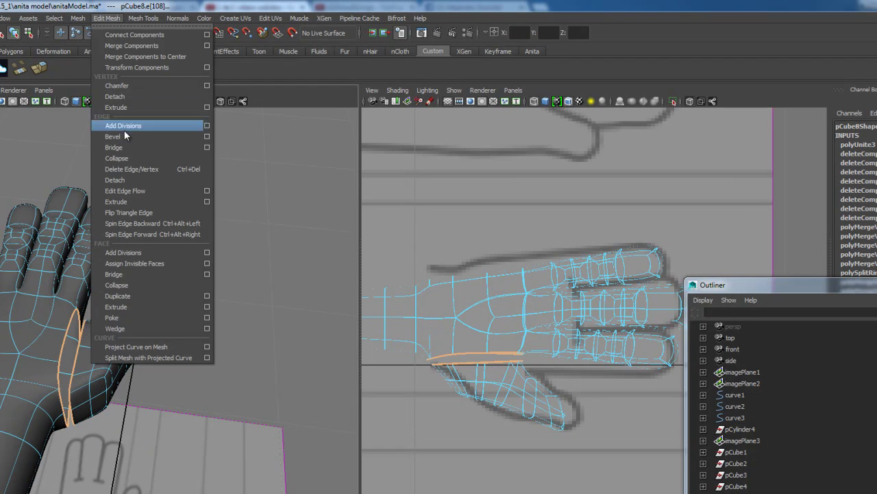
left_click(199, 146)
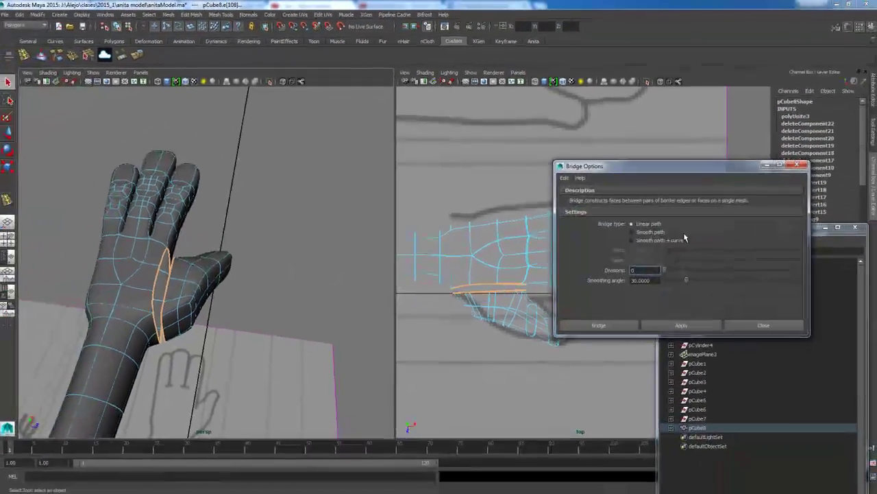
left_click(605, 330)
left_click_drag(286, 341, 191, 283, "alt")
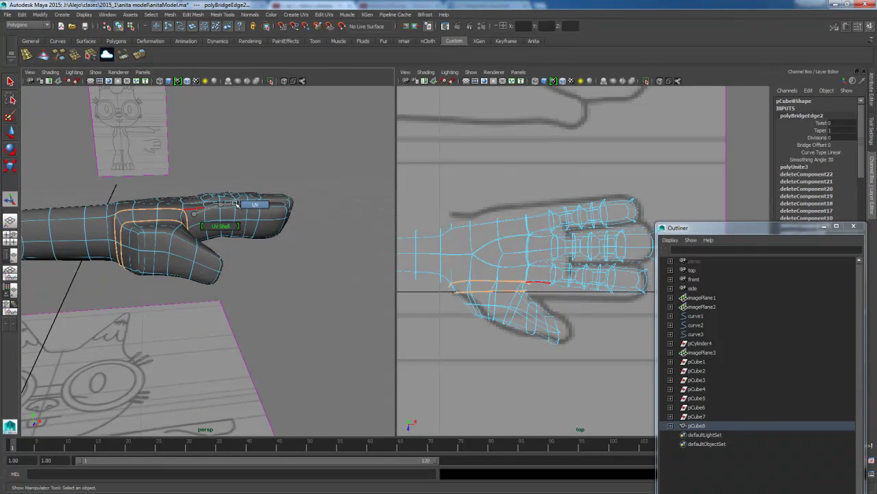
right_click(195, 214)
left_click(233, 203)
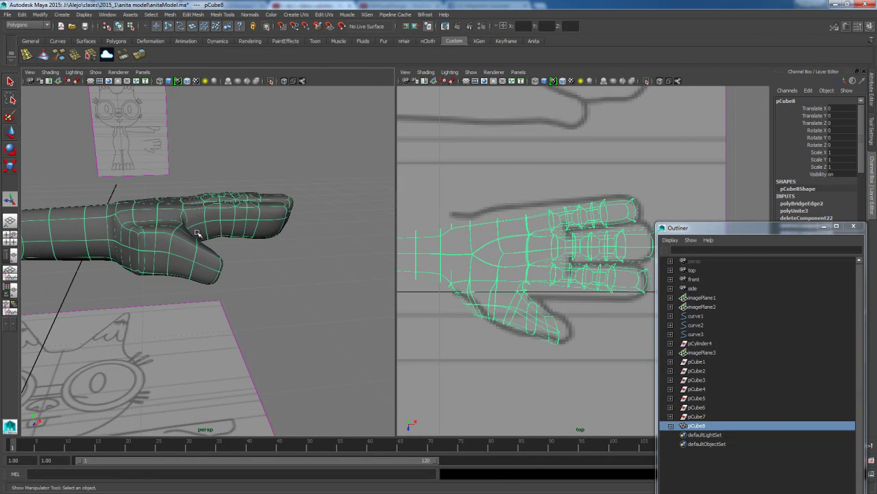
left_click_drag(233, 203, 160, 283, "alt")
Save the scene, accepting the Student Version notice.
key("q")
key("ctrl+s")
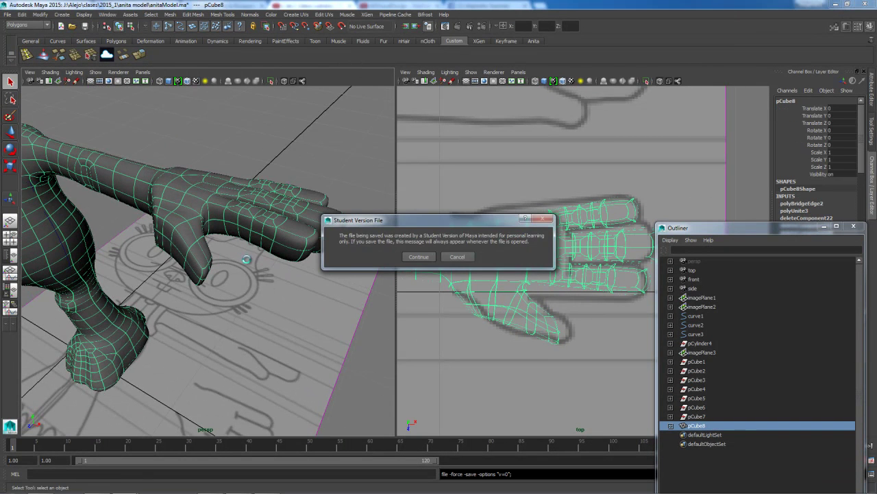
left_click(426, 260)
Relax the mesh around the thumb's base and palm with the Sculpt Geometry Tool, undoing an unwanted stroke.
left_click_drag(251, 202, 274, 233, "alt")
left_click(45, 57)
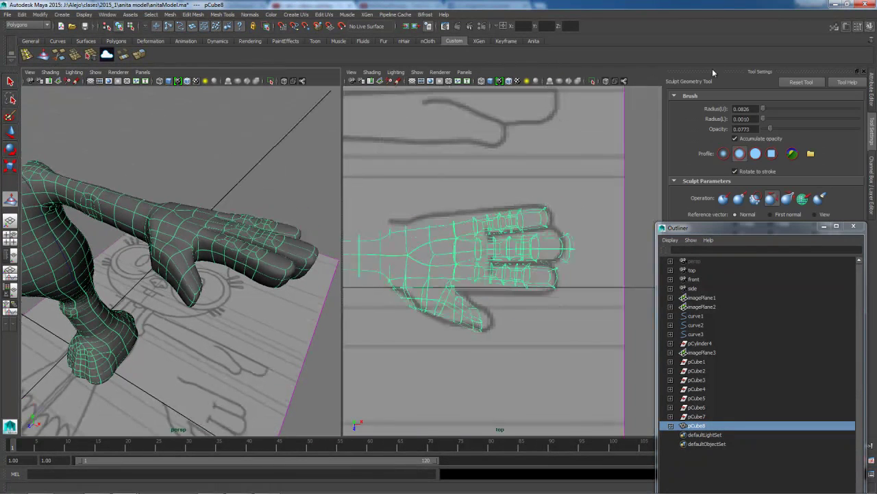
left_click_drag(757, 227, 702, 310)
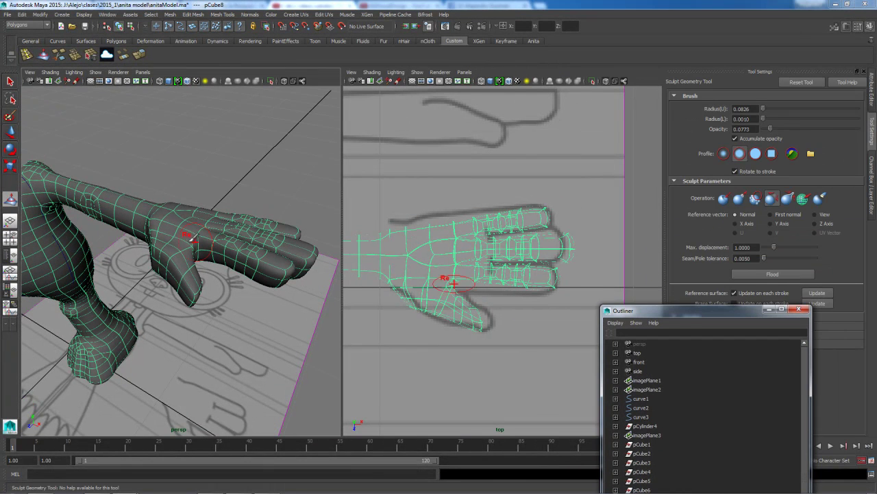
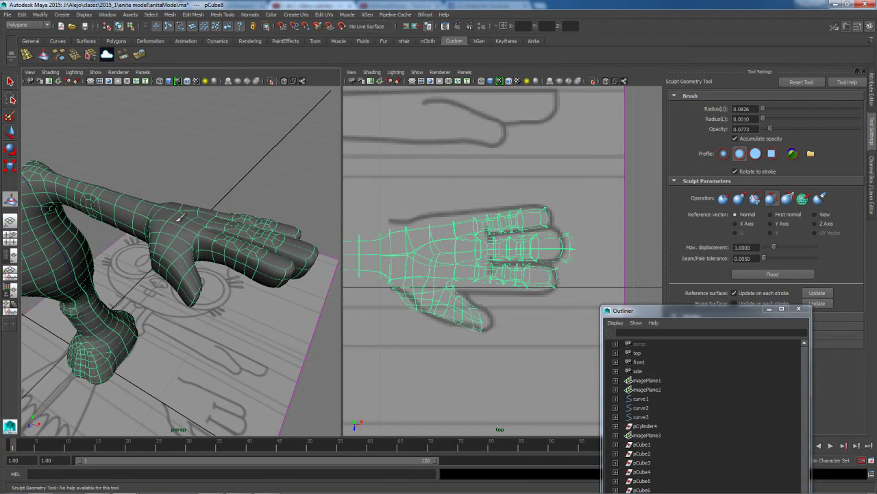
mouse_move(165, 241)
left_mouse_down("alt")
mouse_move(42, 253)
mouse_move(141, 263)
left_mouse_up("alt")
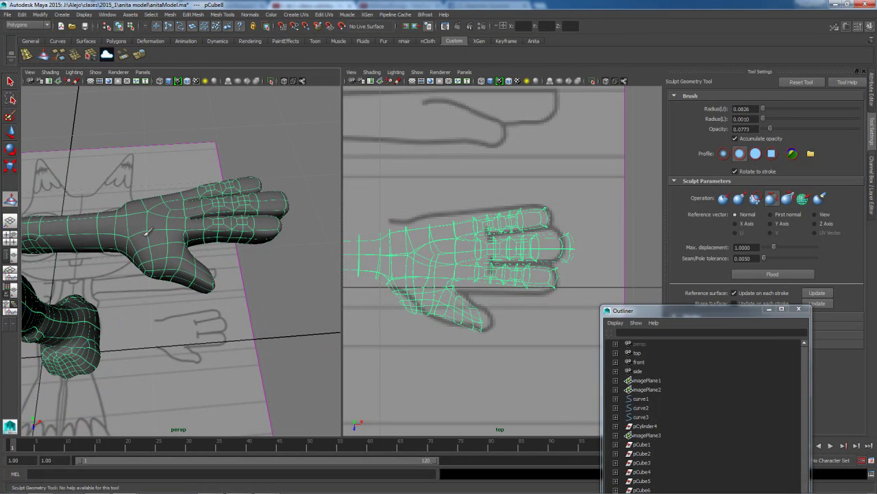
left_click_drag(181, 267, 156, 266, "alt")
key("ctrl+z")
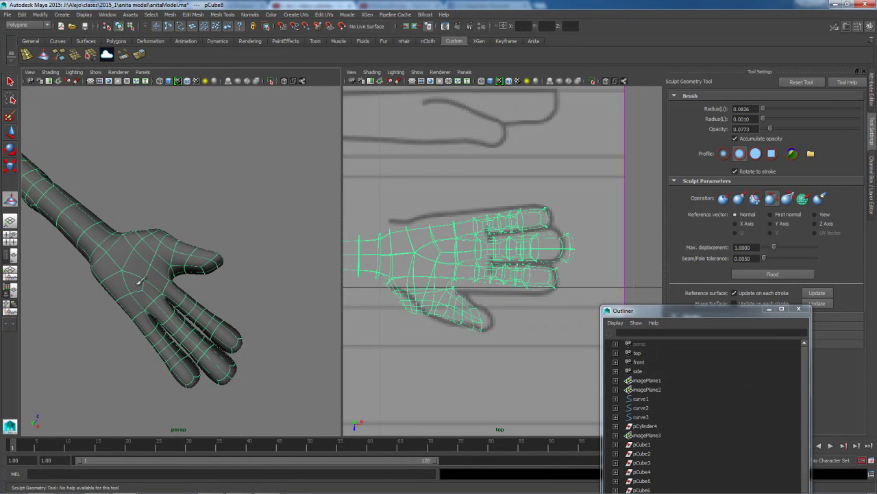
left_click_drag(164, 249, 168, 275, "alt")
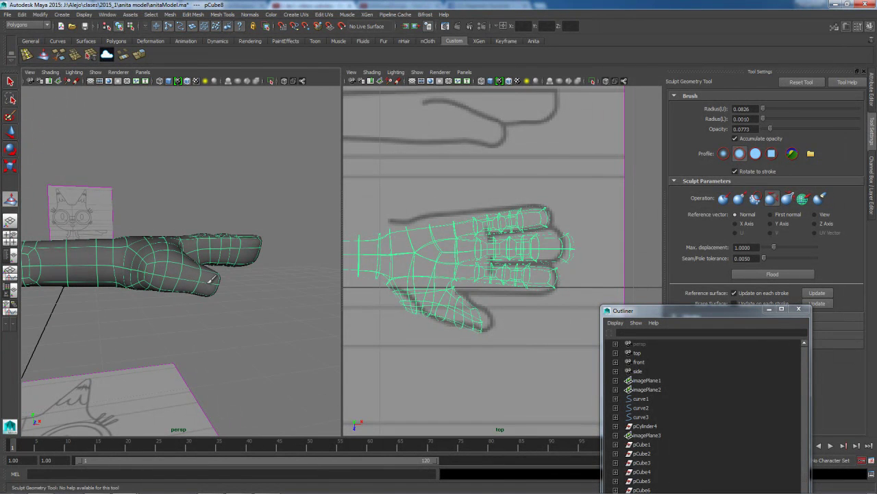
mouse_move(216, 275)
left_mouse_down("alt")
mouse_move(117, 294)
mouse_move(200, 286)
mouse_move(186, 264)
left_mouse_up("alt")
Move individual vertices around the thumb and its base to refine the transition into the palm.
key("q")
right_click_drag(185, 266, 159, 271)
left_click(176, 292)
left_click_drag(175, 294, 230, 333, "alt")
key("w")
mouse_move(232, 293)
left_mouse_down("alt")
mouse_move(227, 272)
mouse_move(254, 294)
mouse_move(136, 299)
mouse_move(144, 286)
mouse_move(228, 322)
mouse_move(252, 303)
mouse_move(241, 296)
left_mouse_up("alt")
left_click(163, 293)
left_click_drag(240, 256, 130, 244)
left_click(195, 279)
left_click(170, 256)
left_click_drag(169, 289, 195, 242)
left_click(141, 274)
Move the vertices at the thumb's tip and the ring behind it outward to follow the drawn thumb.
left_click_drag(142, 276, 162, 327, "alt")
left_click_drag(185, 291, 202, 299)
right_click_drag(218, 302, 313, 325, "alt")
left_click_drag(313, 325, 223, 276, "alt")
left_click(230, 300)
left_click_drag(262, 334, 274, 335)
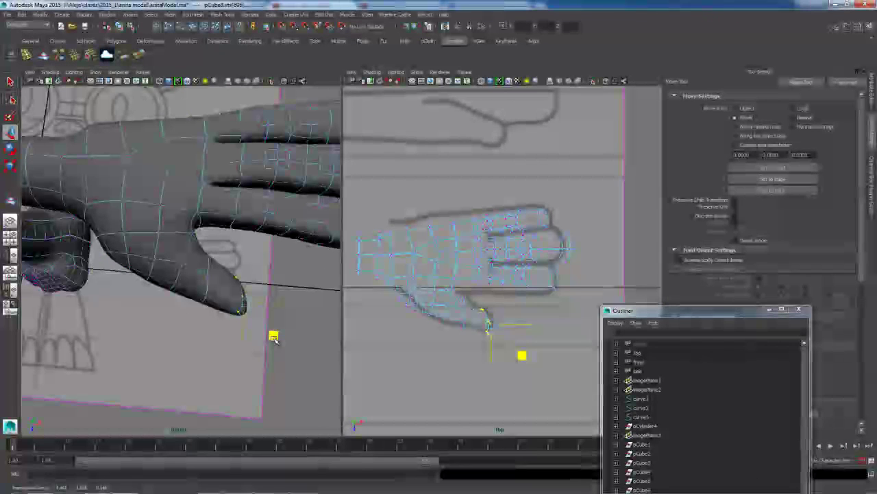
left_click(219, 284)
left_click_drag(237, 317, 243, 318)
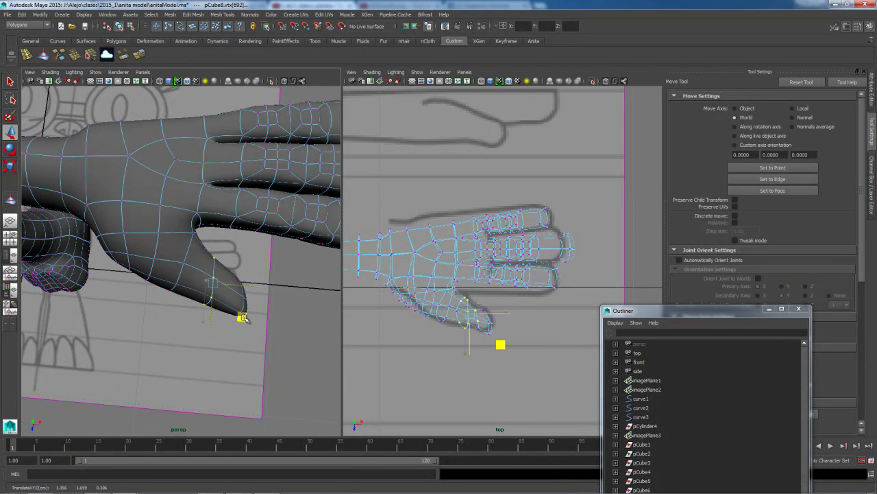
Adjust the vertices in the web between the thumb and index finger and the vertex ring across the thumb's lower part.
left_click(212, 258)
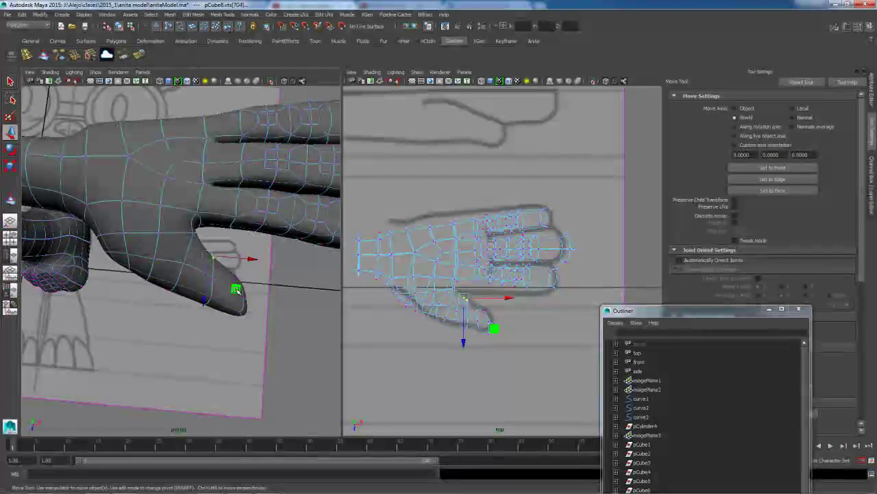
left_click(196, 231)
left_click_drag(223, 260, 132, 302)
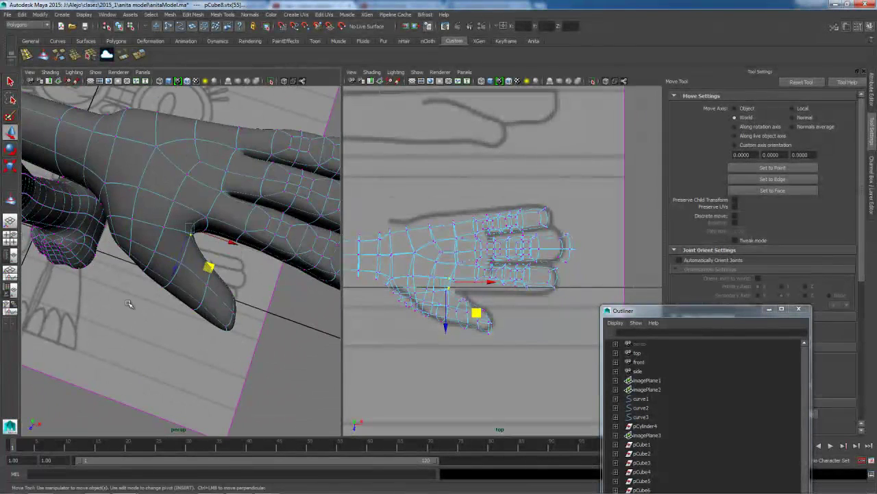
left_click(179, 261)
left_click_drag(196, 310, 191, 252)
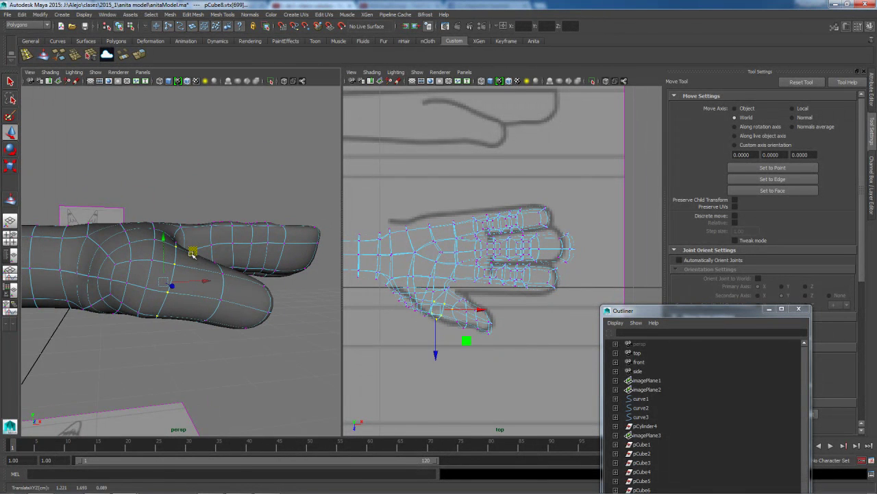
left_click(185, 345)
left_click_drag(186, 346, 170, 371, "alt")
Insert an edge loop around the thumb near its tip.
left_click(29, 56)
left_click_drag(140, 237, 197, 277, "alt")
left_click(200, 265)
left_click(239, 263)
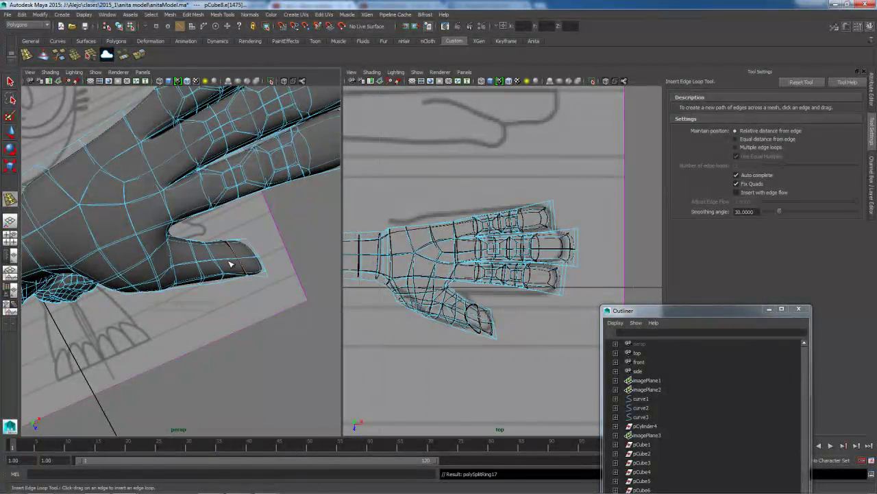
key("q")
Move the vertex on the thumb's inner edge along Z to shape its inner contour.
mouse_move(198, 254)
left_mouse_down("alt")
mouse_move(198, 268)
mouse_move(231, 283)
mouse_move(212, 254)
left_mouse_up("alt")
right_click(211, 253)
left_click(192, 253)
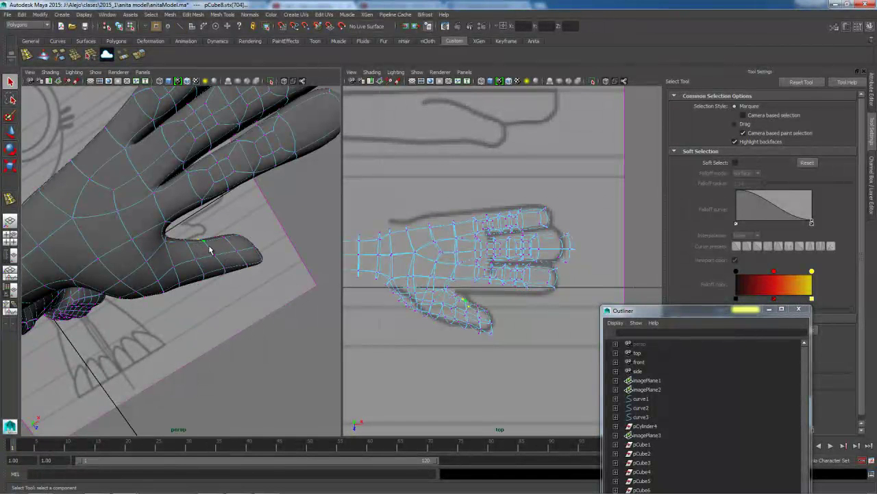
left_click(210, 248)
key("w")
left_click_drag(226, 276, 218, 321)
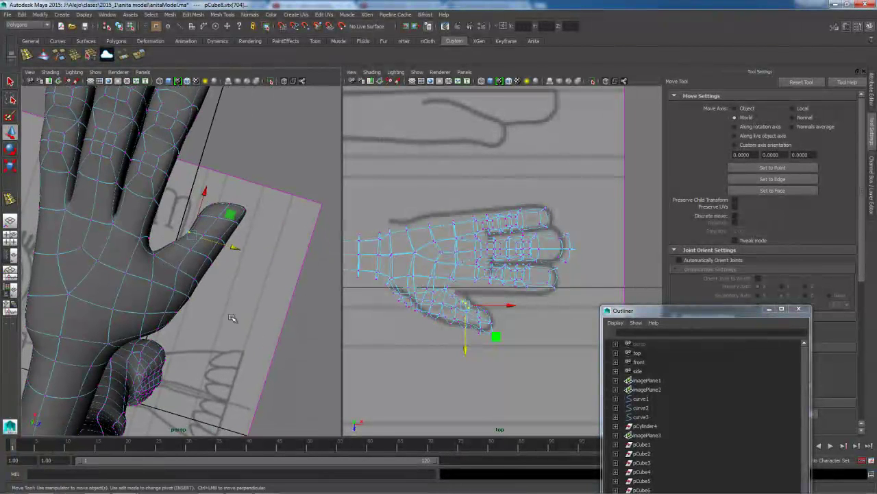
Move the vertices at the thumb's tip outward to refine the rounded end.
left_click(199, 201)
left_click_drag(223, 224, 224, 224)
left_click_drag(248, 195, 267, 178)
left_click(244, 215)
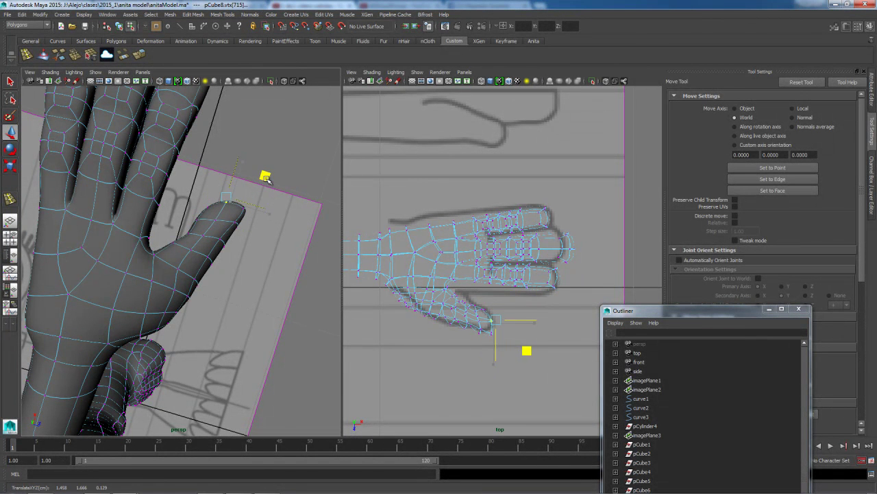
Adjust the vertices along the thumb's outer edge down to its base, and the vertex in the web beside the index finger.
left_click(222, 237)
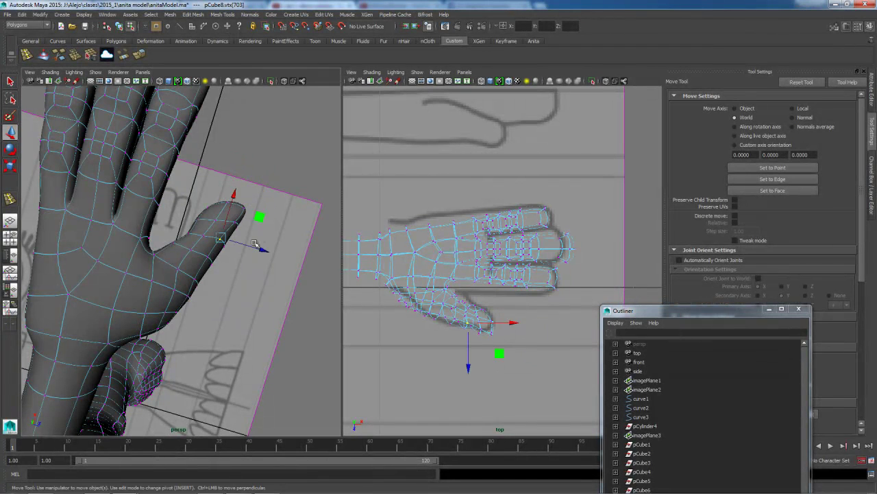
left_click_drag(261, 218, 263, 220)
left_click(209, 257)
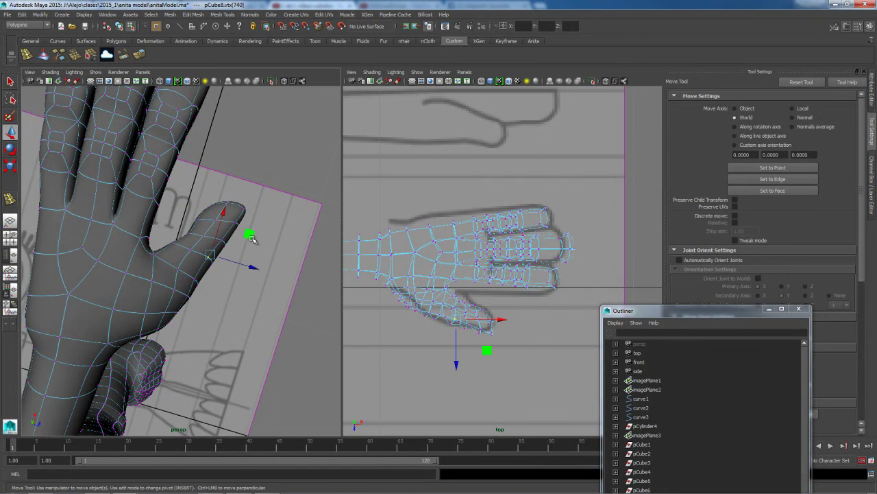
left_click(171, 323)
left_click_drag(207, 307, 202, 307)
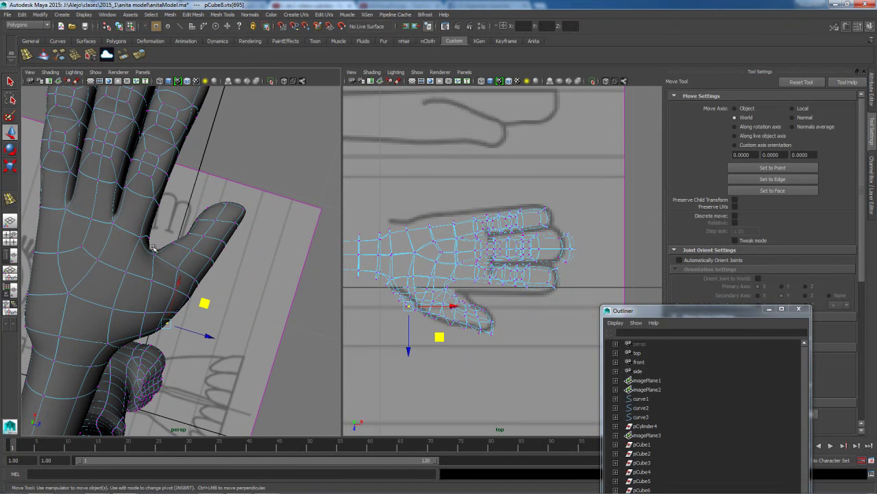
left_click(189, 236)
left_click_drag(190, 240, 185, 239)
Adjust the vertices along the outer edge of the palm, on the side opposite the thumb.
mouse_move(179, 276)
left_mouse_down("alt")
mouse_move(161, 301)
mouse_move(185, 276)
left_mouse_up("alt")
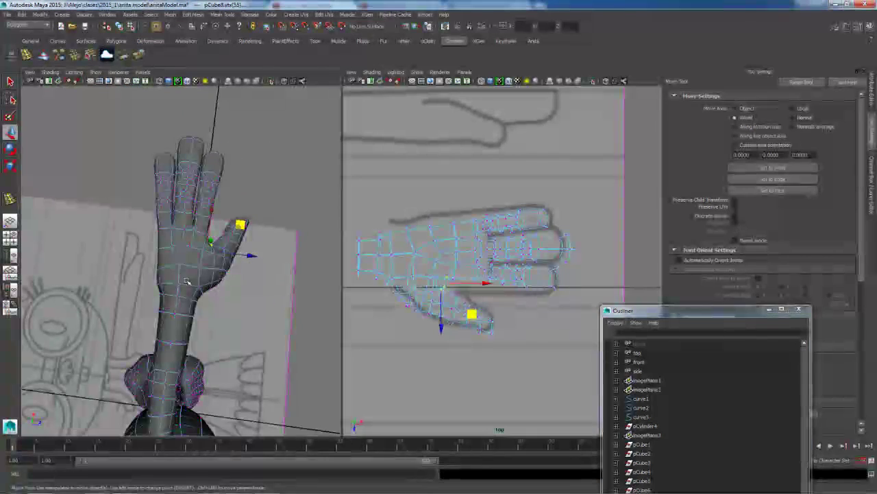
scroll(183, 279, "up", 4)
left_click(141, 203)
left_click_drag(177, 186, 169, 184)
left_click_drag(137, 229, 146, 252)
left_click_drag(172, 217, 167, 222)
left_click(165, 262)
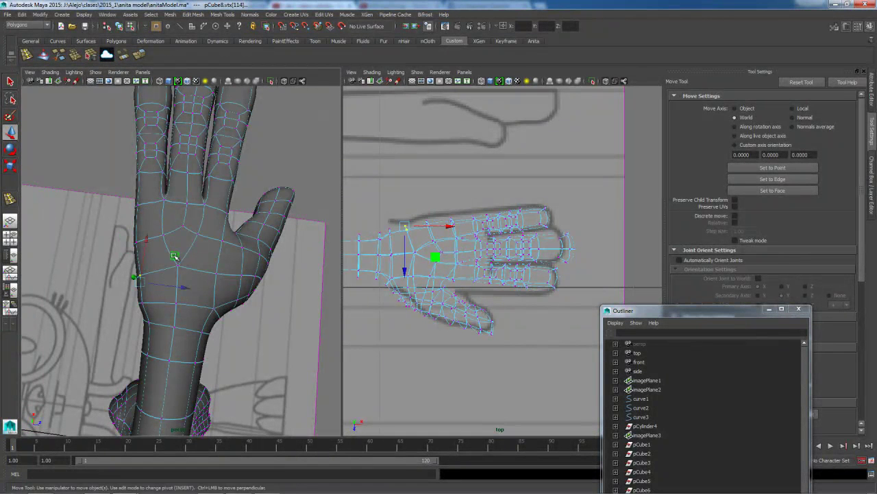
Select the row of vertices along the hand's outer side opposite the thumb and shift them along Z.
right_click_drag(169, 264, 170, 310, "alt")
left_click_drag(192, 238, 136, 299, "alt")
left_click(148, 272)
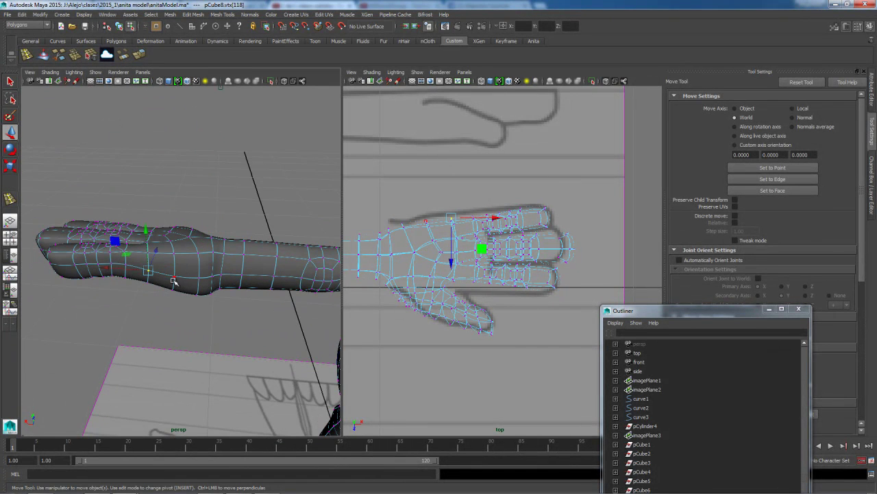
left_click(199, 277, "shift")
left_click(212, 277, "shift")
left_click_drag(211, 281, 195, 322, "alt")
middle_click_drag(187, 250, 184, 254)
left_click_drag(183, 264, 216, 288, "alt")
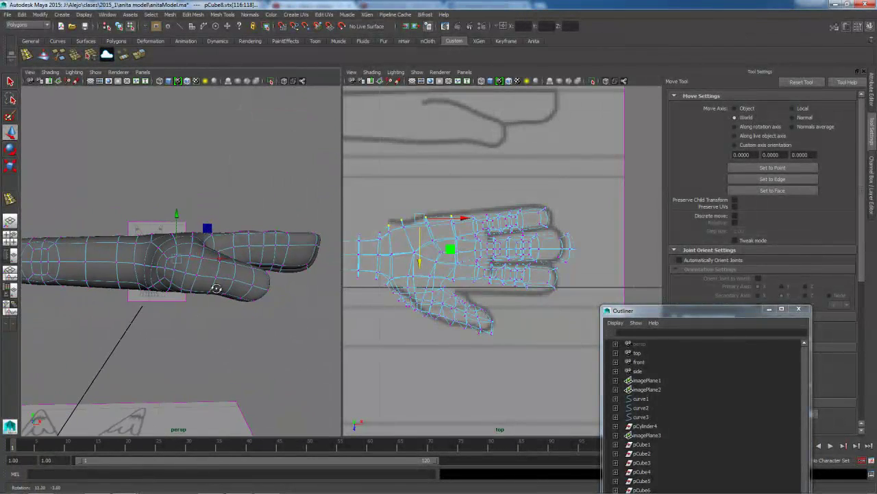
Adjust the vertices on the thumb's upper and lower contours in side view and return to object mode.
scroll(253, 267, "up", 2)
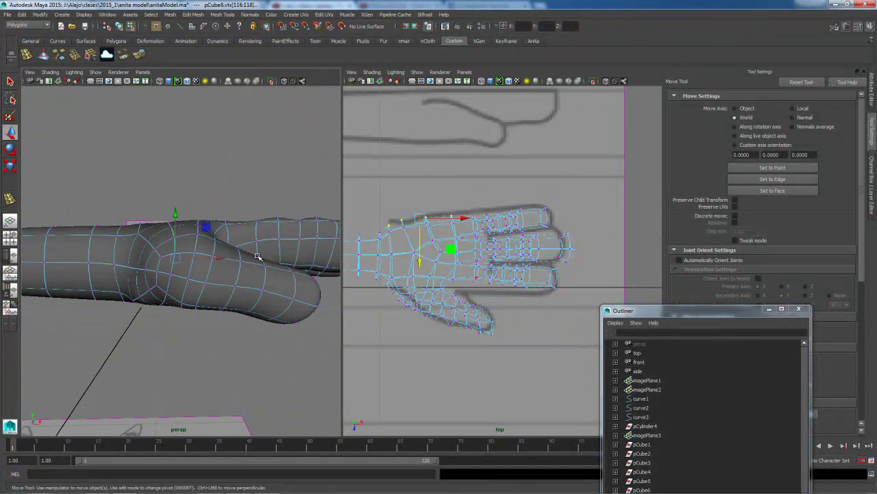
left_click(257, 257)
left_click_drag(255, 253, 254, 211)
left_click(253, 309)
left_click_drag(250, 280, 248, 239)
right_click_drag(248, 240, 258, 233)
left_click(256, 237)
left_click_drag(265, 295, 153, 290, "alt")
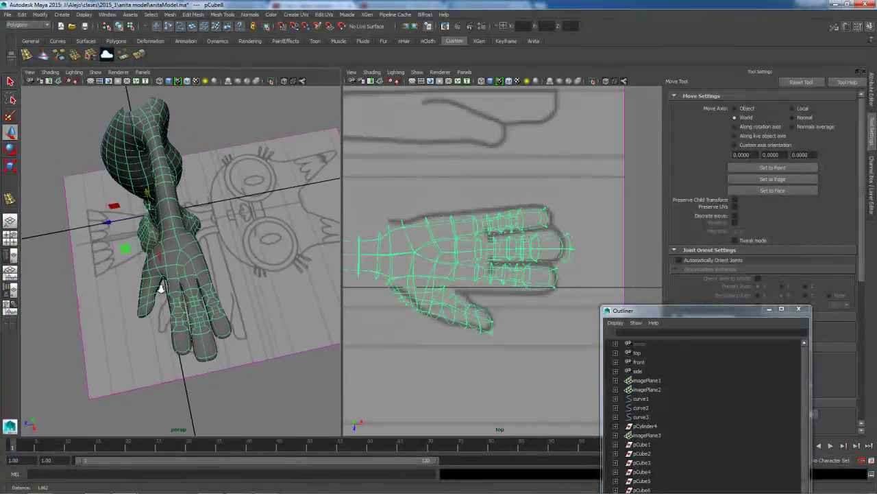
Reposition the vertex in the web between the thumb and index finger along X and Z.
scroll(156, 293, "up", 3)
right_click_drag(162, 277, 133, 279)
left_click_drag(143, 295, 172, 268, "alt")
left_click(215, 263)
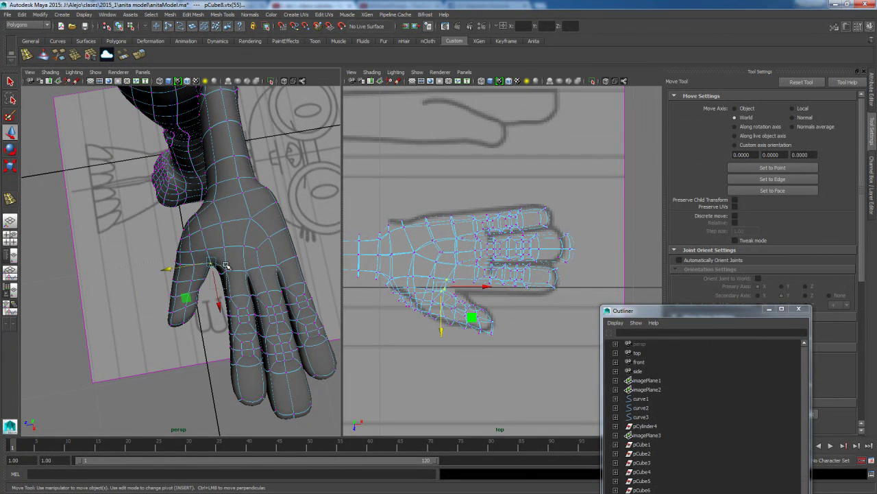
left_click(232, 266, "shift")
left_click_drag(179, 273, 169, 275)
key("ctrl+z")
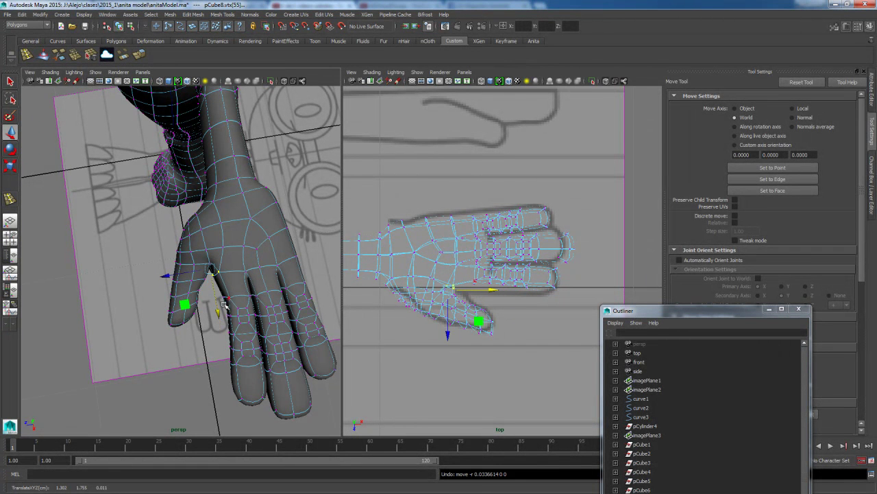
left_click_drag(176, 274, 178, 275)
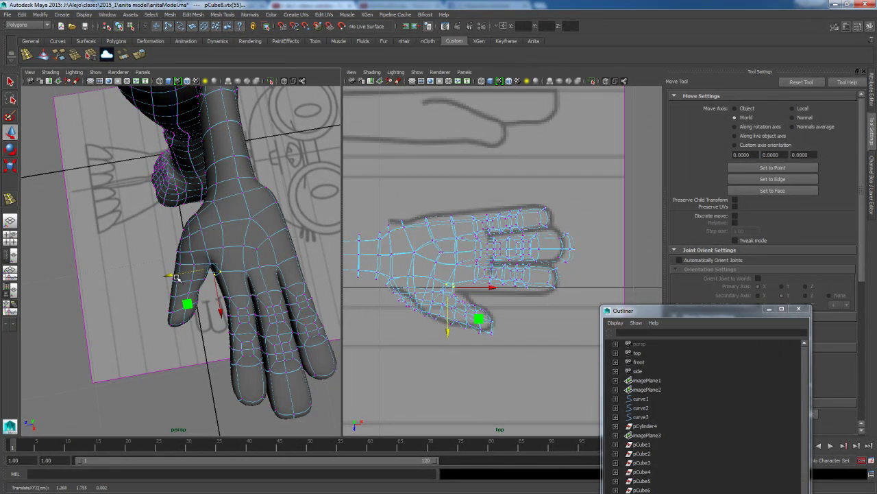
Move the vertices along the index finger's thumb-facing side along Z to even out its contour.
left_click(206, 301)
left_click_drag(205, 307, 170, 309)
left_click(231, 319)
left_click(180, 369)
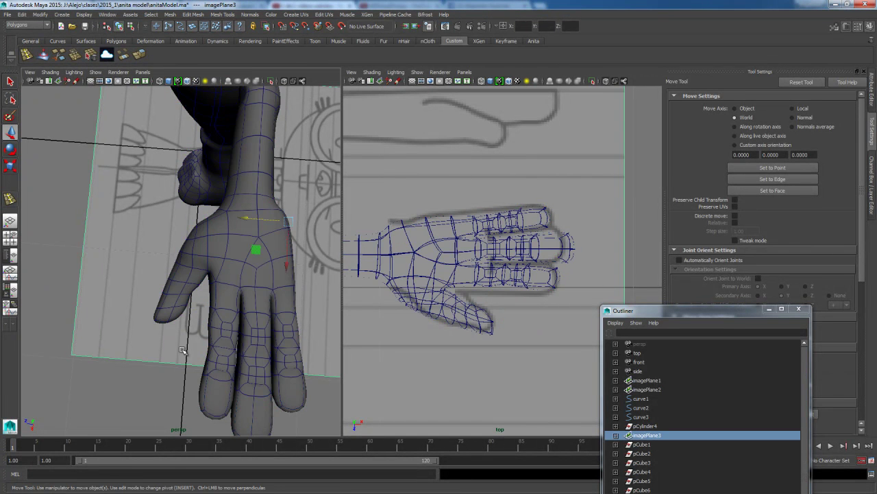
left_click(213, 351)
right_click_drag(217, 352, 180, 277)
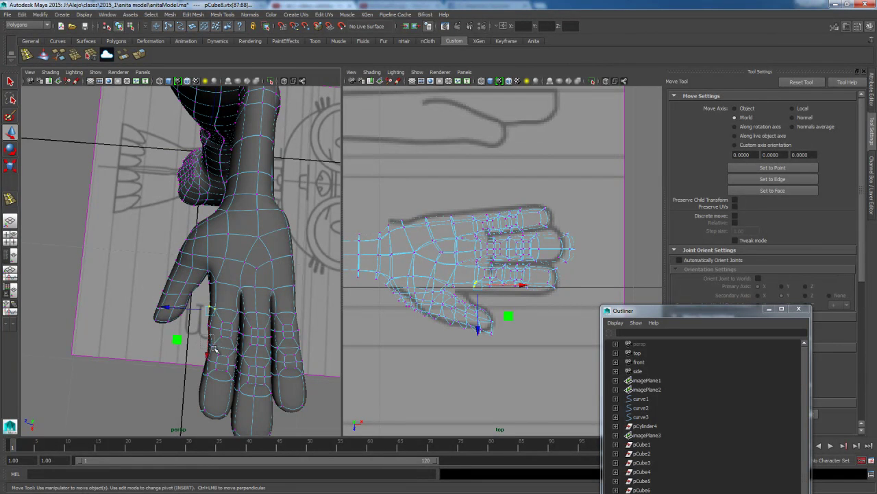
left_click_drag(216, 349, 188, 338)
left_click(186, 337)
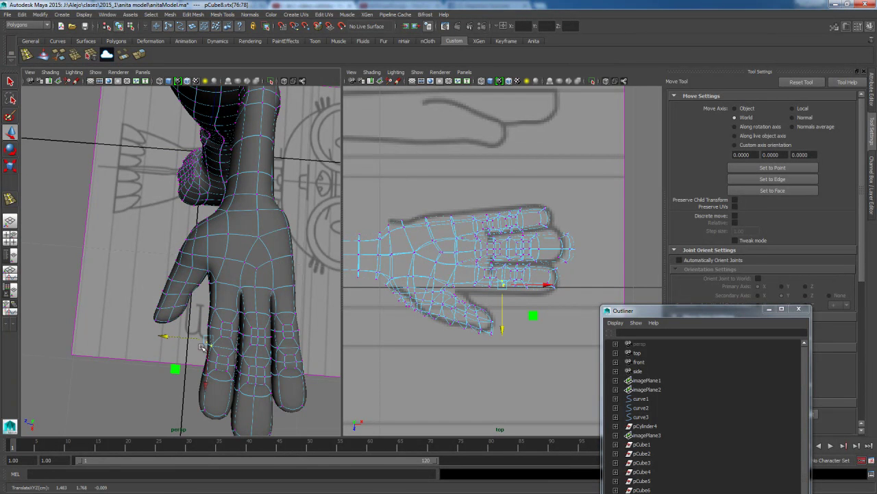
Return to object mode with the half-body mesh selected and save the scene, accepting the student version notice.
right_click_drag(240, 252, 197, 307)
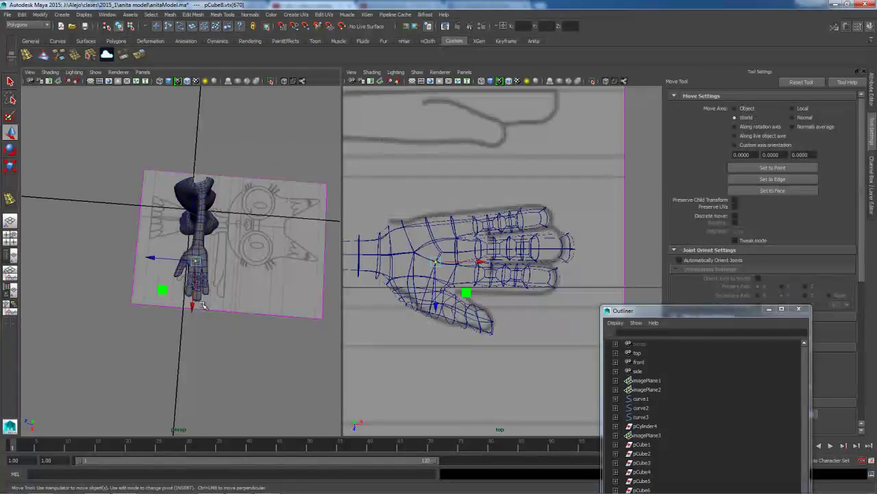
left_click_drag(197, 307, 249, 345, "alt")
left_click(249, 346)
left_click(192, 258)
left_click_drag(194, 294, 225, 279, "alt")
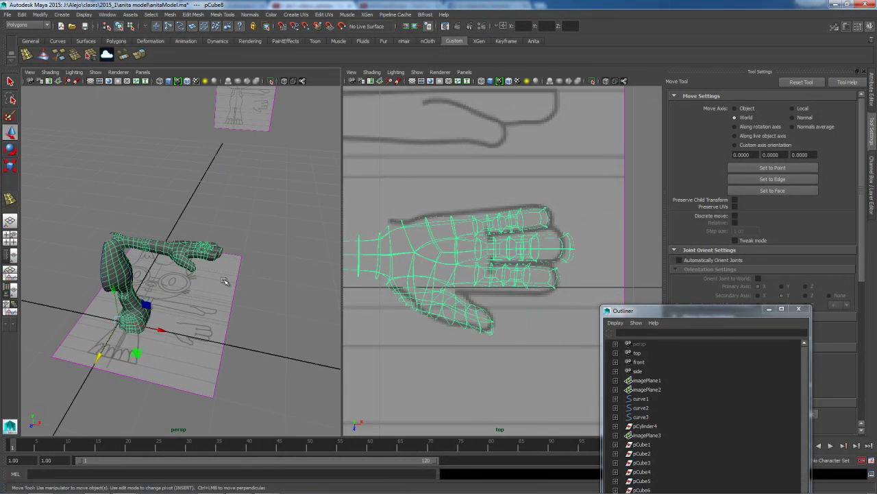
key("q")
key("ctrl+s")
left_click(414, 260)
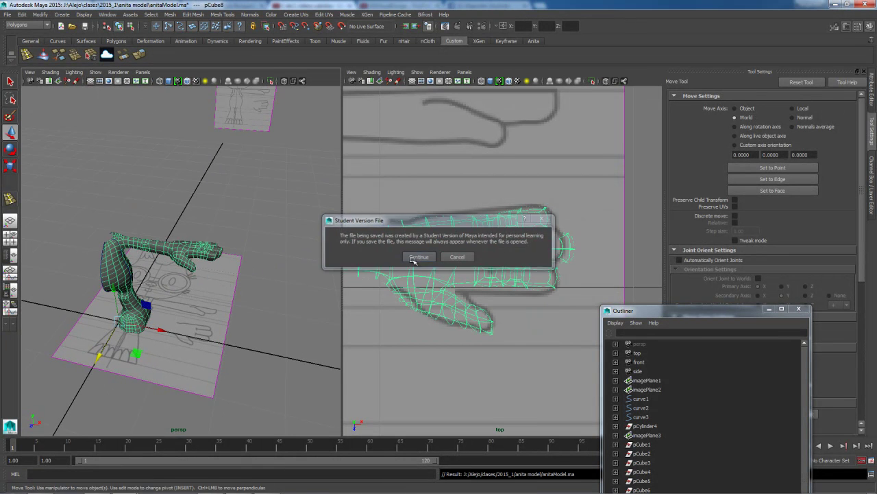
Adjust the vertices on the back of the hand, from the bases of the fingers toward the wrist.
left_click(268, 291)
right_click_drag(211, 286, 239, 296, "alt")
left_click_drag(239, 296, 58, 299, "alt")
right_click_drag(225, 317, 264, 319, "alt")
left_click_drag(212, 317, 173, 329, "alt")
right_click_drag(188, 322, 245, 323, "alt")
right_click_drag(194, 278, 180, 277)
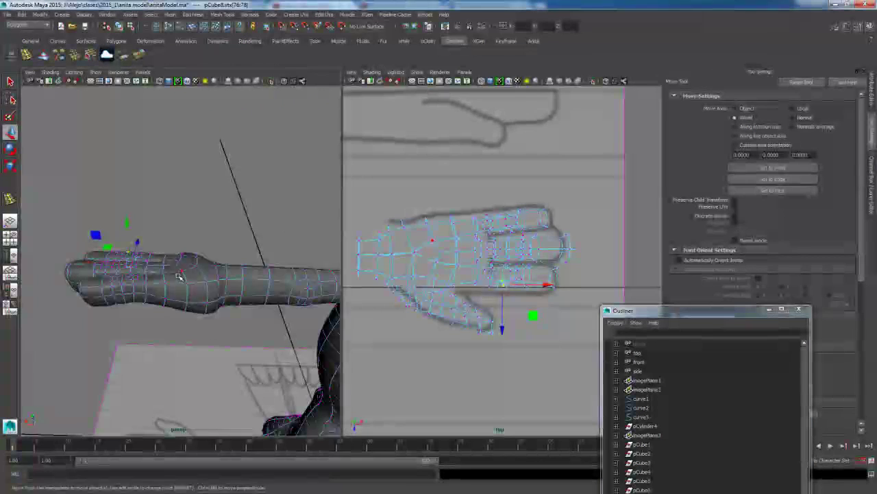
scroll(157, 282, "up", 5)
left_click(135, 289)
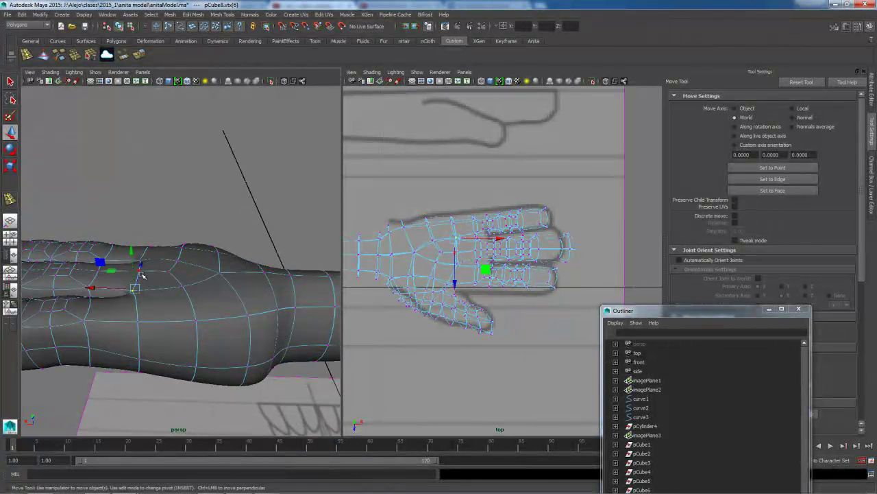
key("q")
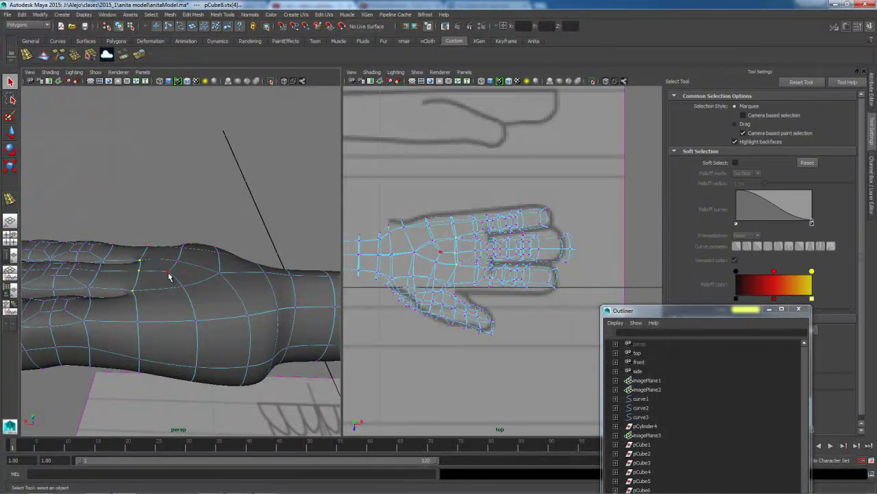
key("w")
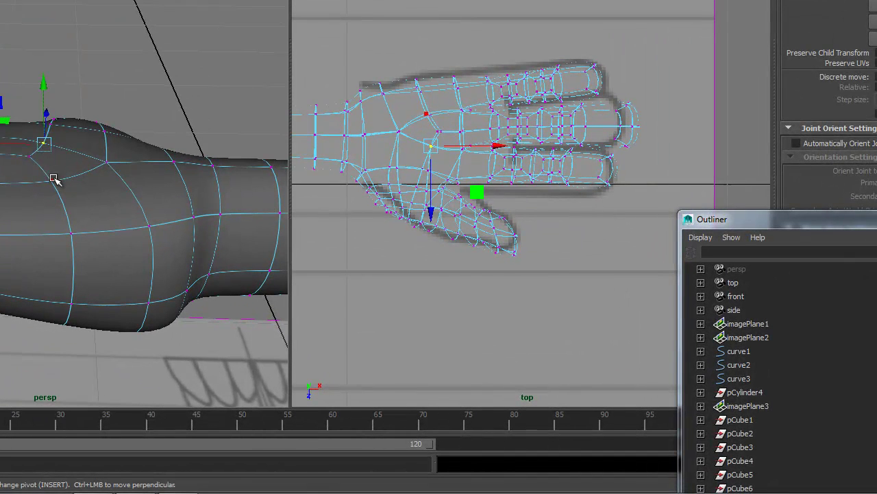
left_click(52, 176, "shift")
left_click(106, 160)
Return to object mode with the mesh selected and save the scene again, accepting the student version notice.
left_click_drag(114, 91, 175, 153, "alt")
right_click_drag(175, 154, 203, 137)
left_click(175, 146)
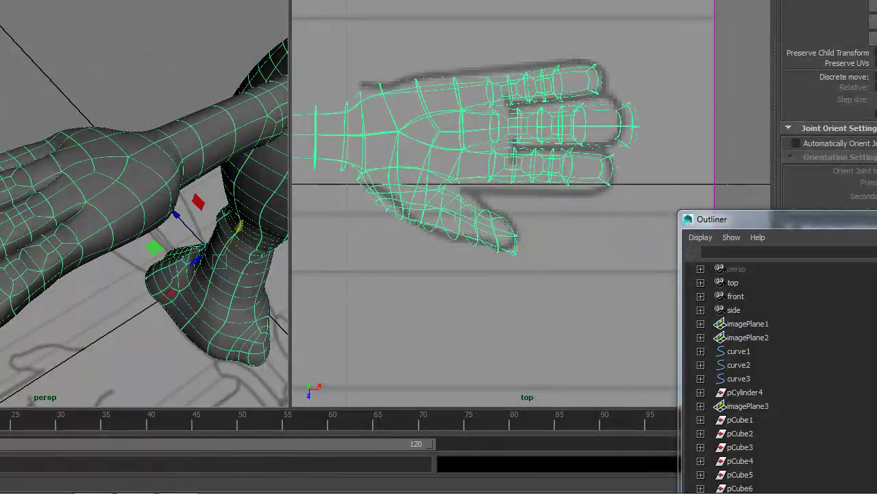
key("ctrl+s")
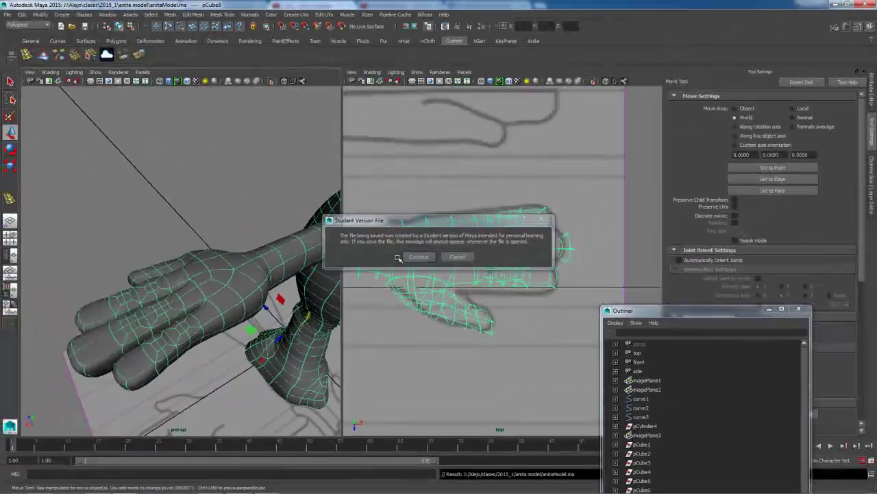
left_click(417, 257)
Delete the half-body mesh's construction history and freeze its transformations.
scroll(221, 275, "down", 6)
left_click_drag(175, 278, 277, 238, "alt")
left_click_drag(221, 267, 199, 271, "alt")
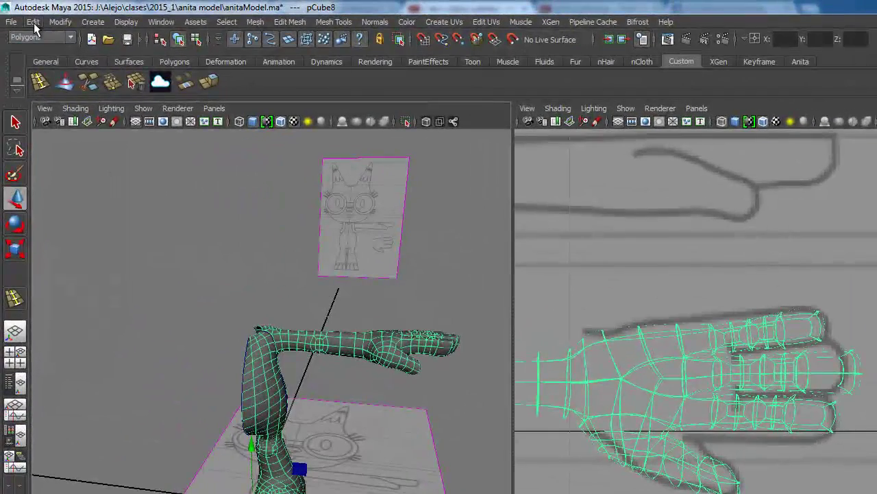
left_click(33, 23)
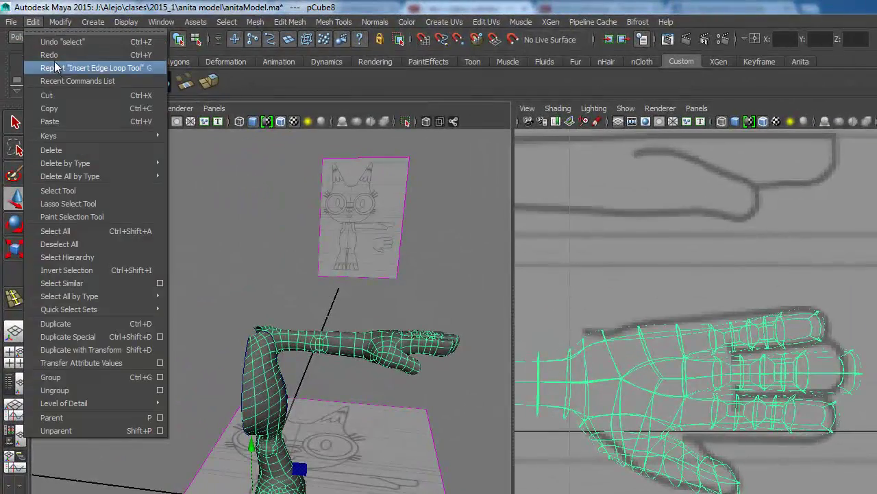
mouse_move(80, 169)
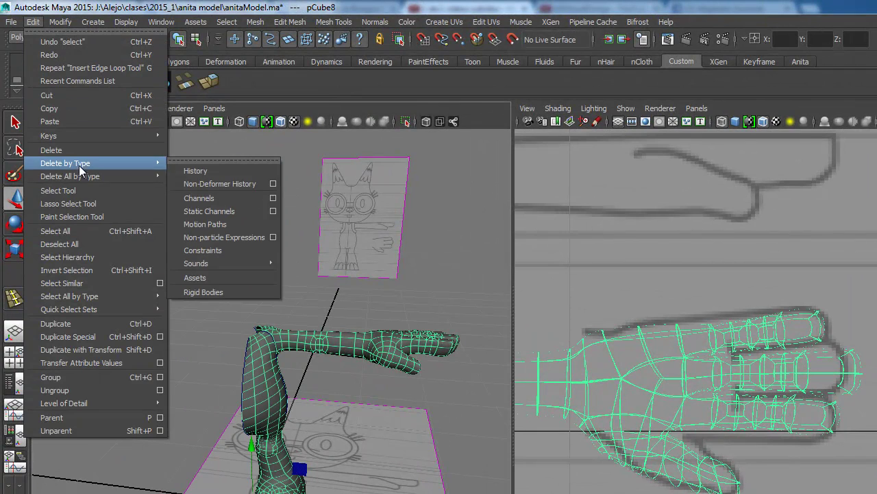
left_click(188, 170)
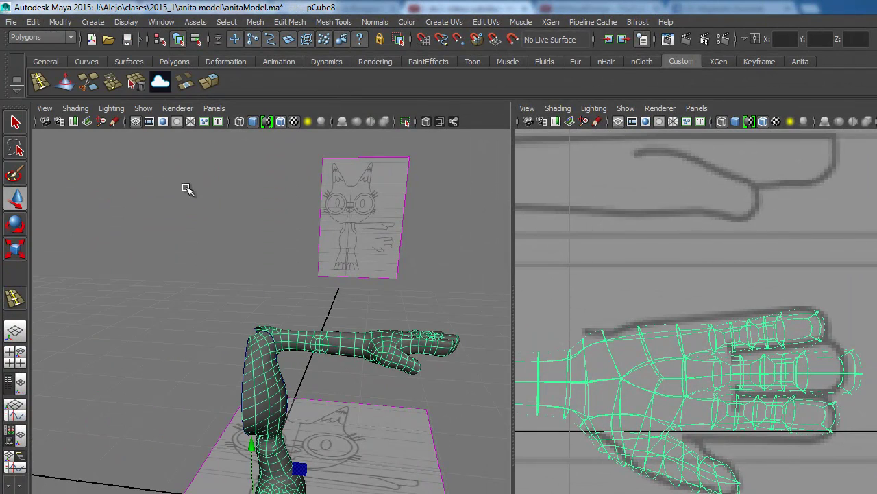
left_click(62, 25)
left_click(84, 66)
Try to mirror the half-body geometry in the -X direction, merging with the original and merging vertices.
left_click(292, 22)
mouse_move(344, 28)
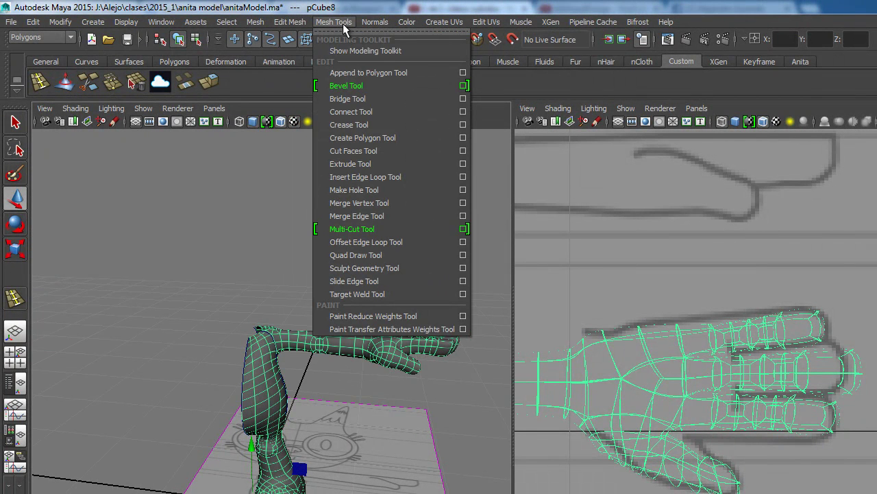
mouse_move(255, 28)
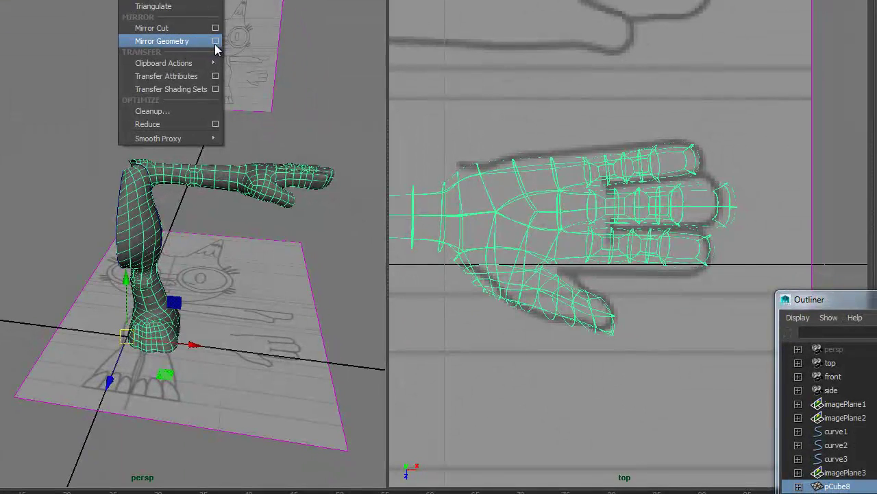
left_click(215, 41)
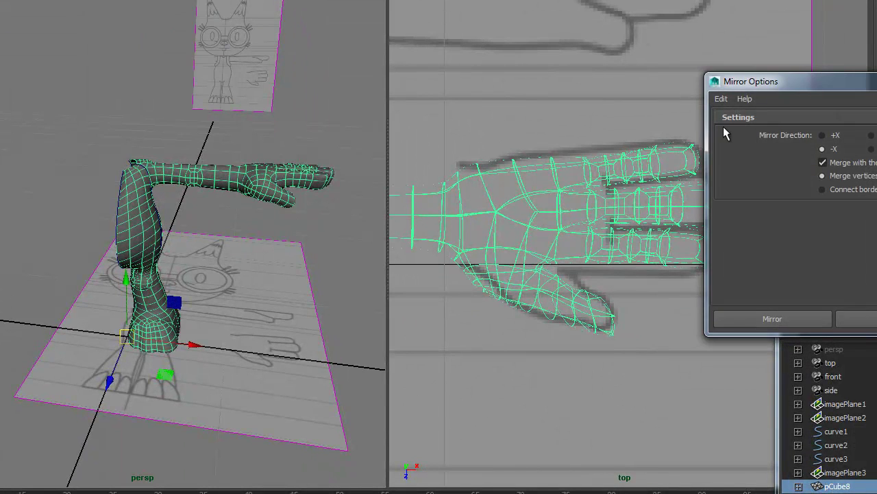
left_click(772, 319)
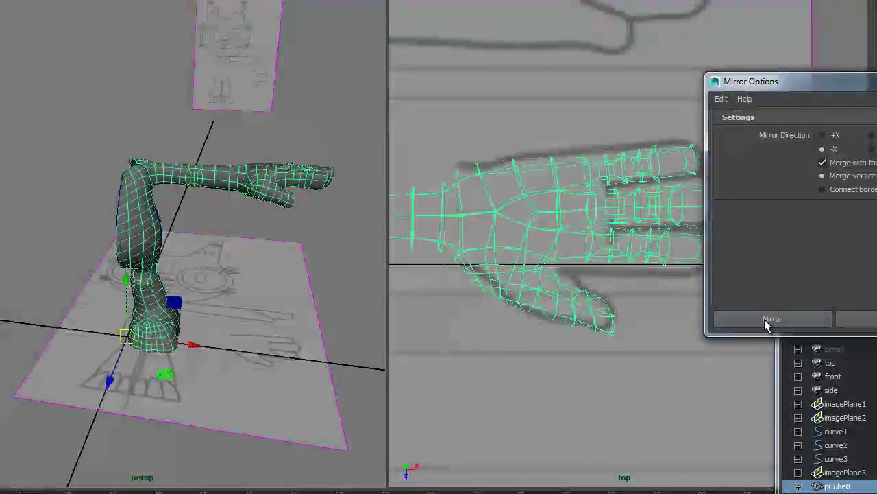
Undo the mirror operation and duplicate the half-body mesh.
scroll(322, 347, "up", 5)
left_click_drag(322, 346, 131, 212, "alt")
key("ctrl+z")
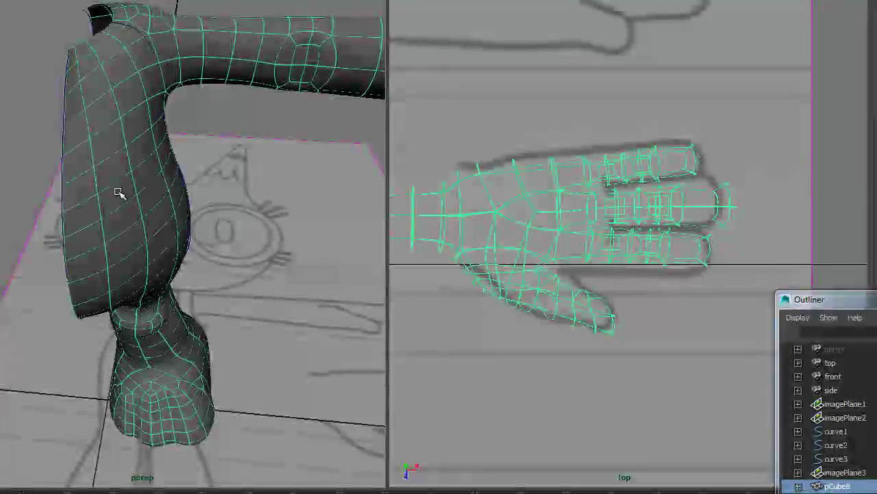
key("ctrl+z")
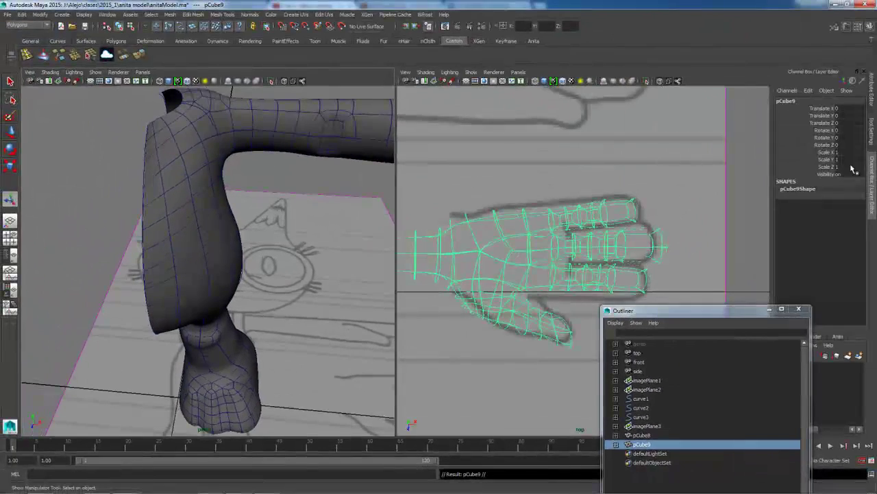
Set the duplicated half-body's Scale X to -1 and freeze its transformations.
left_click(829, 152)
key("ctrl+z")
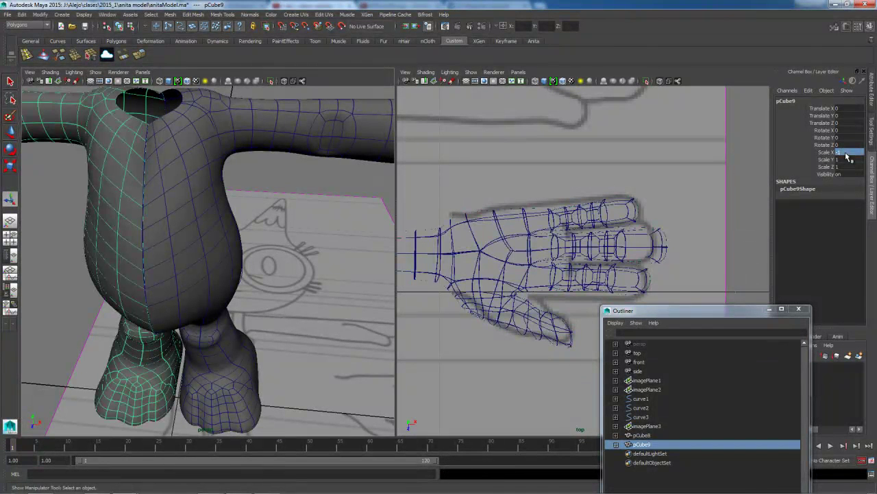
left_click(279, 177)
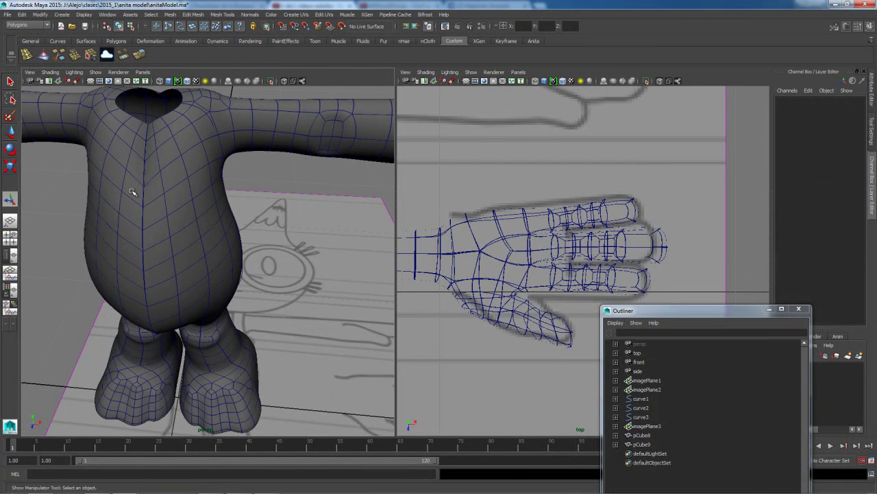
left_click(133, 193)
left_click(41, 14)
left_click(51, 37)
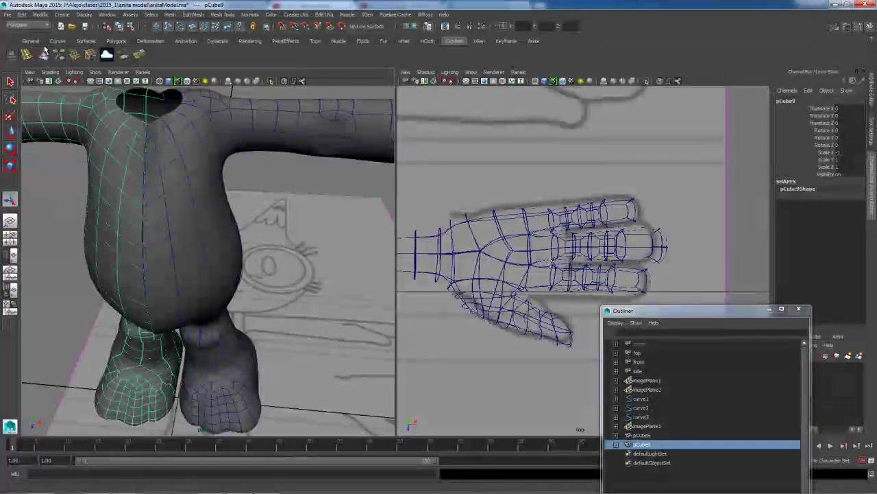
left_click_drag(186, 237, 201, 186, "alt")
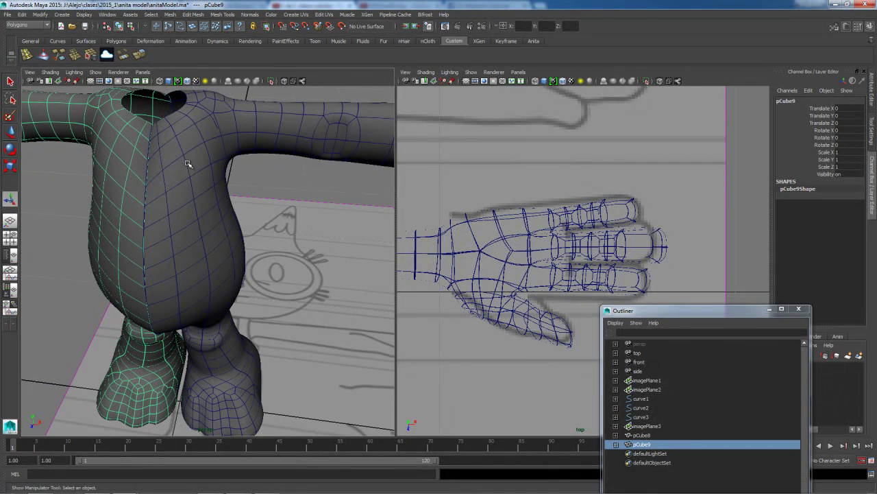
Display the face normals on each body half to check their direction, and hide them again.
left_click(81, 14)
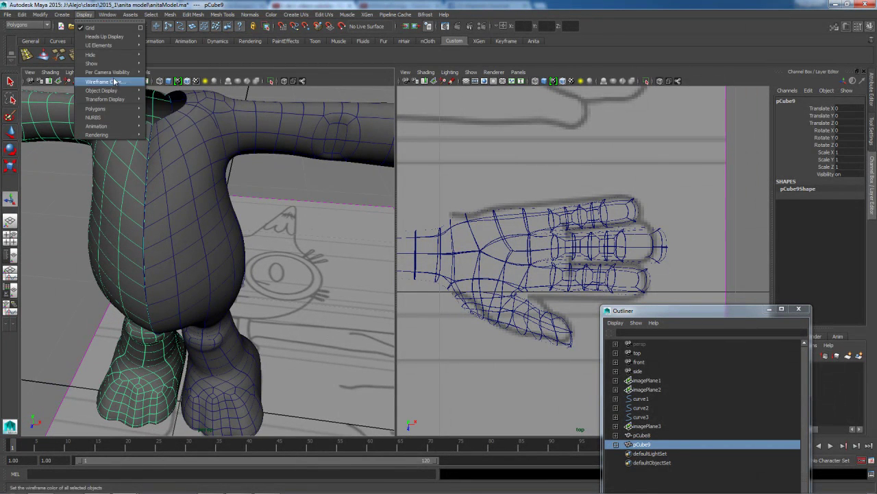
mouse_move(114, 111)
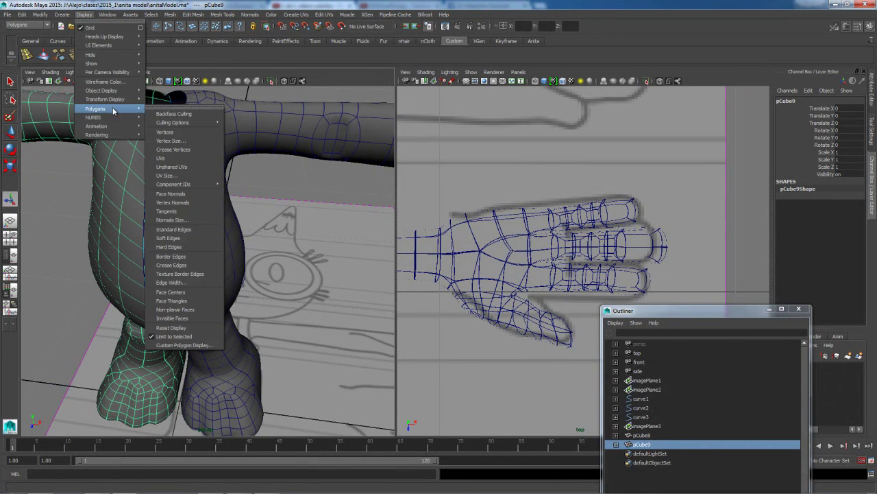
left_click(176, 194)
left_click_drag(176, 225, 227, 281, "alt")
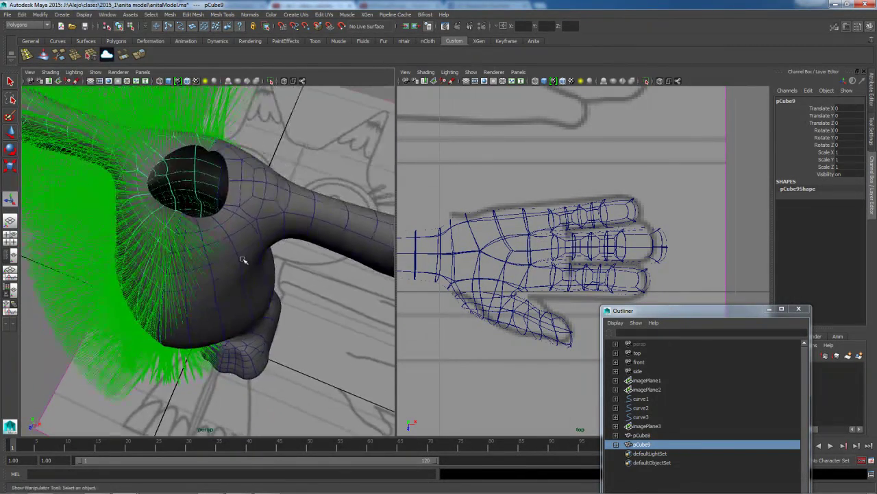
left_click(244, 233)
key("g")
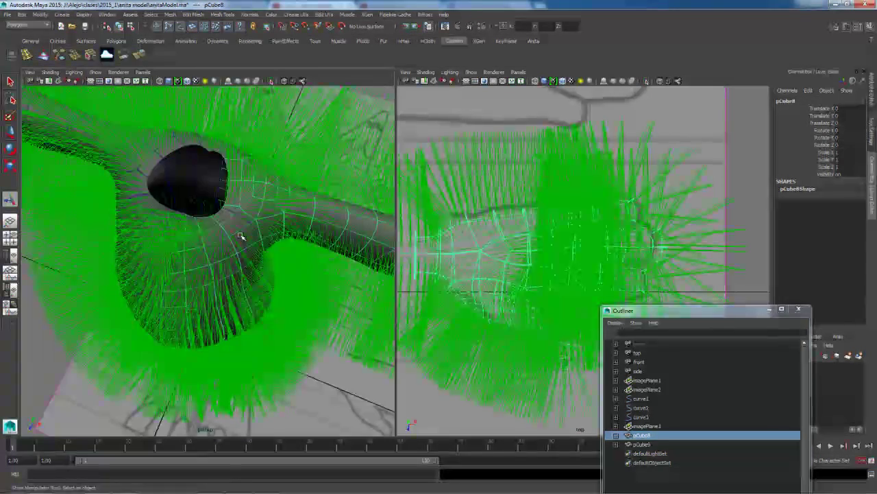
key("g")
left_click(158, 224)
key("g")
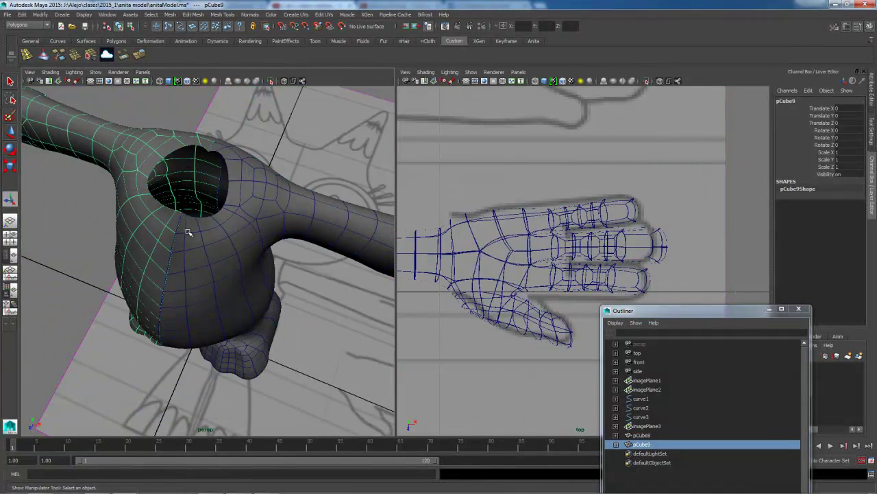
Combine the original and mirrored body halves into a single mesh.
left_click_drag(183, 248, 199, 240, "alt")
left_click(206, 221, "shift")
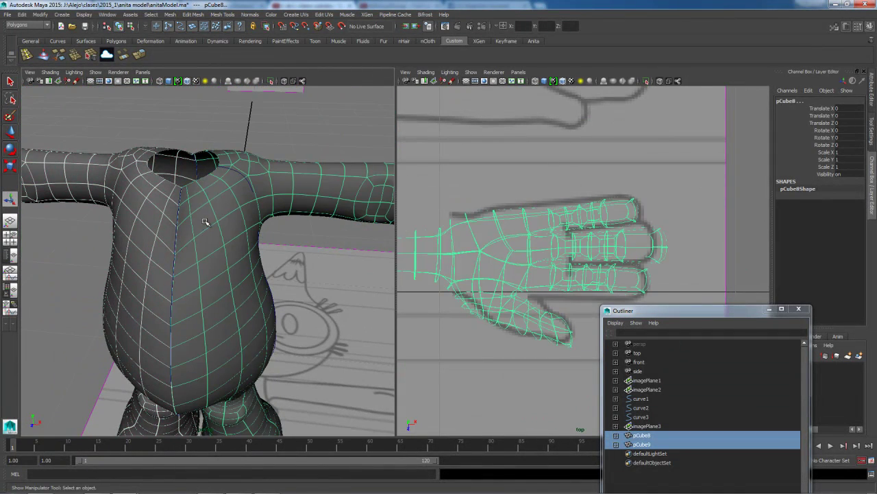
left_click(169, 14)
left_click(181, 33)
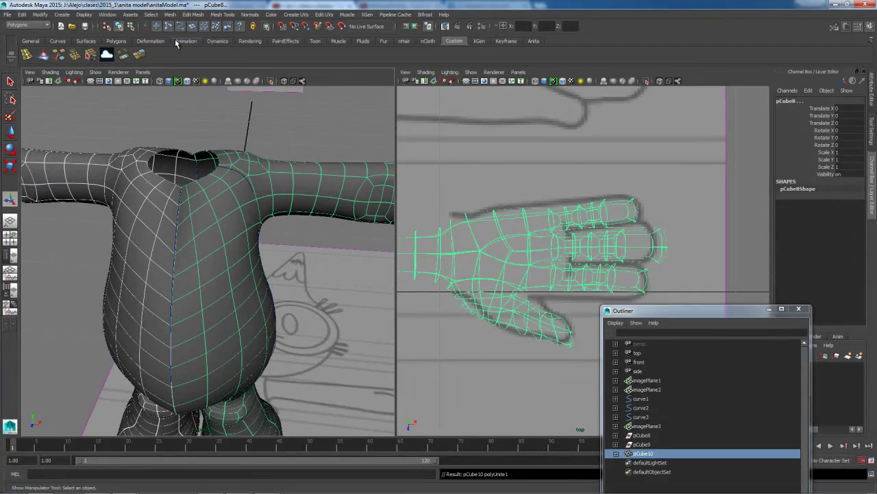
Switch the combined body to vertex mode and merge the centre vertices at the front of the neckline.
left_click_drag(214, 239, 198, 231, "alt")
right_click_drag(198, 231, 229, 231, "alt")
middle_click_drag(229, 231, 315, 321, "alt")
middle_click_drag(295, 291, 249, 261, "alt")
right_click_drag(249, 261, 199, 259)
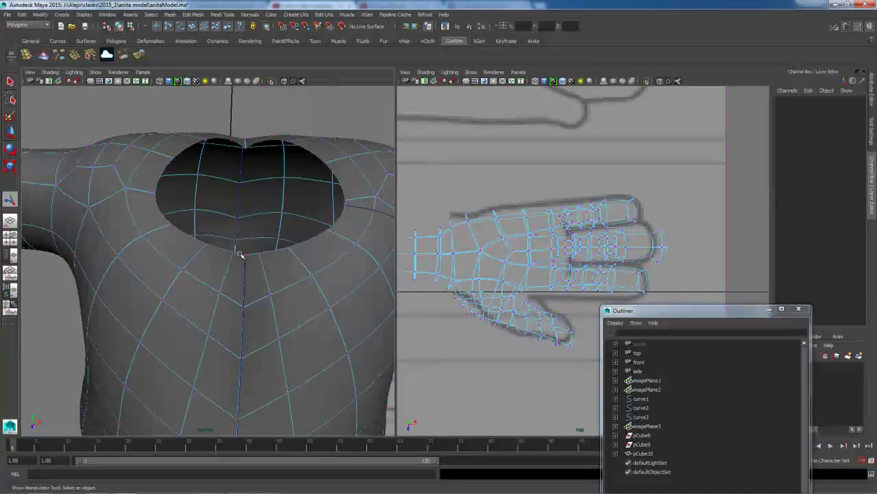
left_click(246, 256)
left_click(178, 14)
mouse_move(189, 16)
left_click(199, 37)
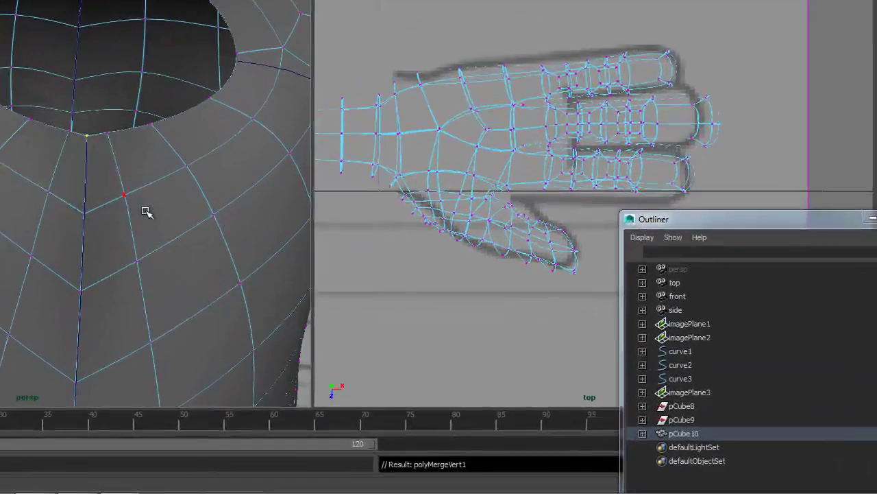
Merge the paired centre-seam vertices one by one down the chest and front of the belly.
left_click_drag(92, 221, 121, 255, "alt")
key("g")
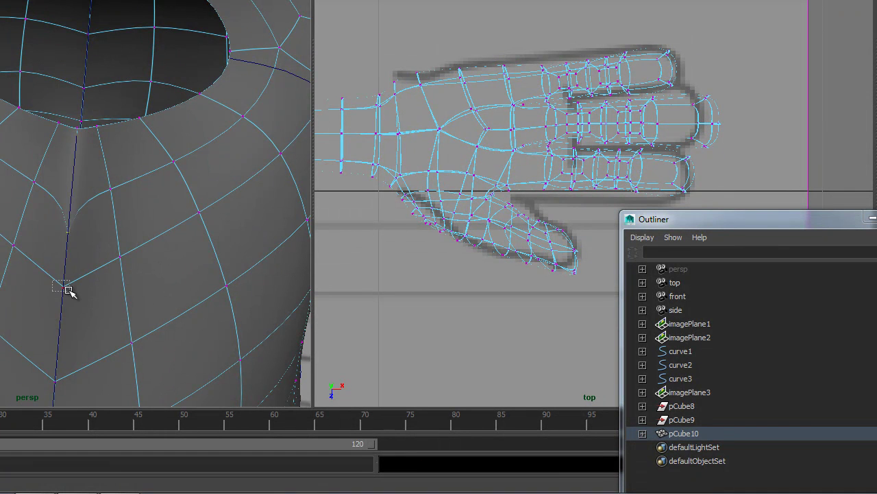
left_click_drag(108, 304, 75, 113, "alt")
key("g")
key("g")
left_click_drag(37, 257, 69, 289)
key("g")
left_click_drag(37, 323, 63, 350)
key("g")
middle_click_drag(80, 343, 51, 211, "alt")
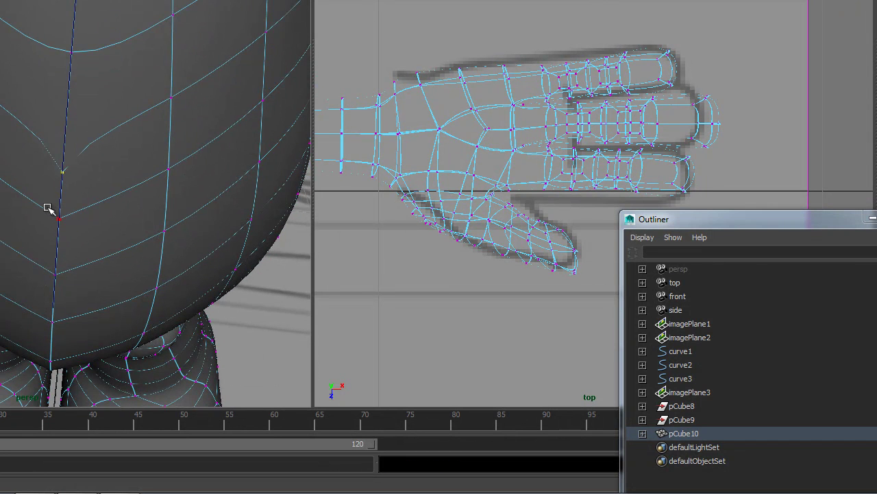
key("g")
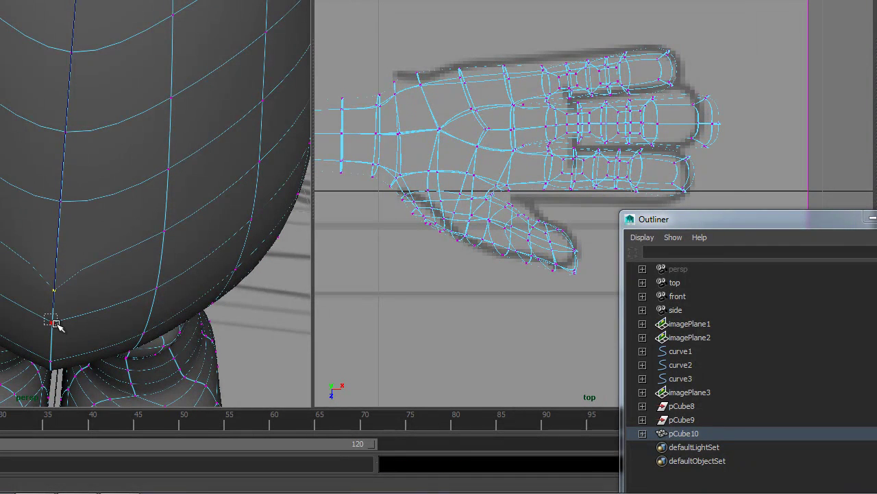
Continue merging the paired centre-seam vertices from the lower belly to the crotch.
left_click_drag(92, 321, 98, 267, "alt")
middle_click_drag(91, 267, 83, 218, "alt")
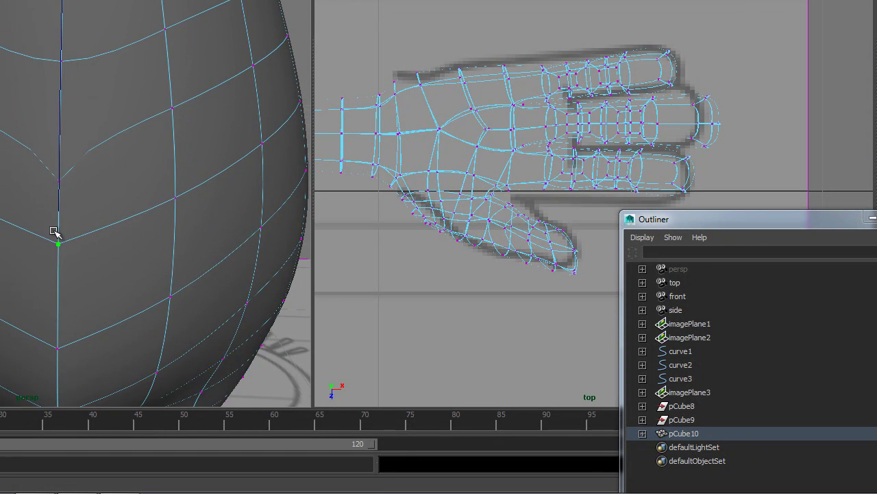
key("g")
key("g")
left_click_drag(42, 333, 96, 191)
left_click_drag(42, 171, 55, 181)
key("g")
left_click_drag(42, 318, 69, 203)
key("g")
key("g")
left_click_drag(55, 254, 76, 277)
key("g")
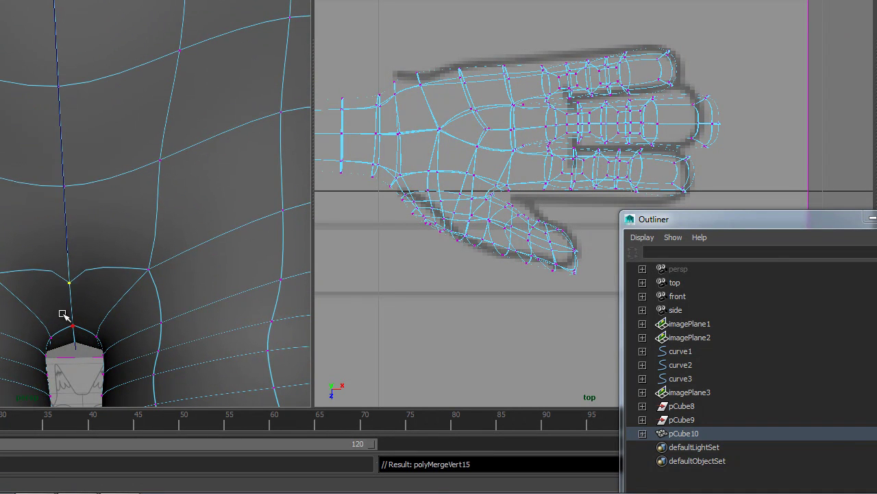
Merge the remaining paired seam vertices in the crotch area between the legs.
key("g")
left_click_drag(75, 337, 98, 322)
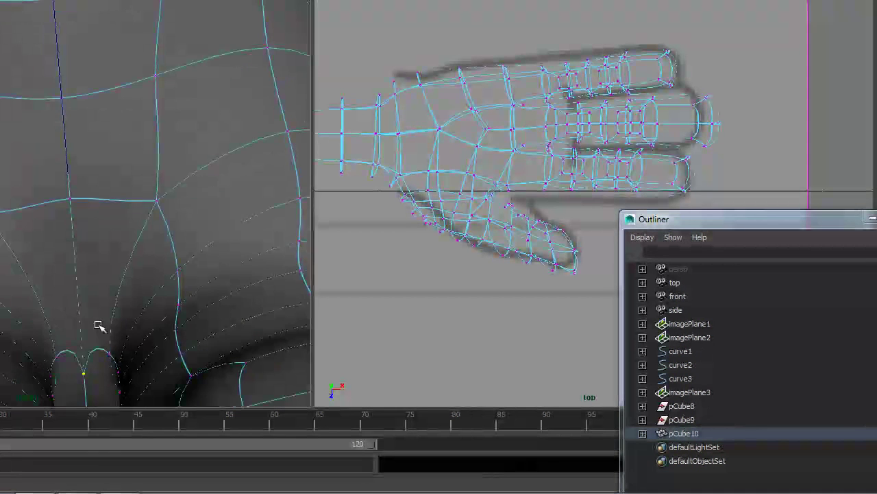
middle_click_drag(98, 323, 82, 161, "alt")
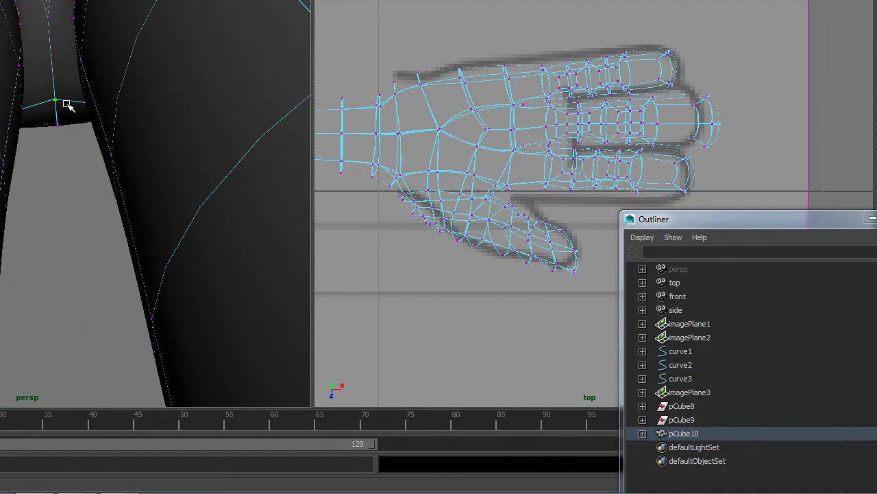
key("g")
left_click_drag(135, 65, 163, 211, "alt")
left_click_drag(61, 114, 82, 158)
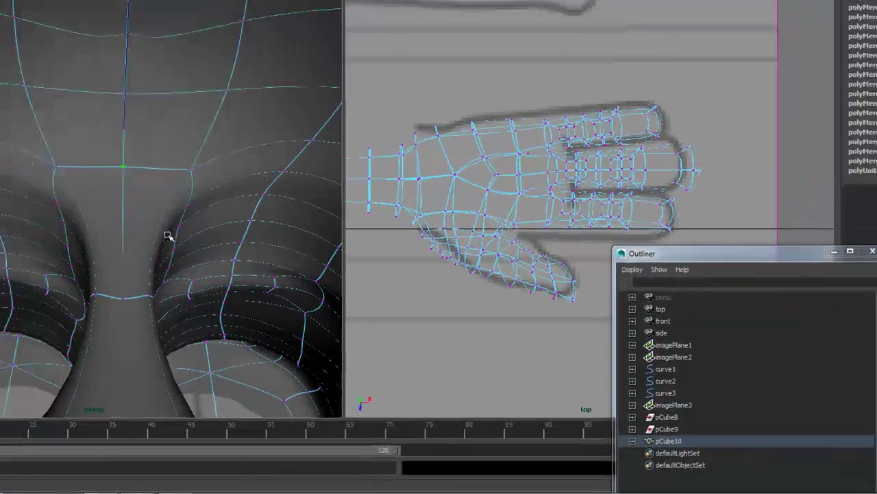
key("g")
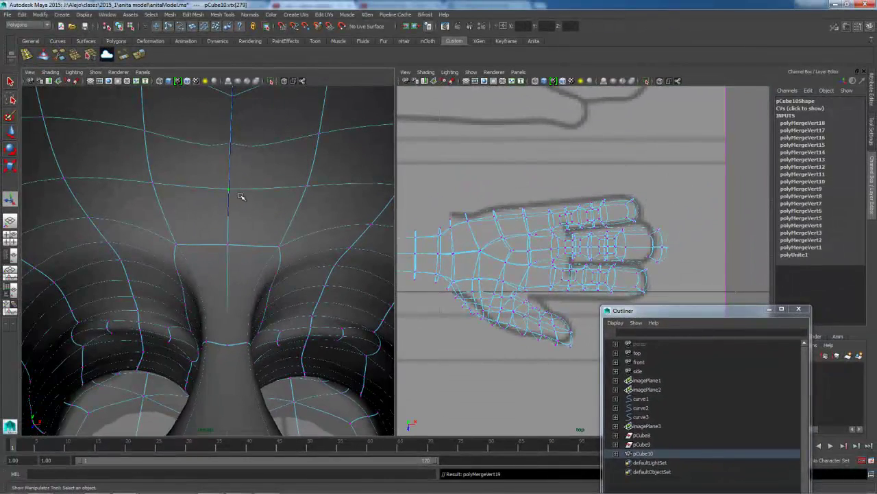
Merge the paired centre-seam vertices up the back to the rear of the neckline.
left_click_drag(233, 155, 247, 256, "alt")
left_click_drag(246, 308, 236, 287, "alt")
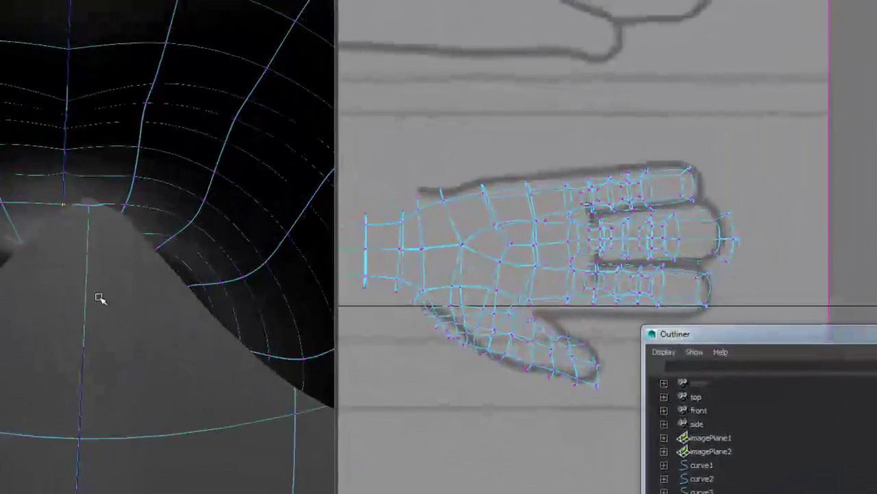
left_click_drag(99, 298, 59, 229, "alt")
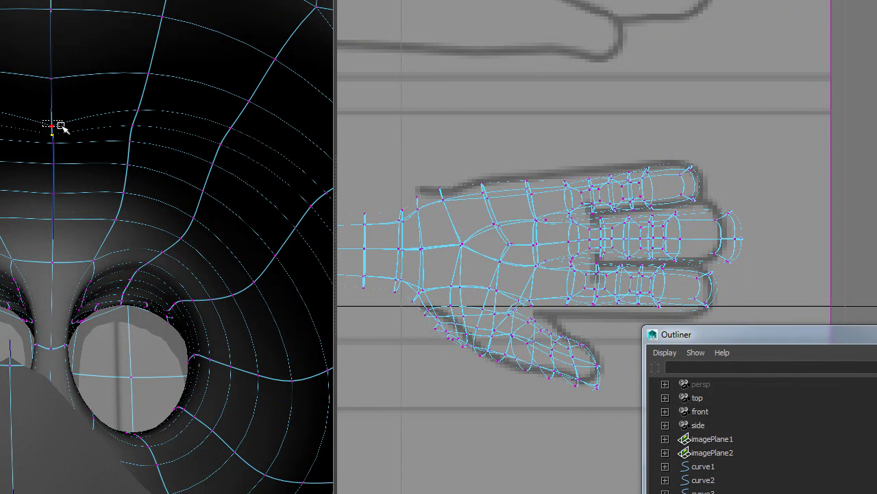
left_click_drag(94, 92, 103, 350, "alt")
right_click_drag(103, 350, 103, 337, "alt")
left_click_drag(104, 336, 89, 331, "alt")
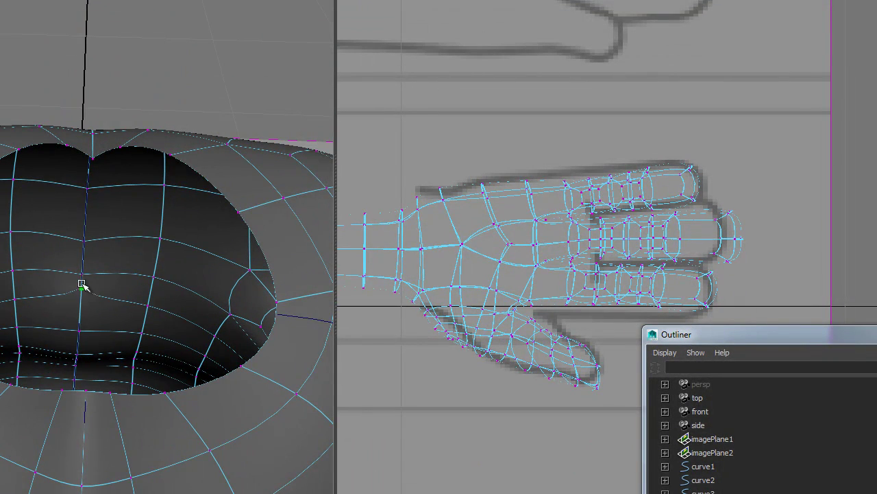
key("g")
left_click_drag(70, 232, 97, 215)
key("g")
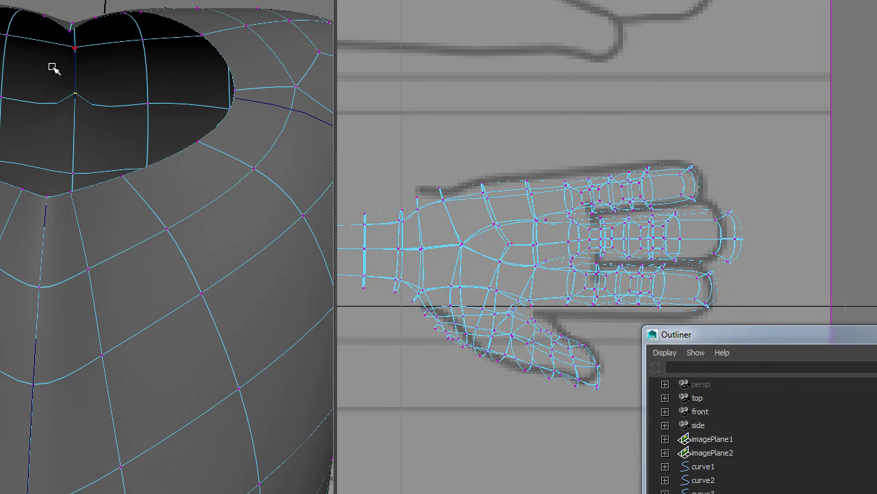
left_click_drag(138, 157, 133, 196, "alt")
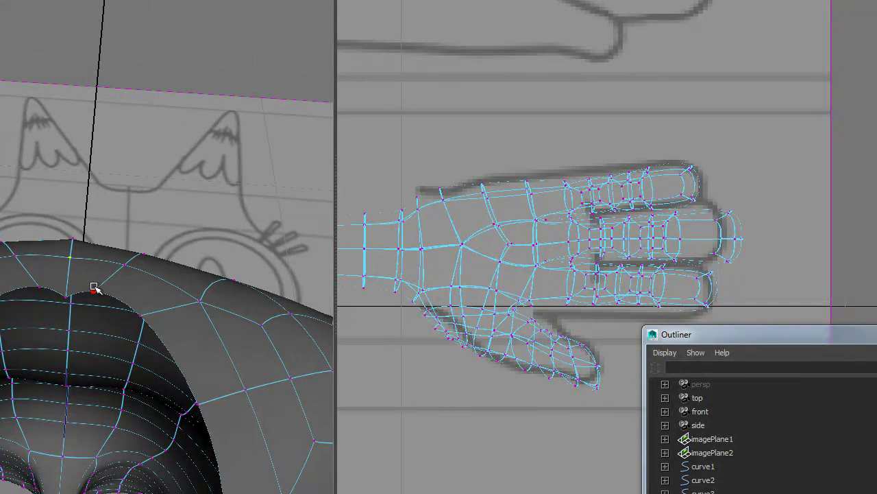
Return the merged body to object mode and save the scene, accepting the student version notice.
right_click_drag(147, 385, 193, 262, "alt")
right_click(142, 274)
left_click(189, 296)
key("ctrl+s")
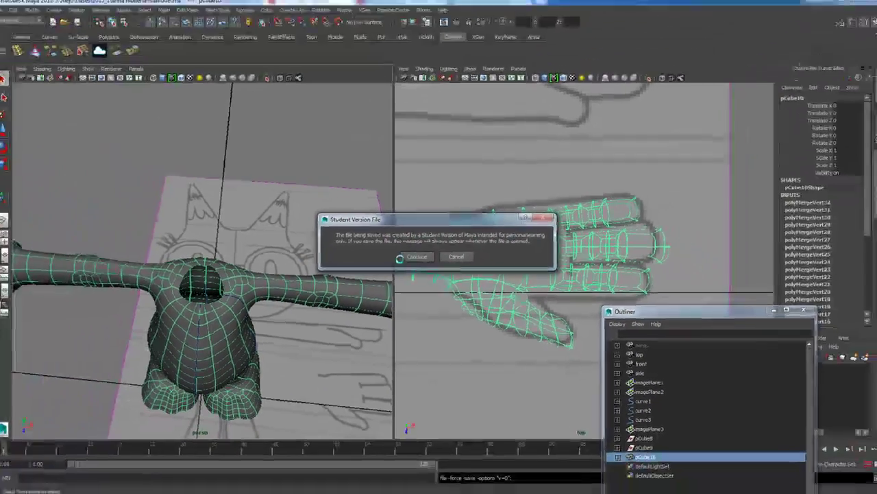
left_click(359, 253)
Relax the mesh along the torso's centre seam and crotch with the Sculpt Geometry tool, and save the scene.
left_click_drag(249, 300, 73, 262, "alt")
left_click_drag(221, 262, 313, 221, "alt")
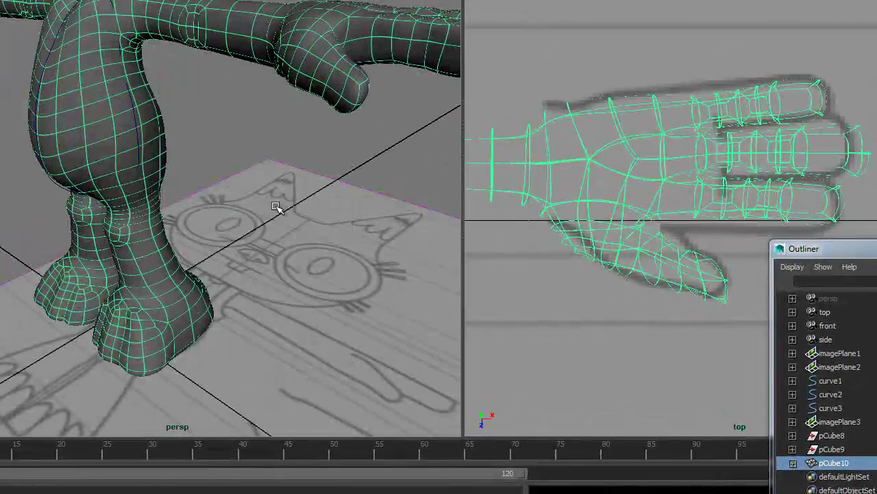
left_click_drag(200, 192, 124, 152, "alt")
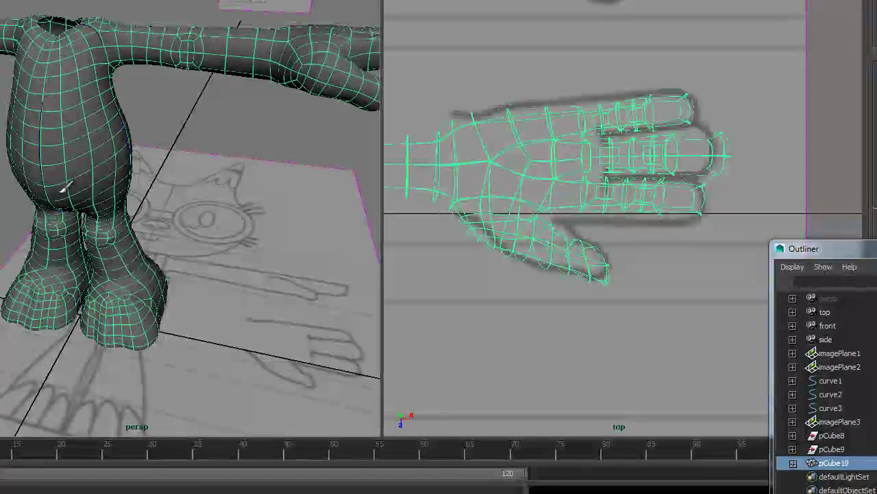
left_click_drag(69, 196, 177, 182, "alt")
right_click_drag(176, 182, 239, 161, "alt")
left_click_drag(221, 98, 239, 170, "alt")
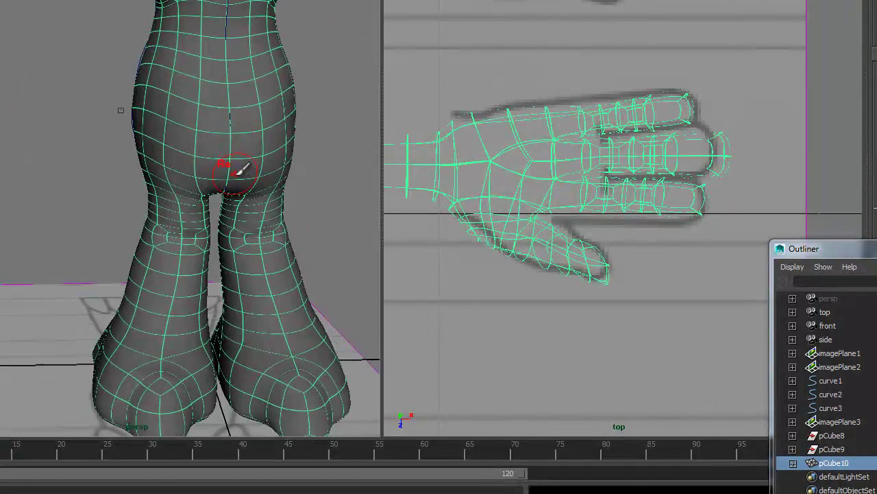
key("ctrl+s")
left_click(496, 169)
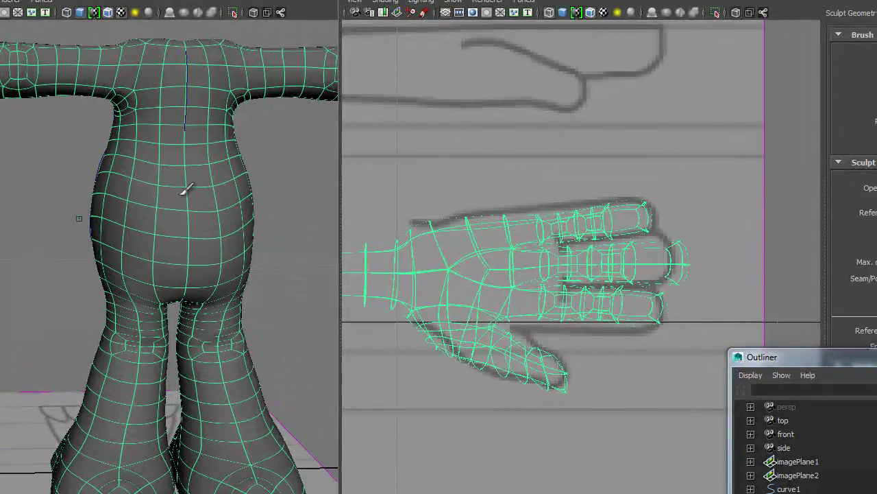
Relax the front centre seam on the chest and belly with the sculpt brush, and leave the tool.
left_click_drag(202, 80, 80, 261, "alt")
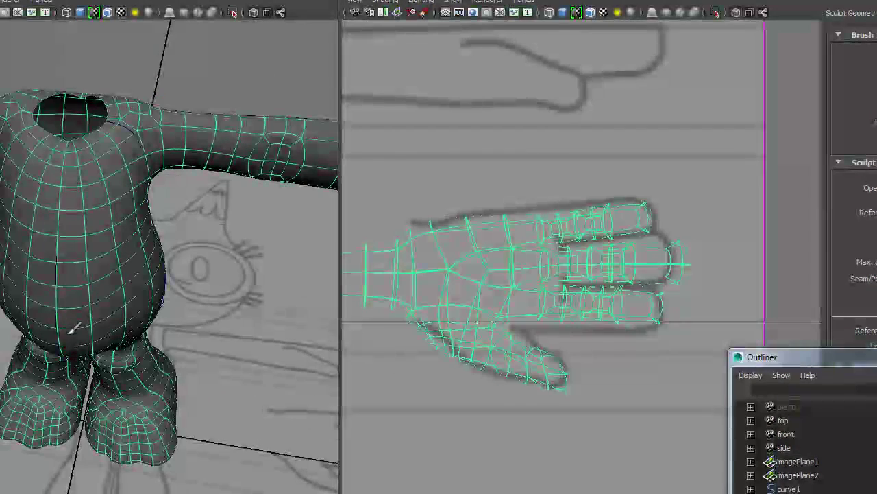
left_click_drag(71, 319, 76, 267, "alt")
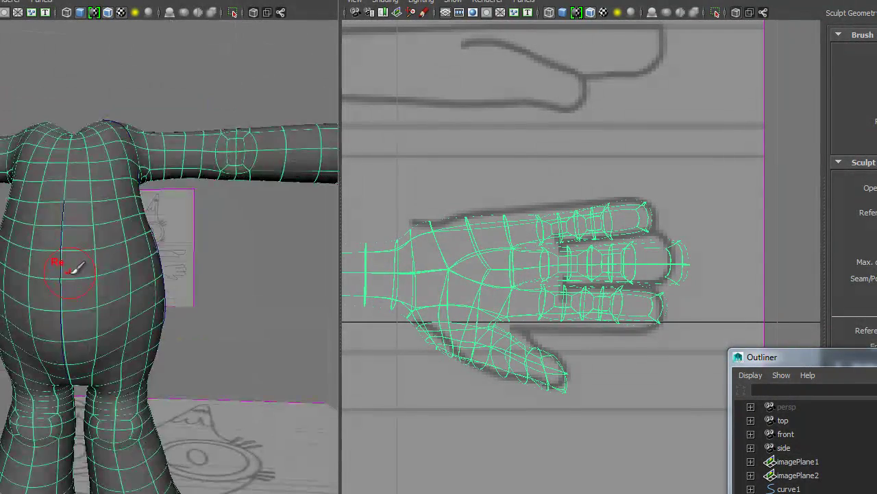
mouse_move(81, 375)
left_mouse_down("alt")
mouse_move(161, 346)
mouse_move(43, 336)
left_mouse_up("alt")
key("q")
Adjust the height of the centre vertex at the front of the body's neckline in vertex mode.
right_click_drag(45, 334, 139, 222, "alt")
middle_click_drag(139, 222, 148, 382, "alt")
right_click_drag(148, 382, 184, 378, "alt")
right_click_drag(129, 369, 81, 297)
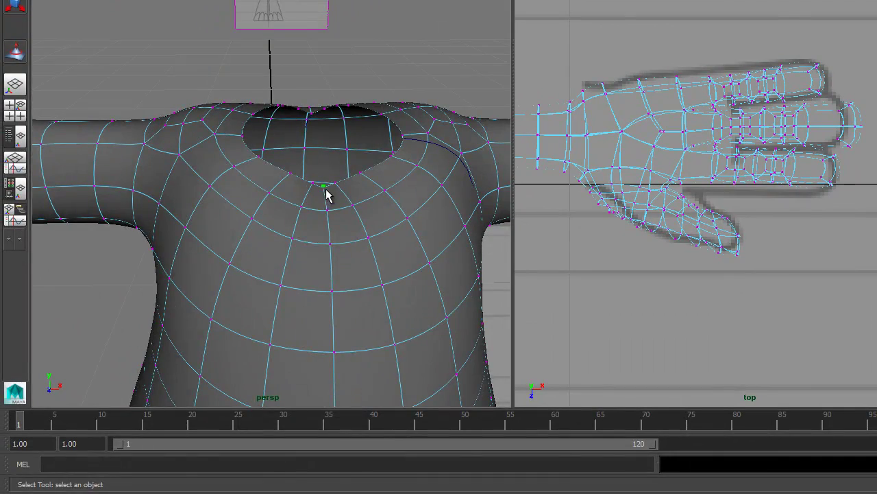
key("w")
left_click_drag(326, 196, 334, 242)
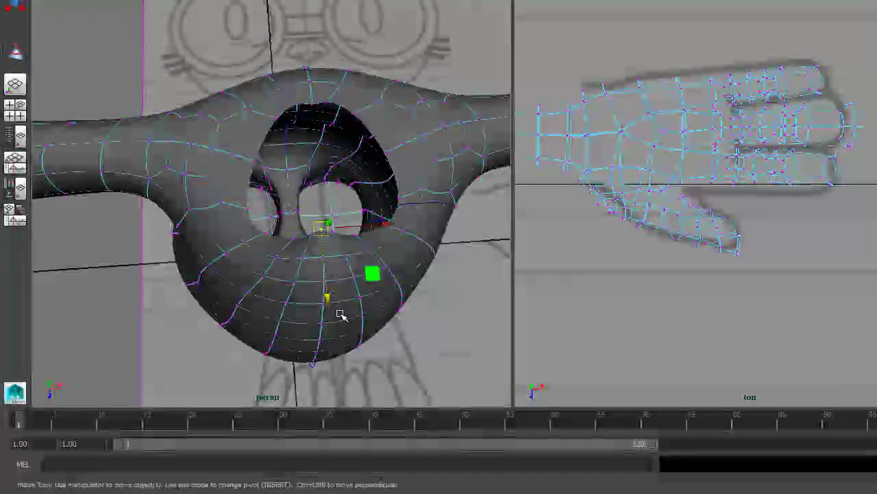
left_click_drag(337, 313, 208, 218)
left_click_drag(213, 135, 208, 121)
left_click_drag(213, 189, 264, 262, "alt")
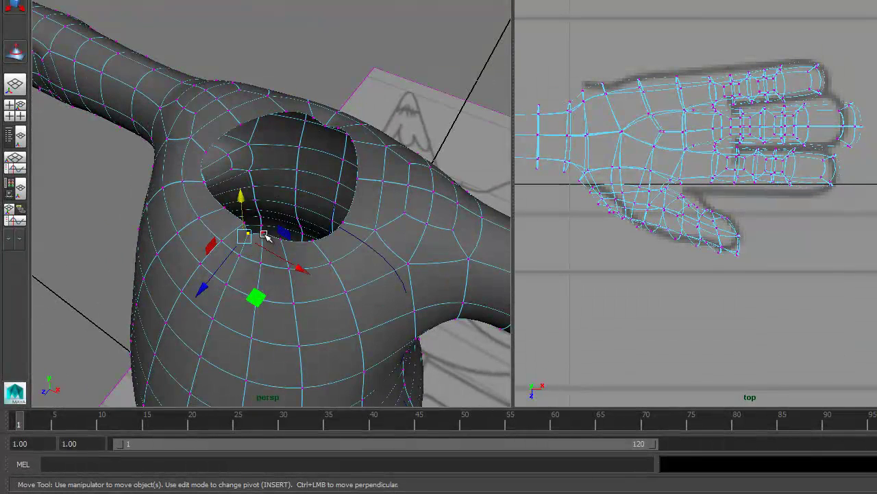
Move the two vertices flanking the front neckline centre slightly forward and scale them apart sideways.
left_click(263, 234)
left_click(260, 218, "shift")
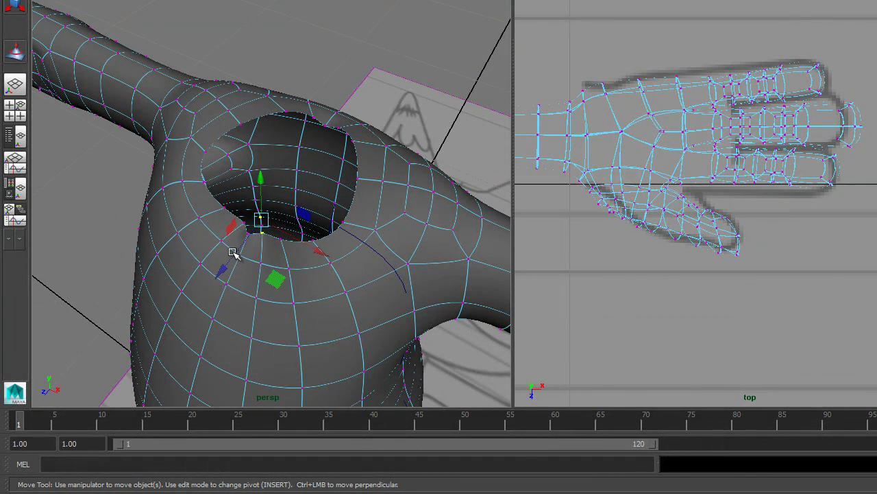
key("ctrl+z")
left_click(237, 222, "shift")
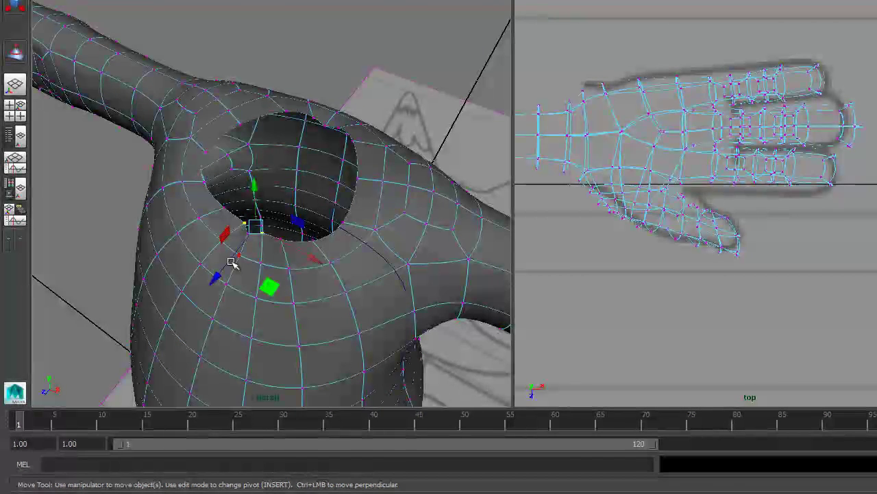
left_click_drag(218, 276, 215, 279)
key("r")
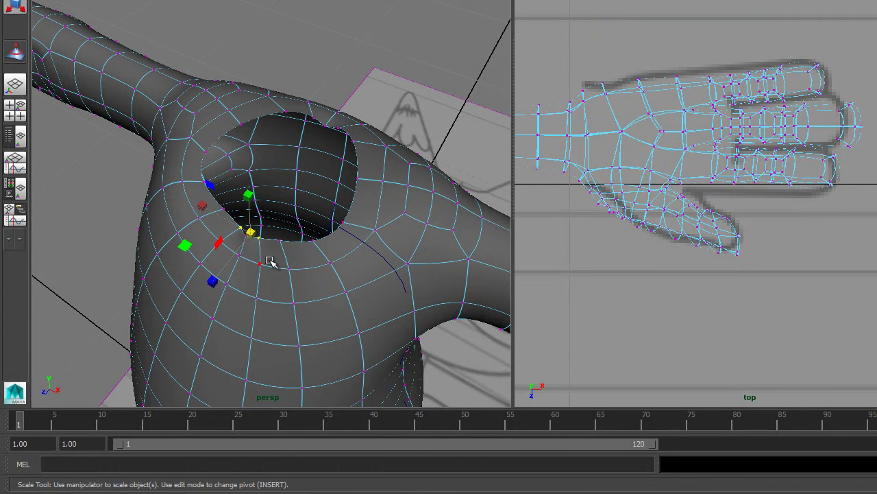
left_click_drag(204, 206, 190, 199)
left_click_drag(139, 170, 139, 170)
Raise the pair of vertices beside the front neckline centre to even out the rim of the neck opening.
left_click_drag(194, 207, 334, 198, "alt")
right_click_drag(333, 197, 404, 296, "alt")
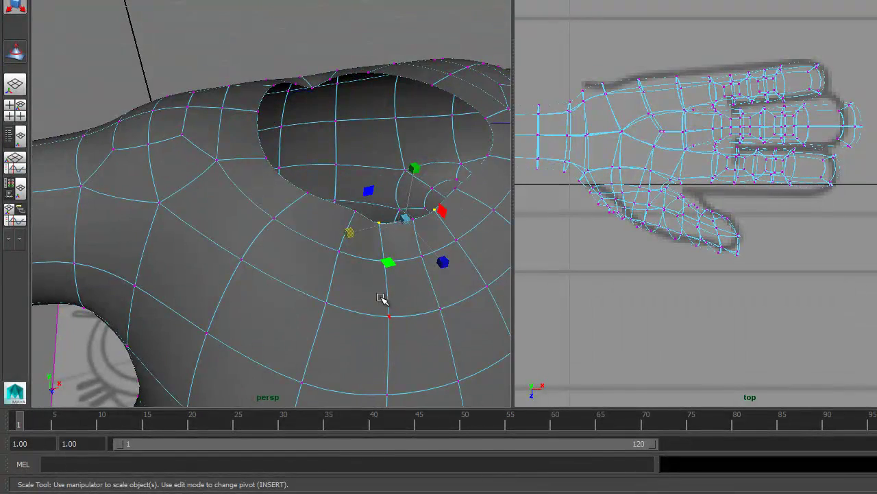
key("w")
left_click_drag(338, 274, 319, 175, "alt")
left_click_drag(361, 98, 366, 74)
left_click_drag(343, 120, 343, 103, "alt")
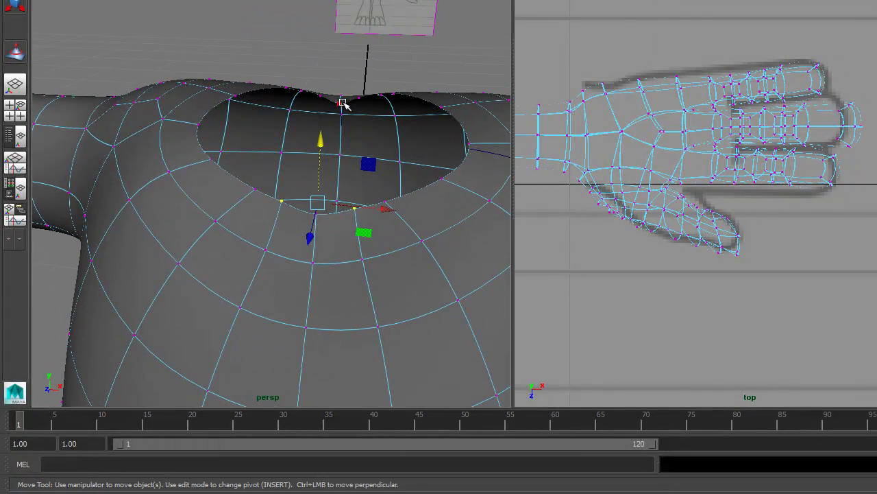
Raise the centre vertex at the rear of the neckline to soften the dip in the rim.
left_click(341, 105)
left_click_drag(344, 63, 426, 295)
left_click_drag(427, 249, 334, 175)
left_click_drag(339, 144, 338, 139)
Raise the two vertices flanking the centre seam in the chest row just below the front neckline.
left_click(316, 198)
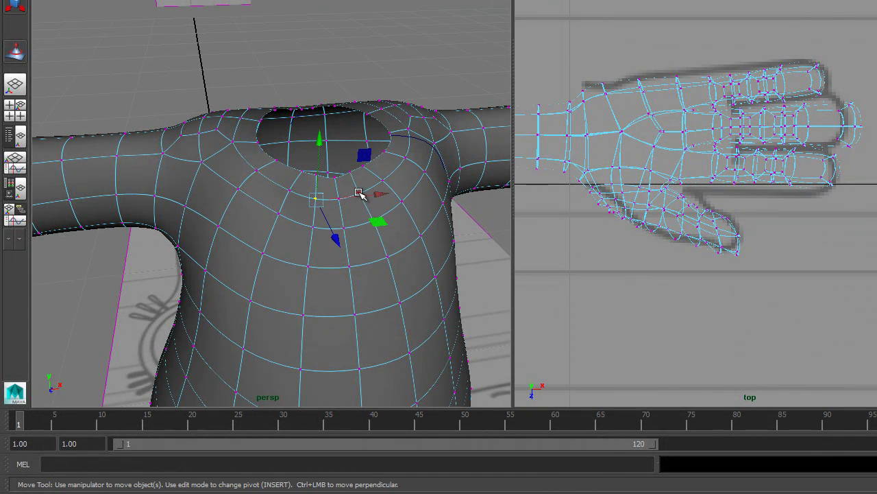
key("q")
left_click(359, 194, "shift")
key("w")
left_click_drag(341, 145, 338, 135)
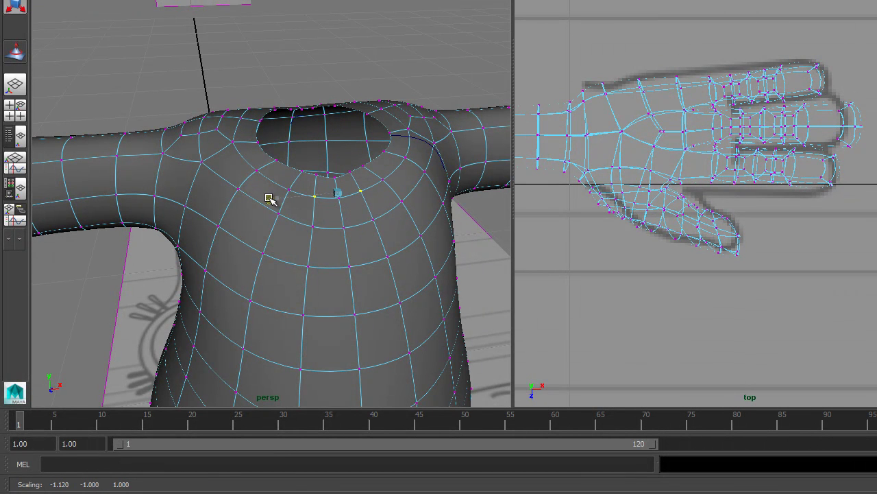
Return the body to object mode and save the scene, accepting the student version notice.
right_click(439, 139)
right_click_drag(460, 129, 473, 124)
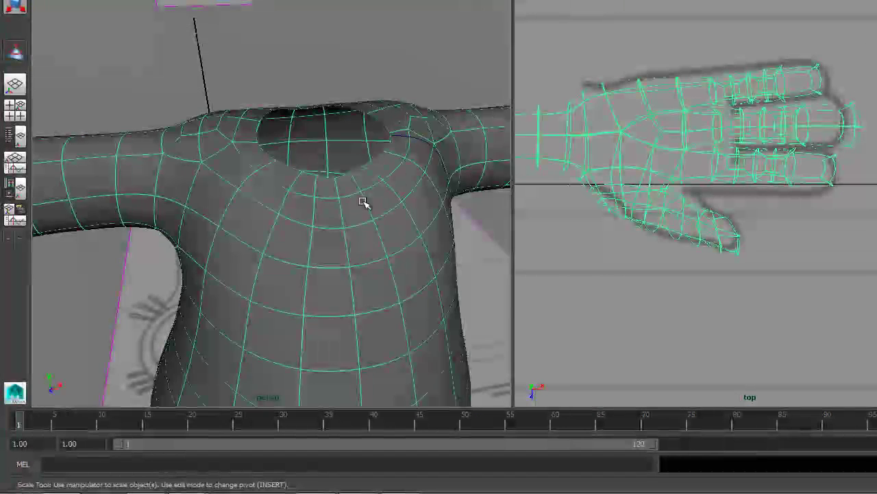
scroll(399, 176, "down", 8)
left_click_drag(309, 262, 237, 243, "alt")
key("ctrl+s")
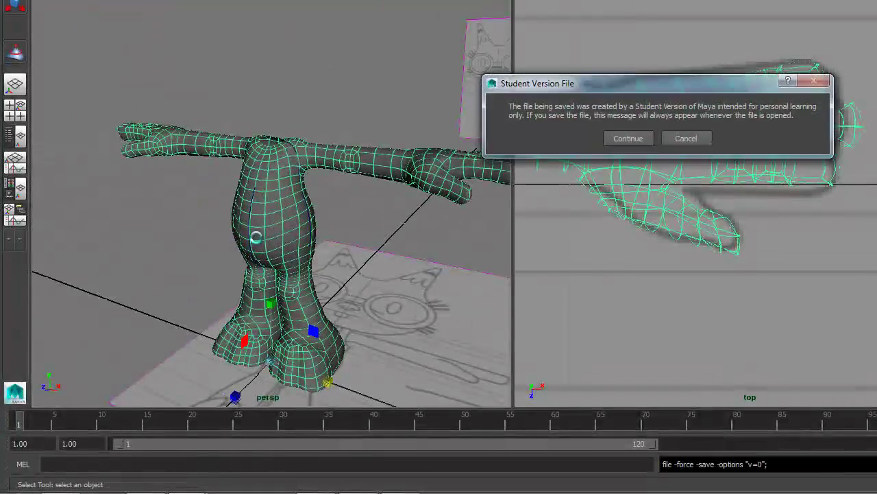
left_click(610, 143)
Examine the whole joined body from the front, the side and at an angle.
left_click_drag(272, 120, 323, 225, "alt")
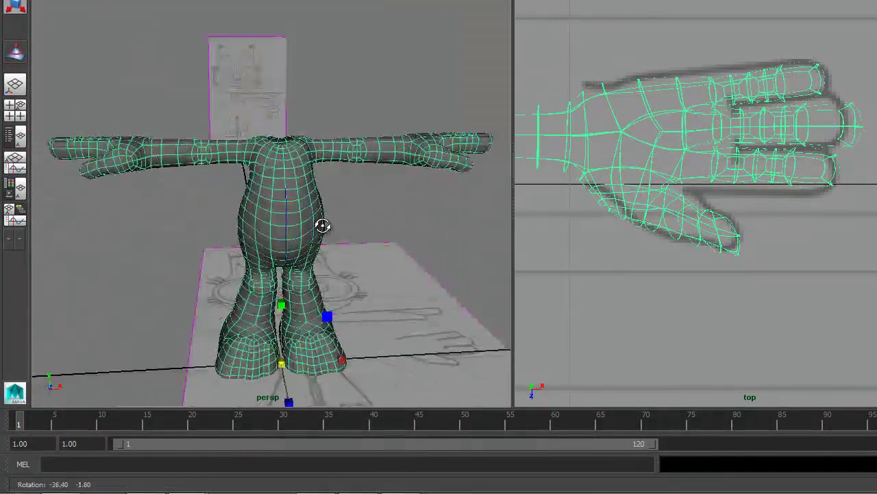
middle_click_drag(323, 226, 303, 229, "alt")
scroll(295, 229, "up", 6)
mouse_move(286, 228)
left_mouse_down("alt")
mouse_move(309, 329)
mouse_move(314, 270)
mouse_move(354, 308)
mouse_move(336, 330)
mouse_move(346, 301)
mouse_move(336, 280)
mouse_move(274, 239)
mouse_move(90, 237)
mouse_move(296, 242)
left_mouse_up("alt")
scroll(347, 301, "down", 3)
scroll(270, 237, "down", 4)
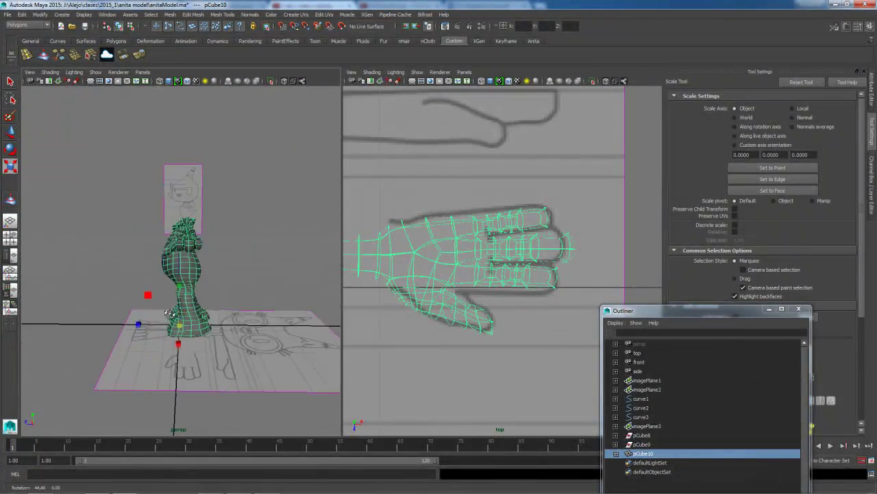
left_click_drag(106, 320, 210, 323, "alt")
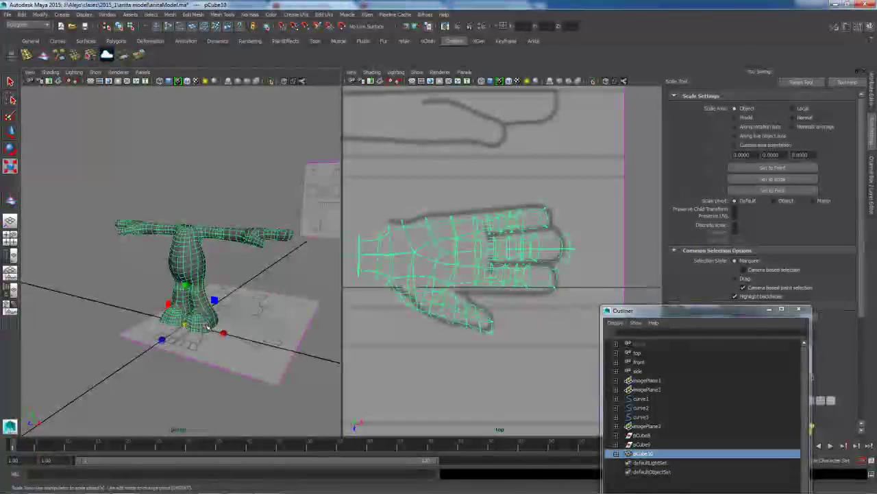
Leave the Scale tool and save the scene again, accepting the student version notice.
key("q")
key("ctrl+s")
left_click(420, 257)
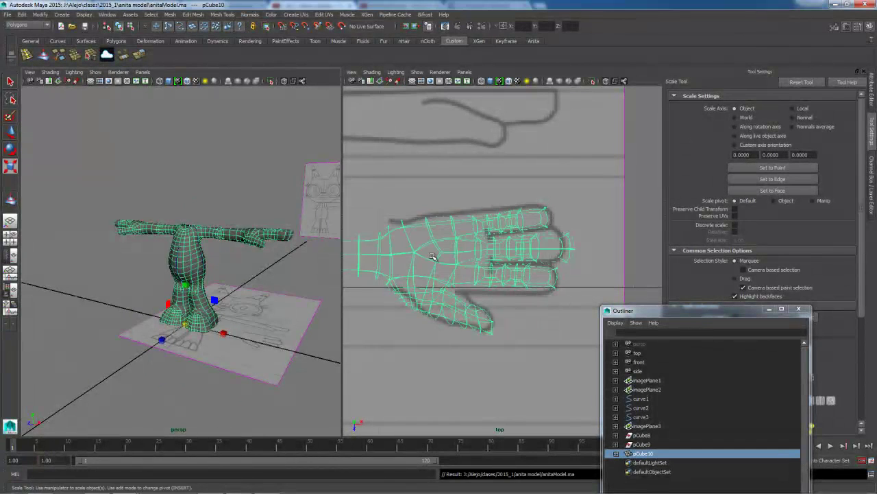